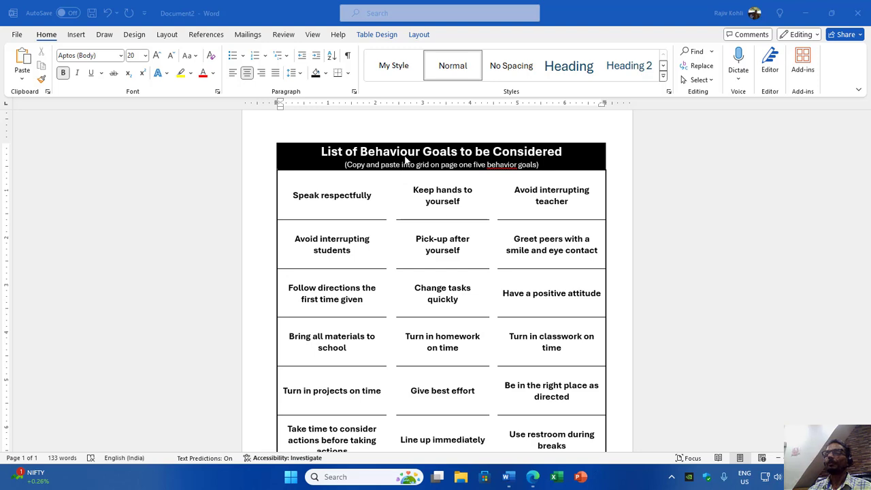
Look over the whole List of Behaviour Goals page, from the black heading to the last row of goals.
click(423, 152)
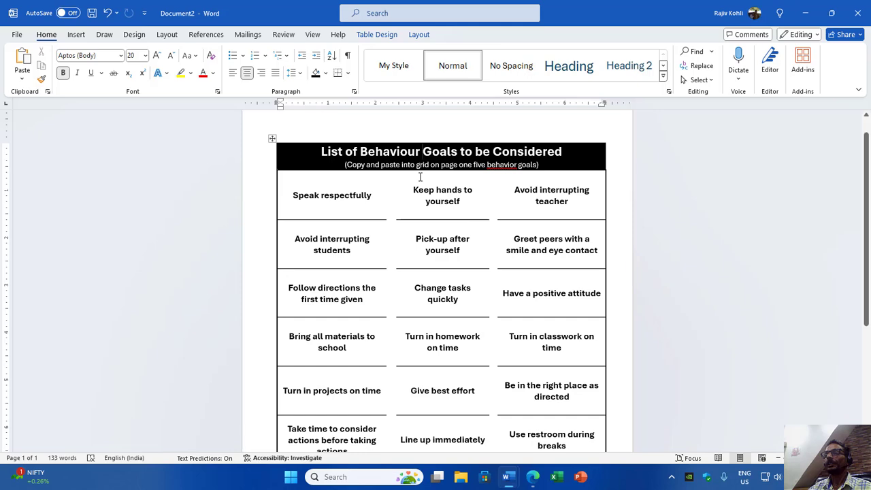
scroll(416, 176, down, 5)
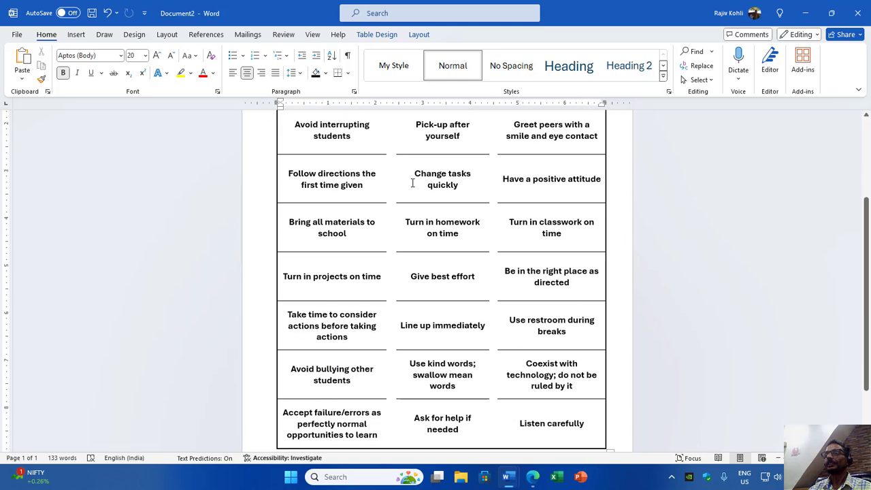
scroll(413, 182, up, 5)
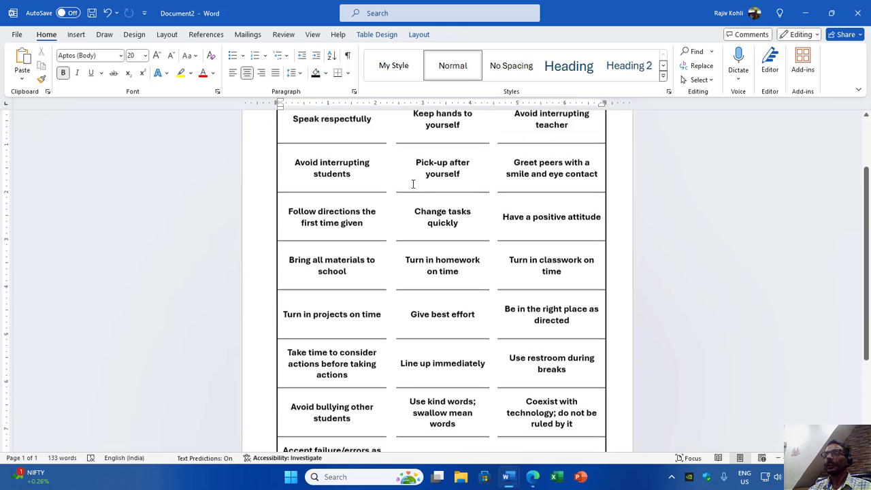
scroll(413, 184, up, 1)
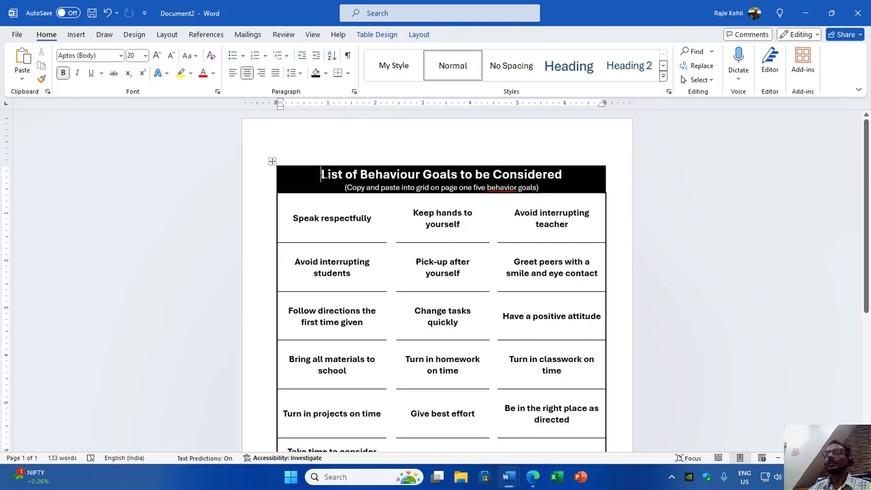
scroll(436, 286, up, 5)
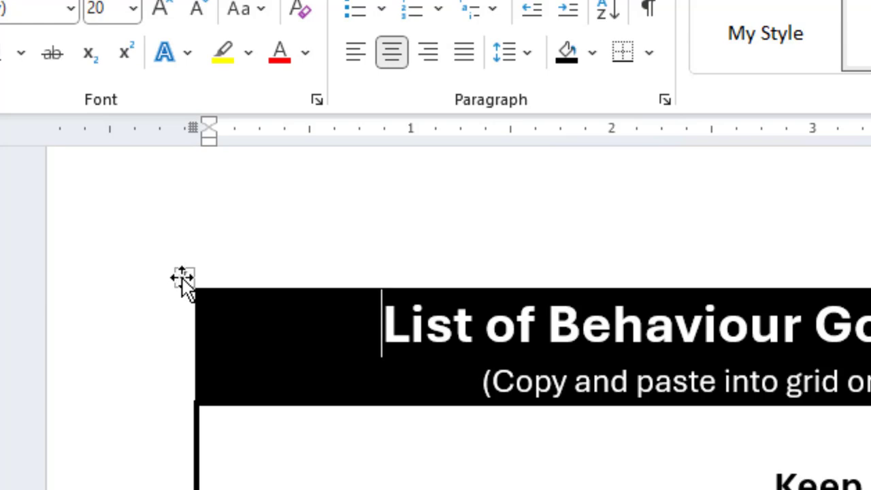
Check that the goals list is one table by selecting it and viewing its table design and layout options.
click(180, 278)
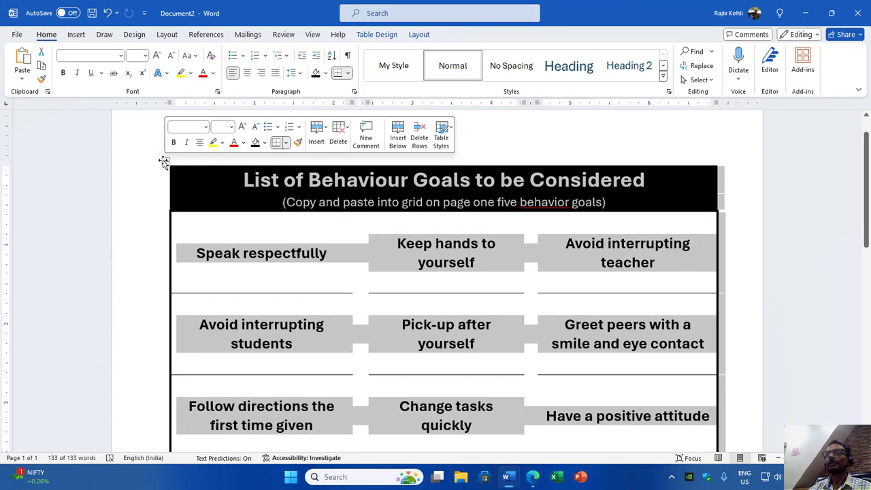
click(224, 201)
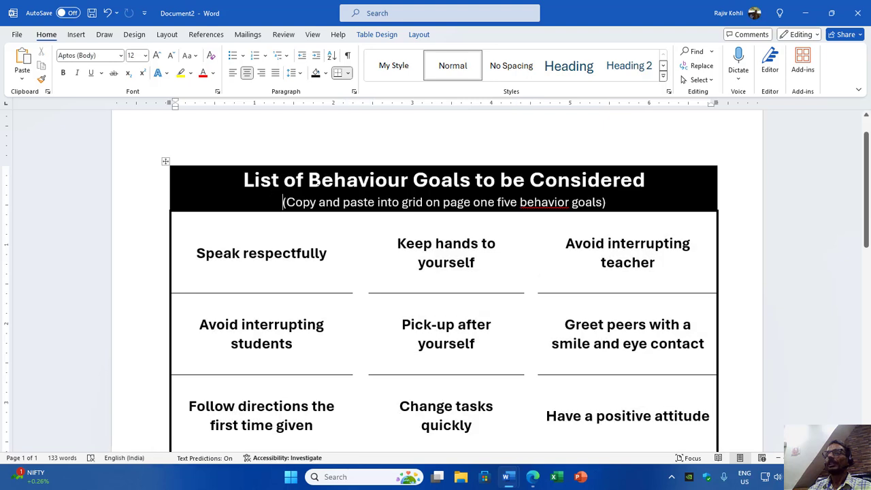
click(244, 180)
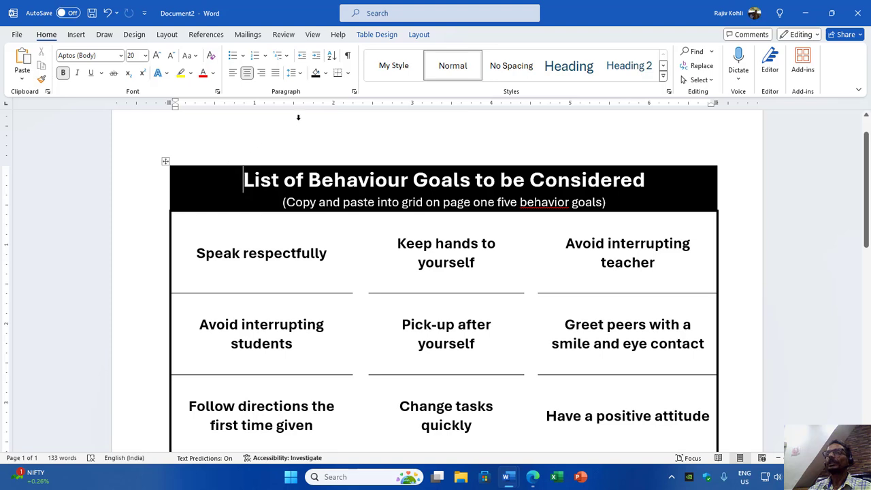
click(383, 38)
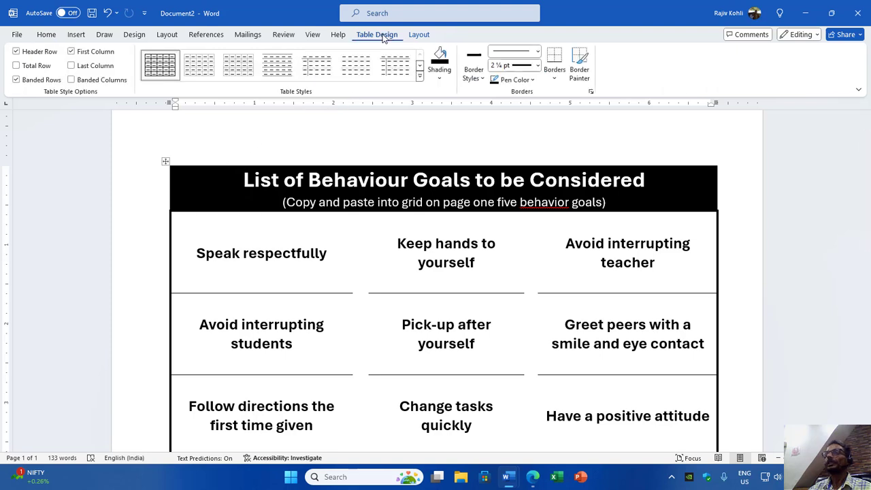
click(422, 36)
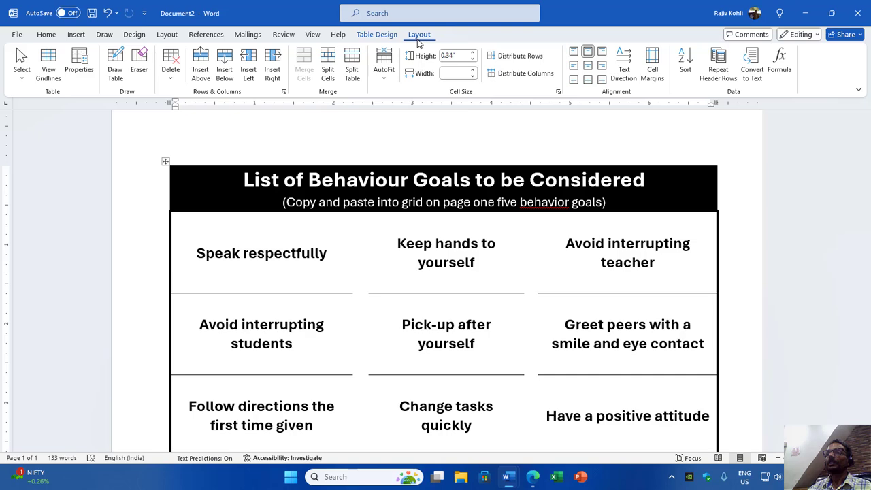
scroll(397, 158, down, 2)
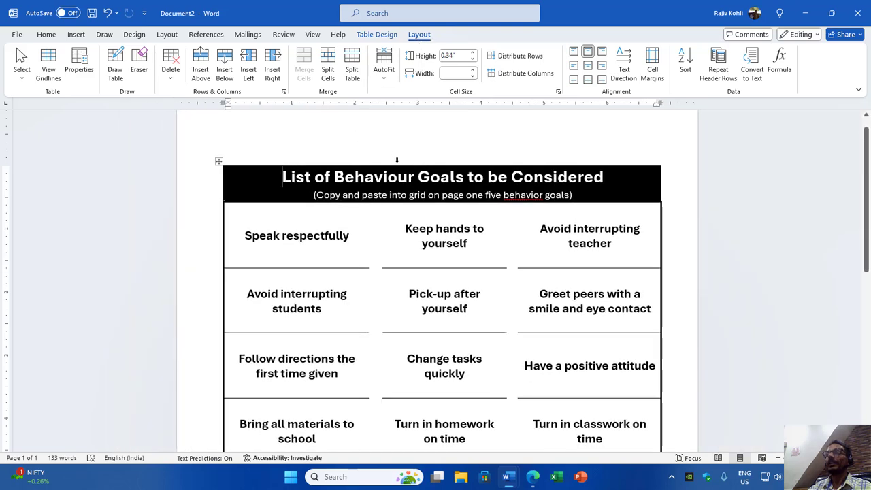
scroll(397, 160, down, 1)
scroll(397, 161, down, 2)
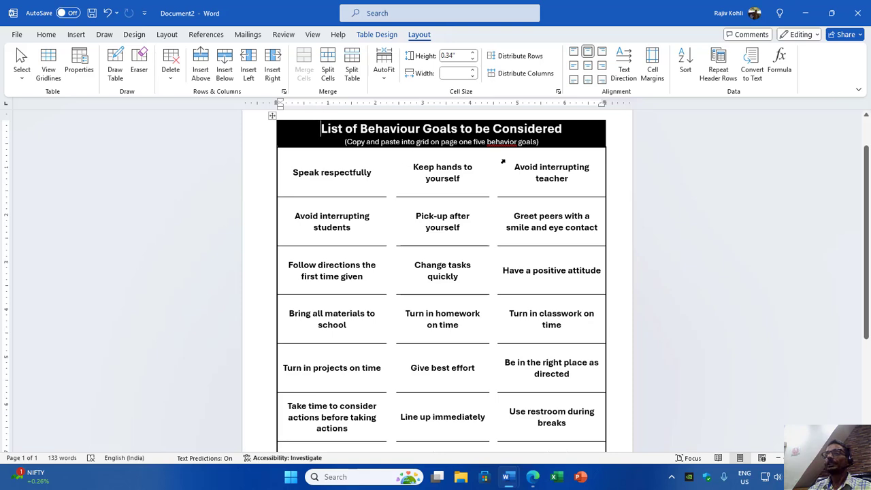
scroll(557, 255, down, 4)
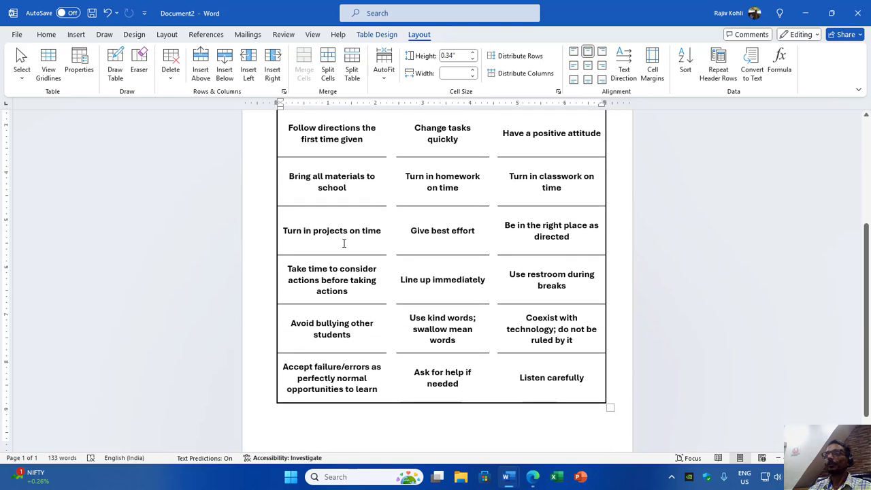
scroll(343, 243, up, 5)
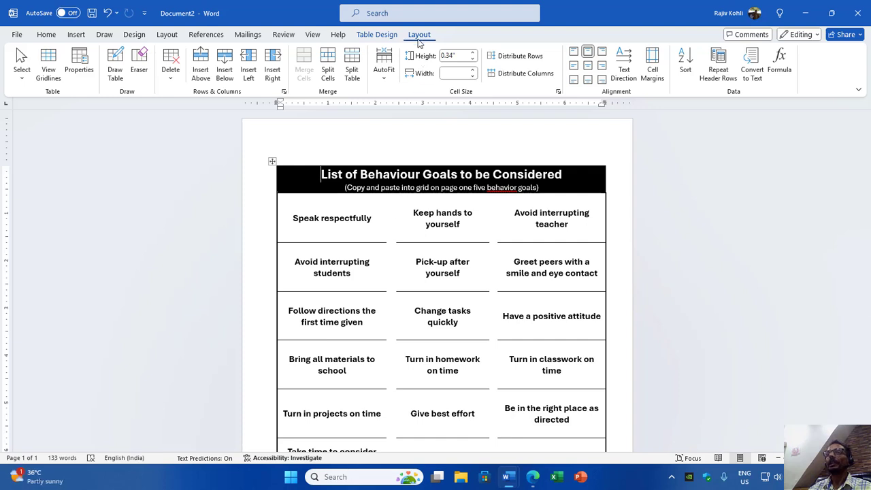
Show the table gridlines and examine the borderless column edges between the goal cells.
click(49, 73)
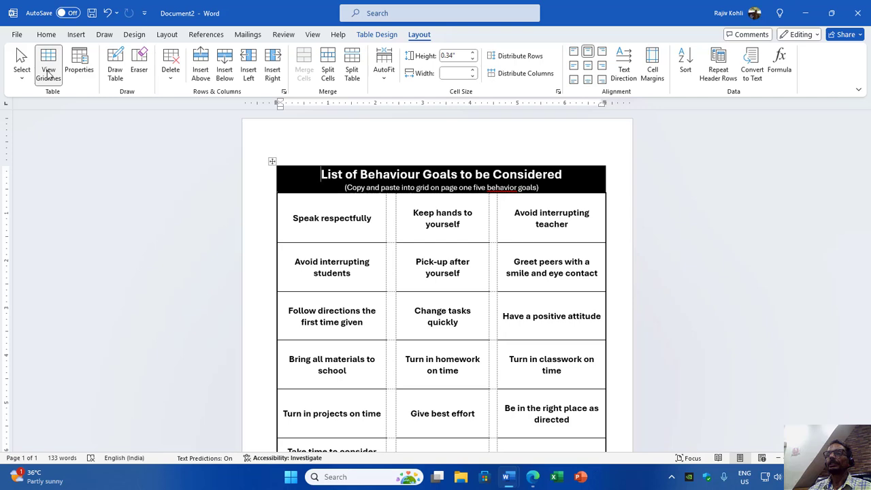
scroll(442, 249, down, 3)
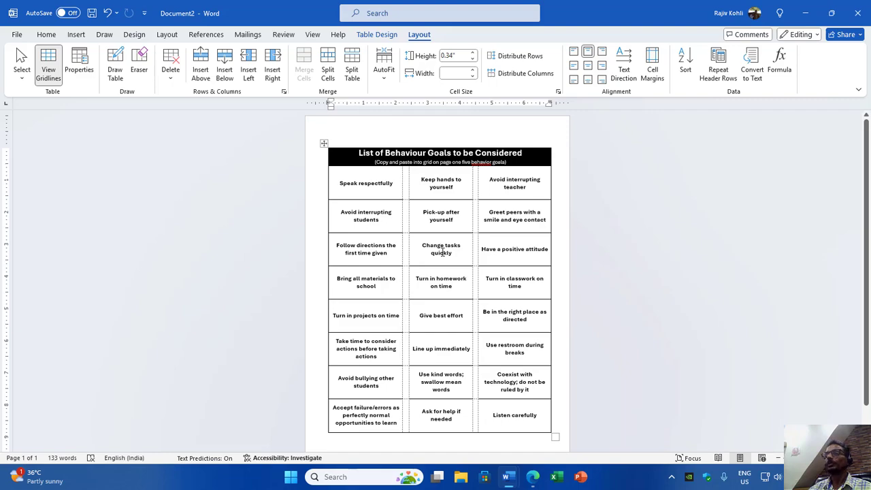
scroll(443, 252, up, 4)
scroll(446, 254, down, 2)
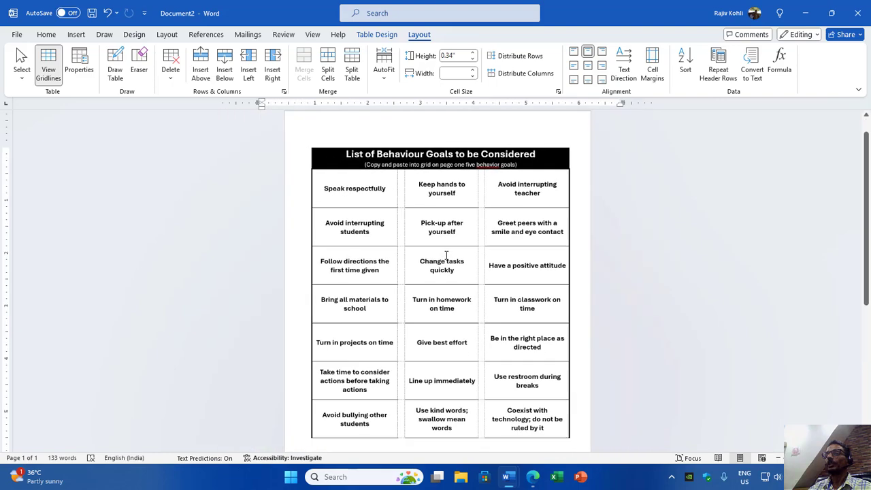
scroll(447, 256, down, 1)
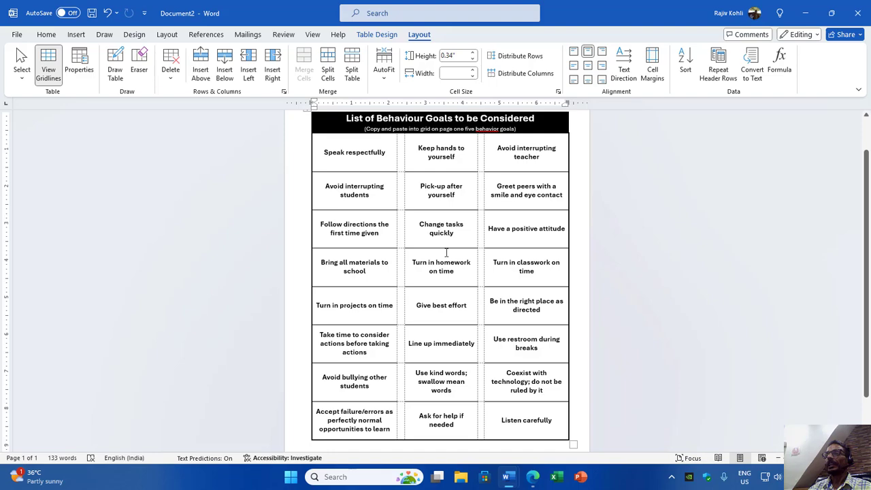
scroll(446, 239, up, 4)
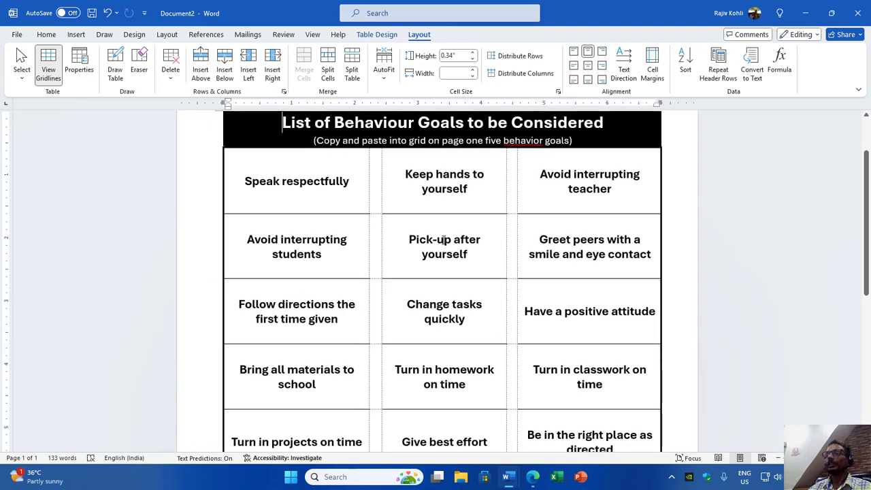
scroll(426, 228, up, 3)
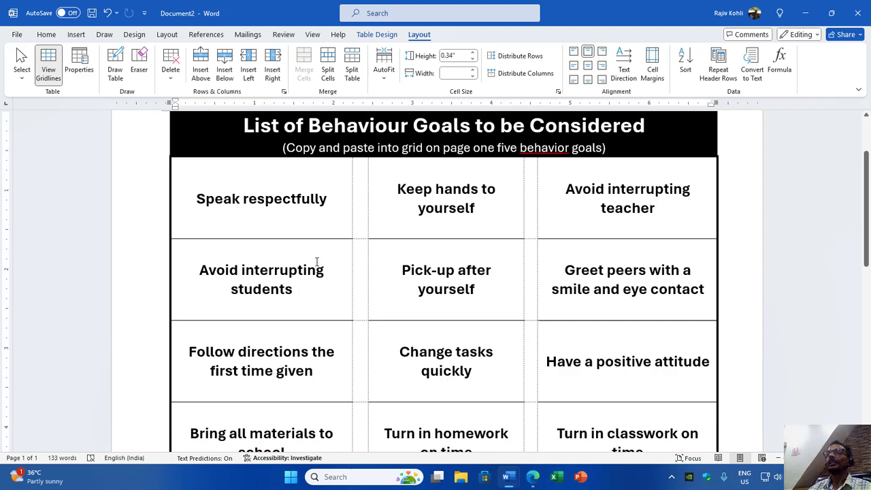
Hide the table gridlines and preview how the goals page prints.
click(50, 77)
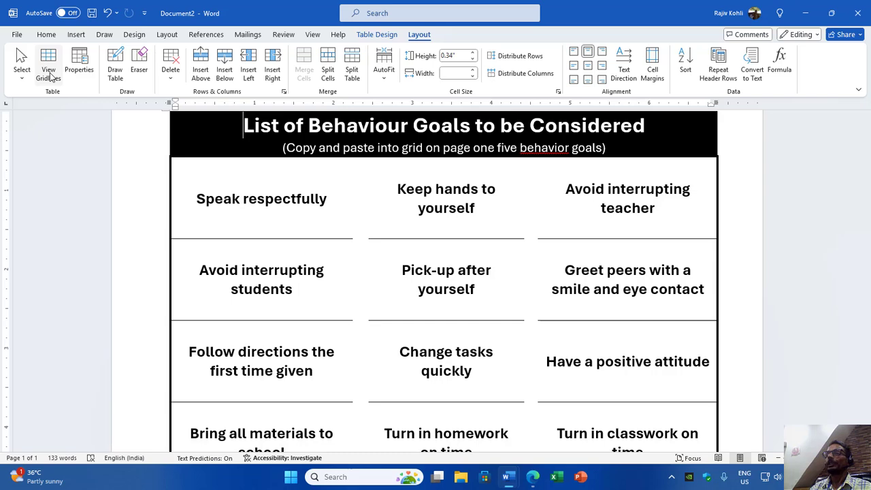
key(ctrl+p)
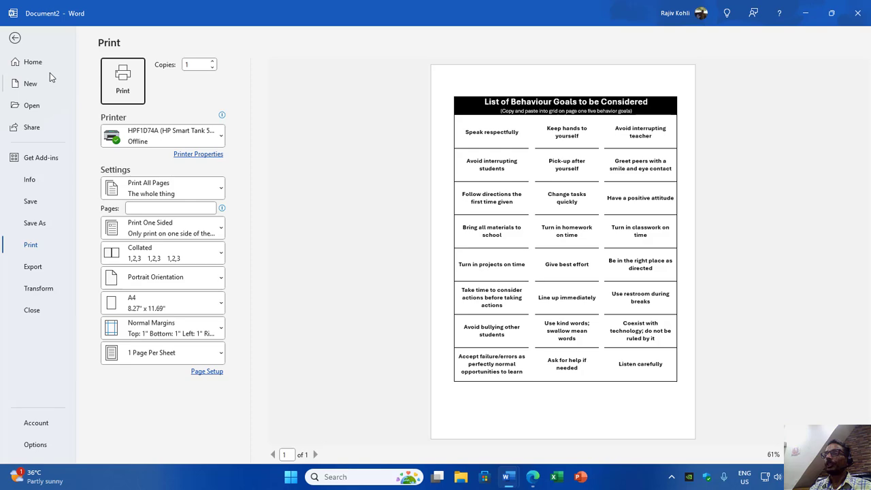
key(Escape)
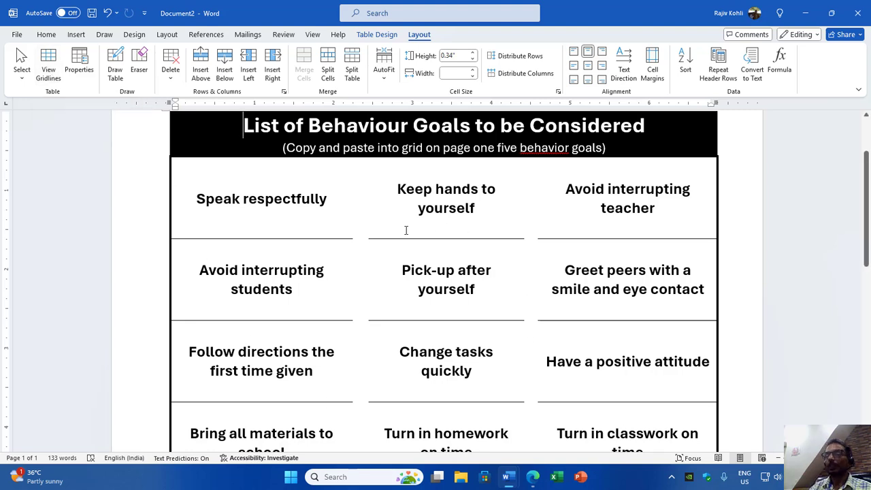
Create a new blank document, display it in Print Layout and zoom out to about 131%.
key(ctrl+n)
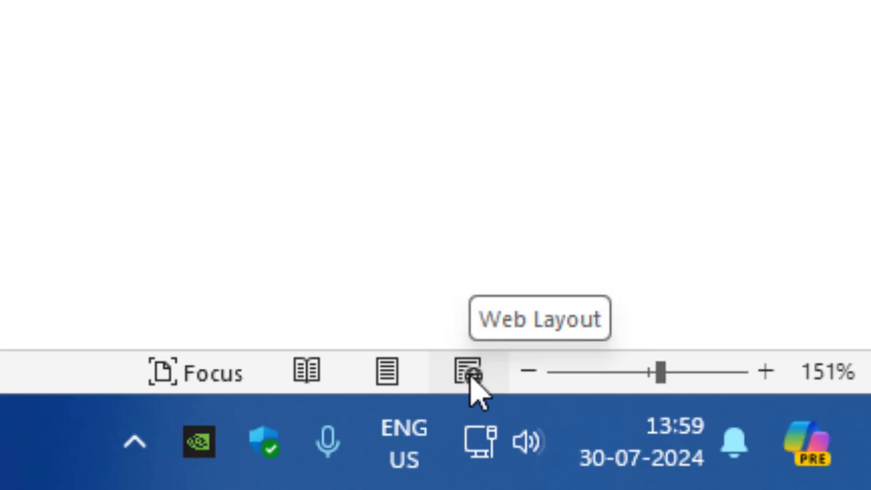
click(386, 374)
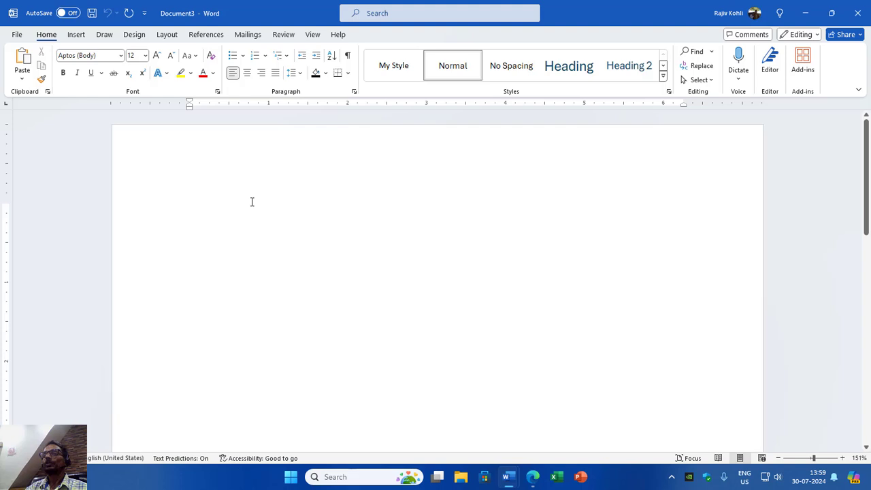
ctrl+scroll(251, 201, down, 2)
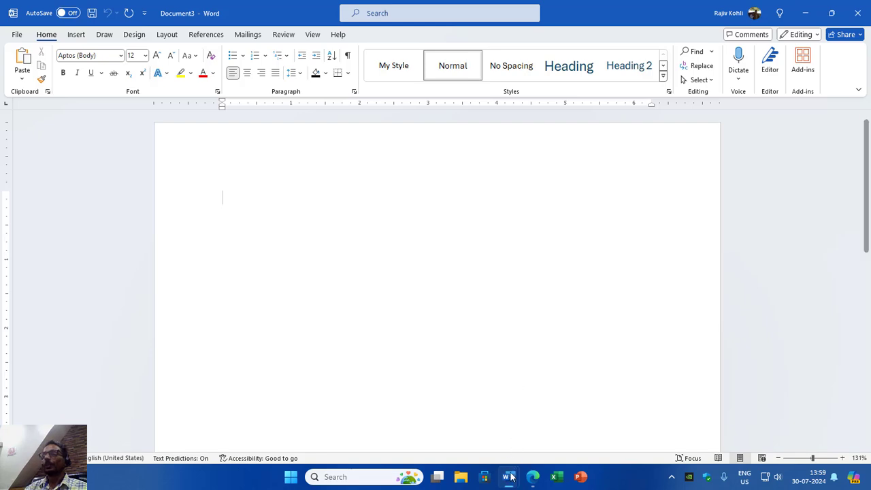
Switch to Document2, show its table gridlines and examine the row and column structure of the goals table.
mouse_move(507, 476)
click(510, 436)
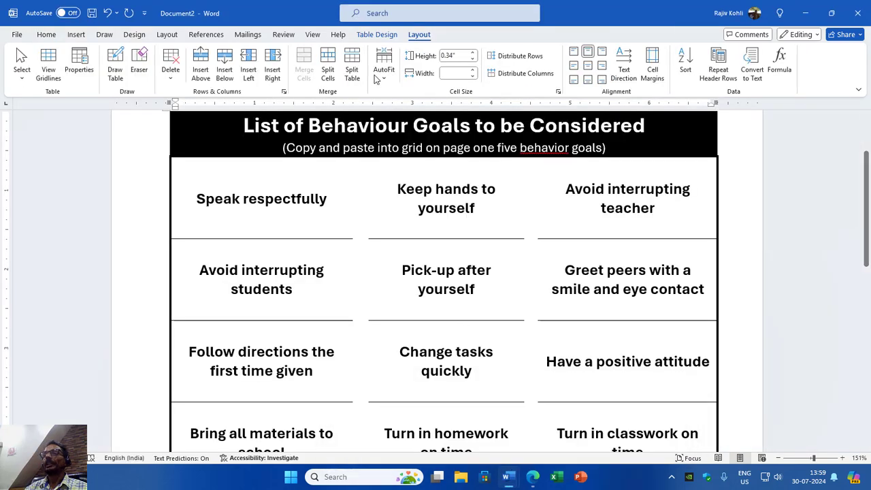
click(48, 68)
ctrl+scroll(420, 218, down, 2)
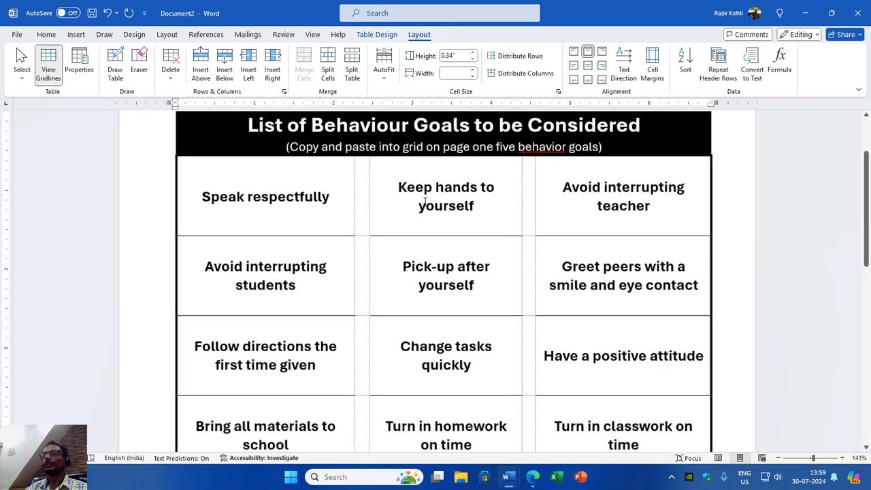
scroll(424, 207, down, 4)
scroll(438, 201, down, 3)
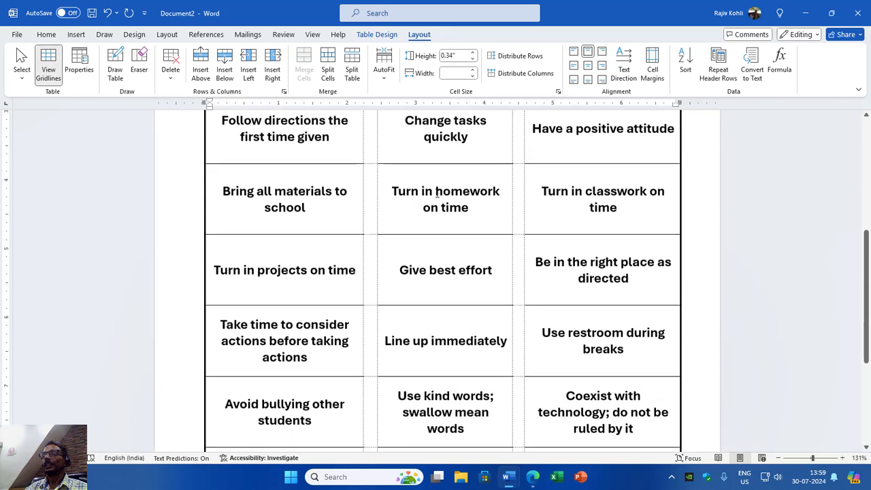
scroll(439, 209, up, 1)
scroll(439, 209, up, 5)
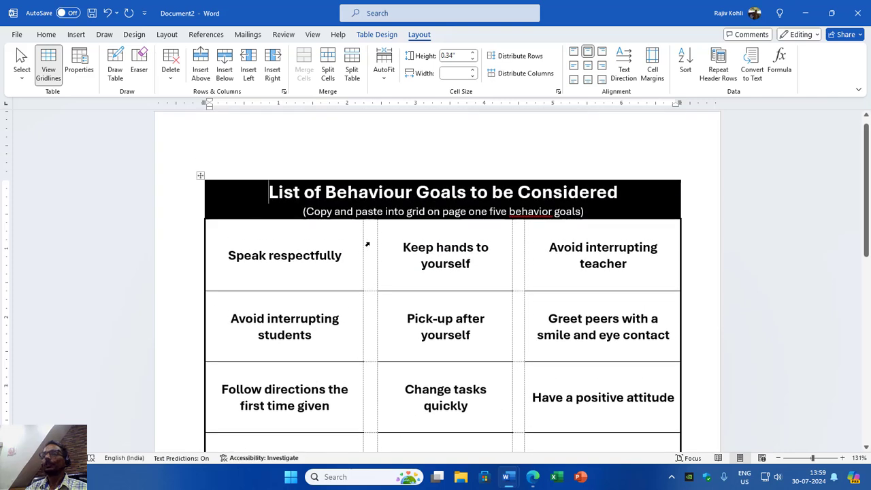
Inspect the cells of the two narrow blank spacer columns between the goal columns and return to the blank Document3.
click(372, 243)
click(520, 237)
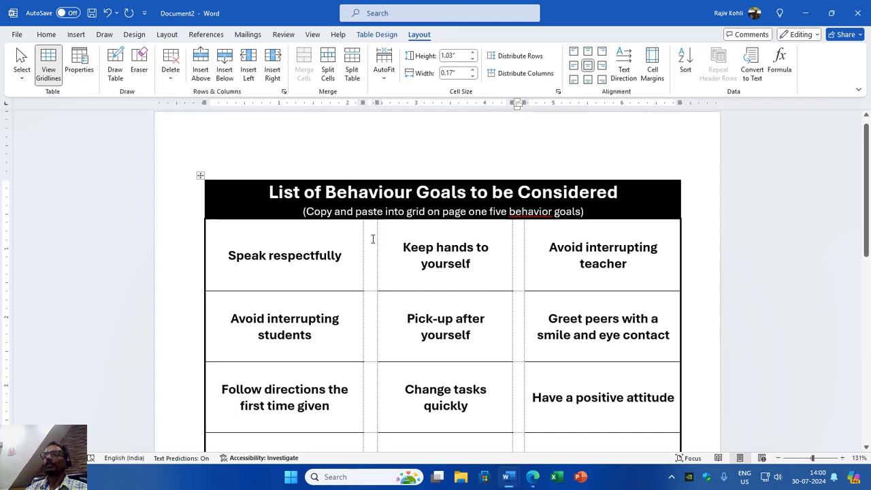
scroll(366, 232, down, 3)
drag(366, 163, 375, 196)
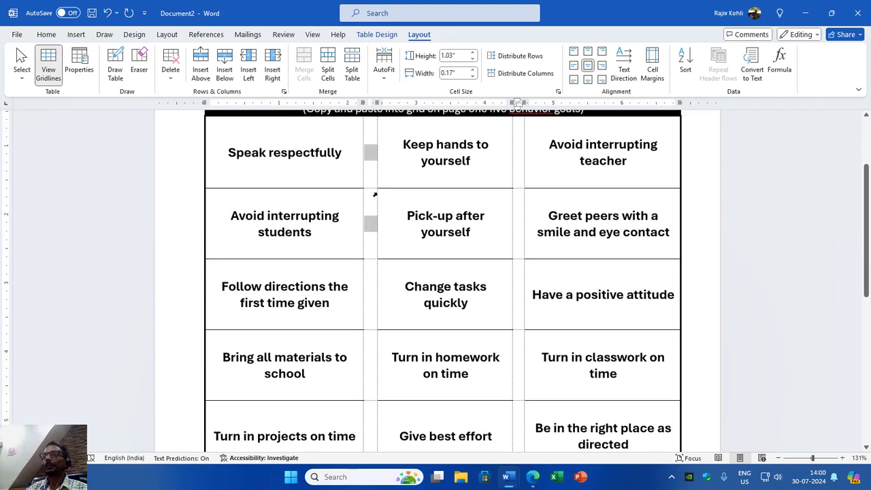
drag(373, 259, 372, 317)
drag(518, 151, 522, 308)
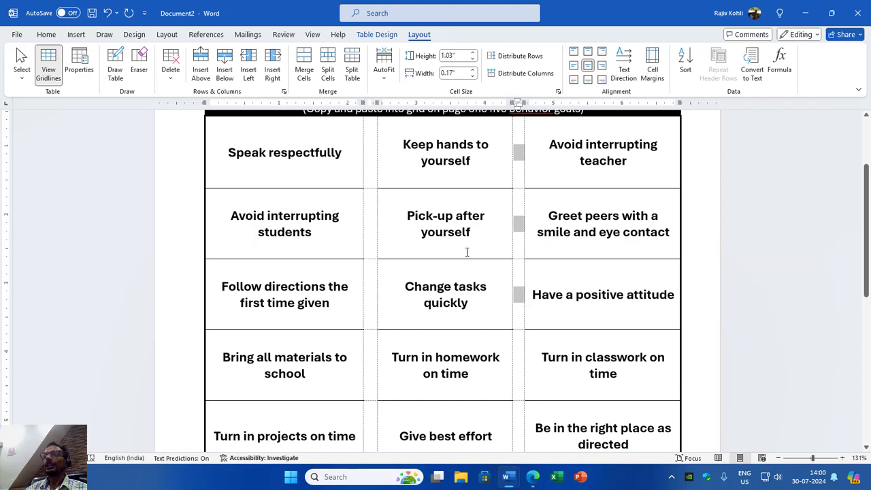
mouse_move(514, 476)
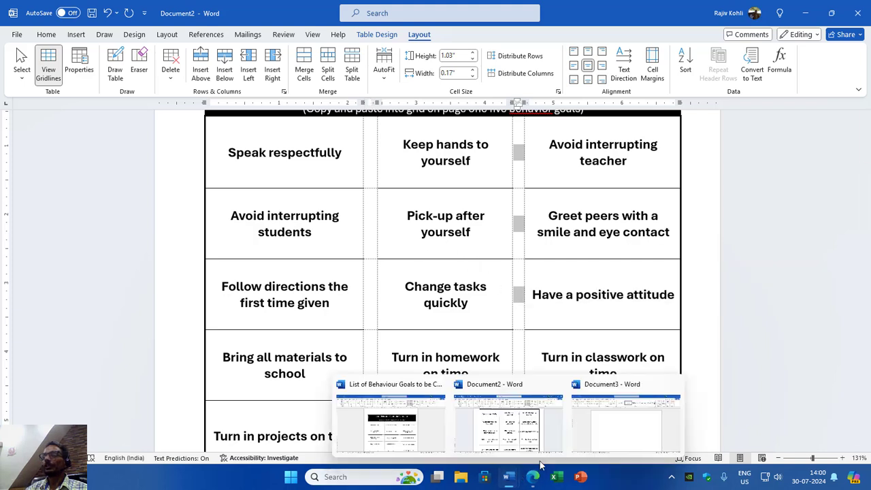
click(620, 420)
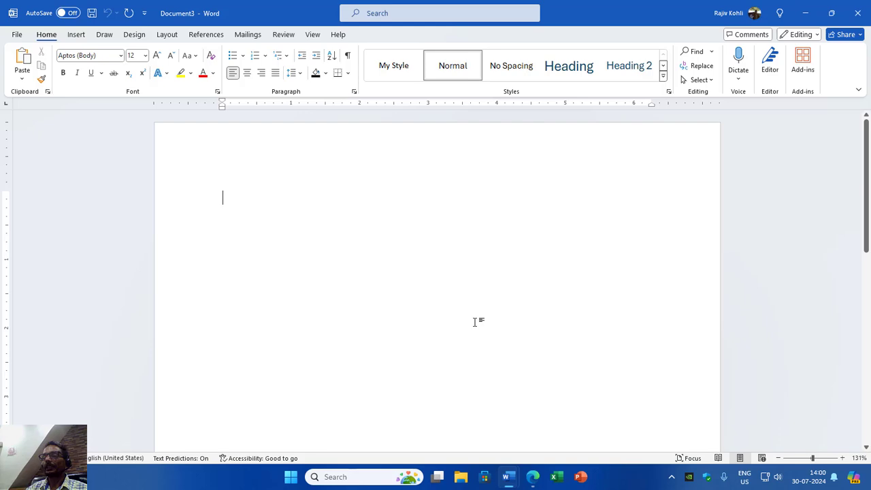
click(76, 35)
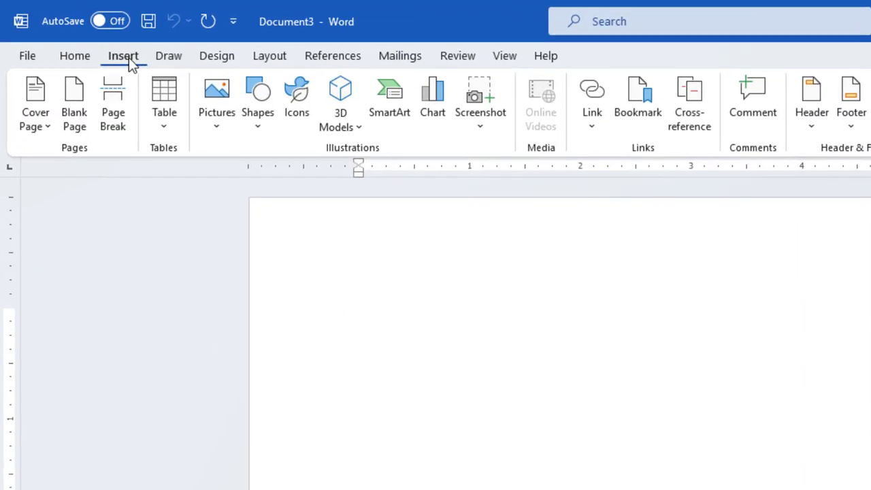
click(163, 119)
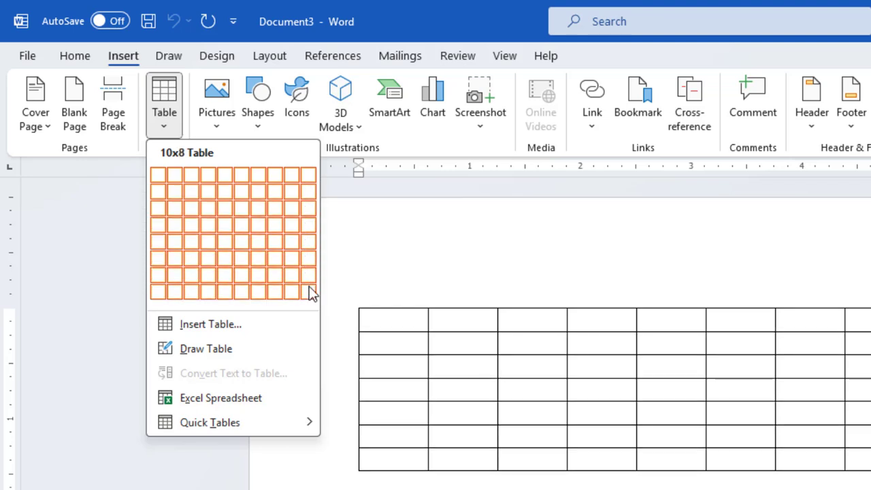
click(230, 240)
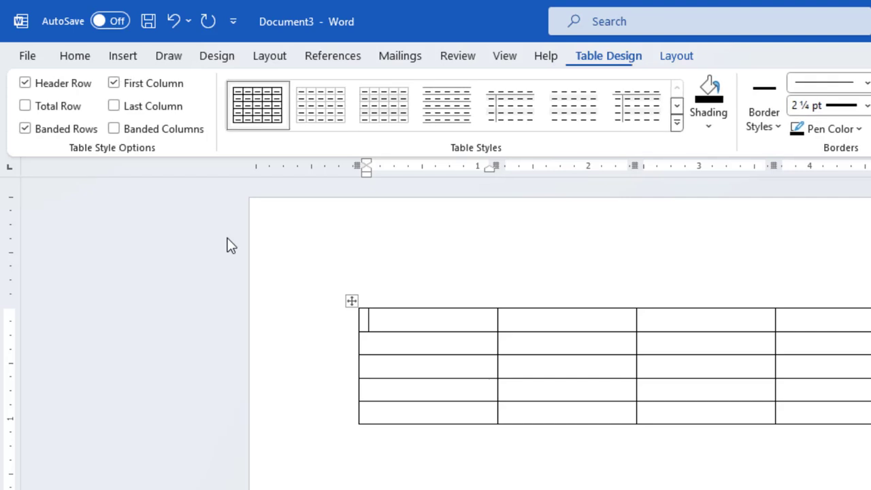
click(174, 21)
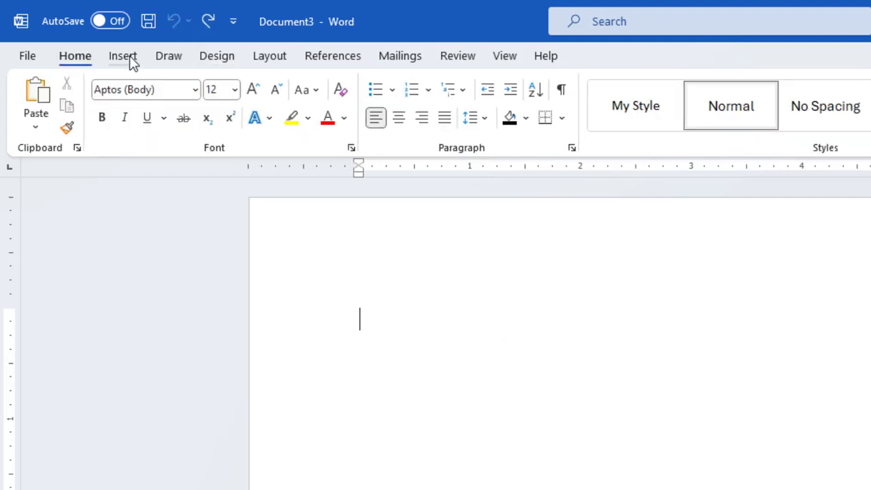
Insert a table with 5 columns and 10 rows, keeping the fixed automatic column width.
click(131, 60)
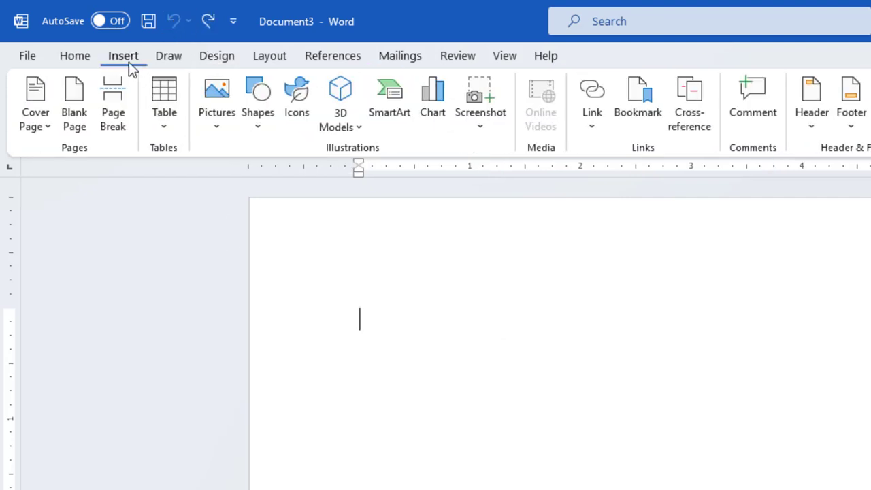
click(166, 116)
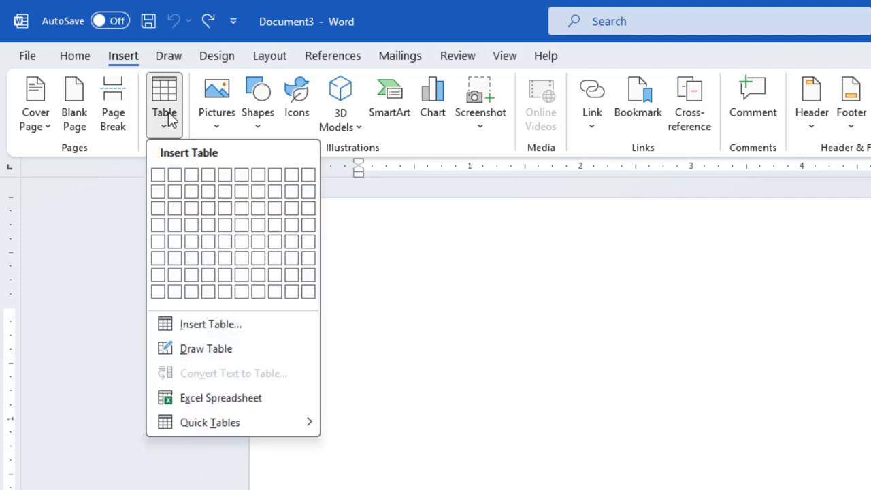
click(198, 322)
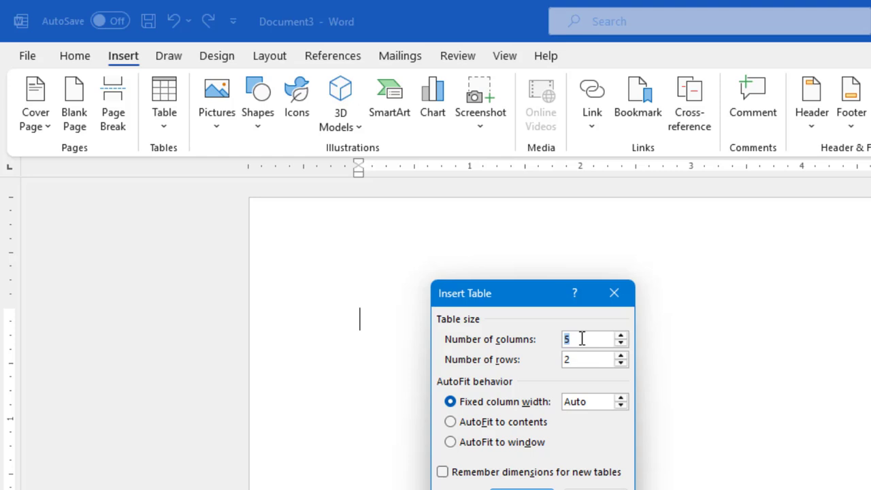
key(Tab)
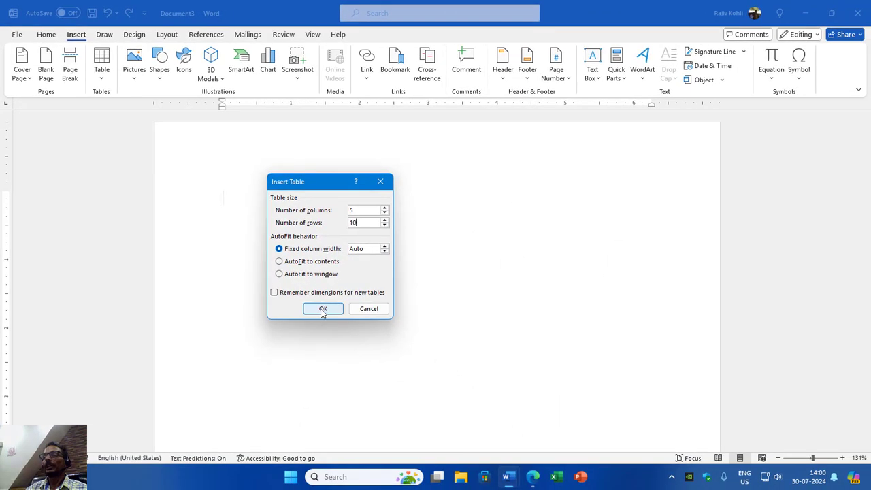
click(323, 310)
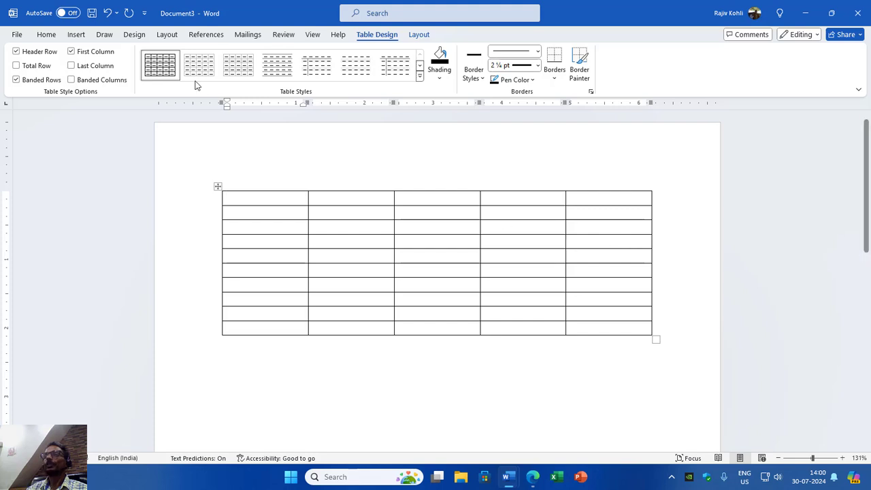
Review the available page size, orientation and margin options for the document.
click(167, 35)
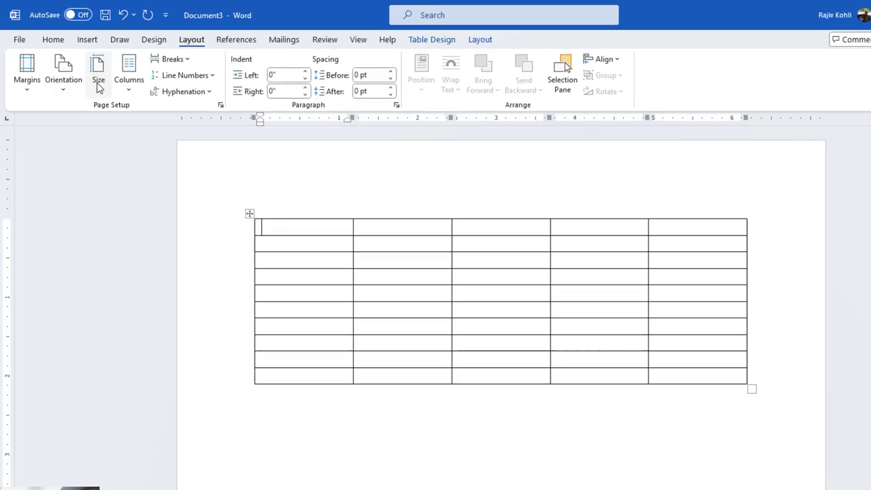
click(86, 72)
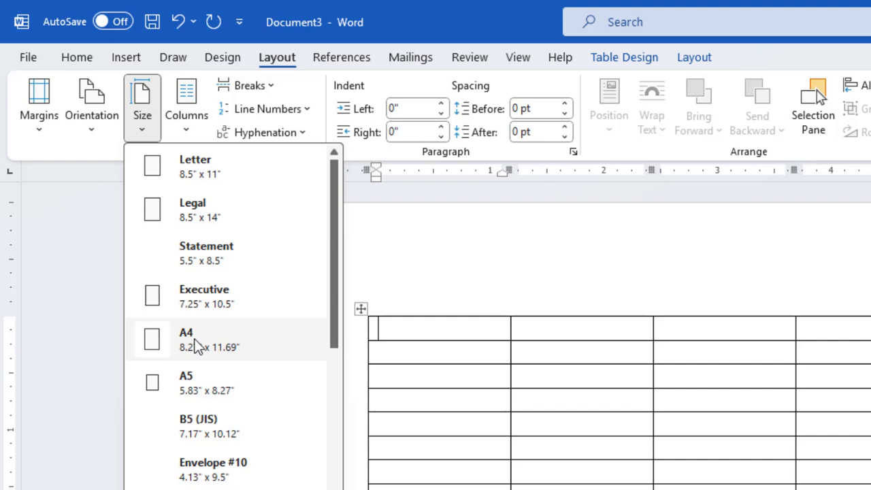
click(89, 118)
click(90, 118)
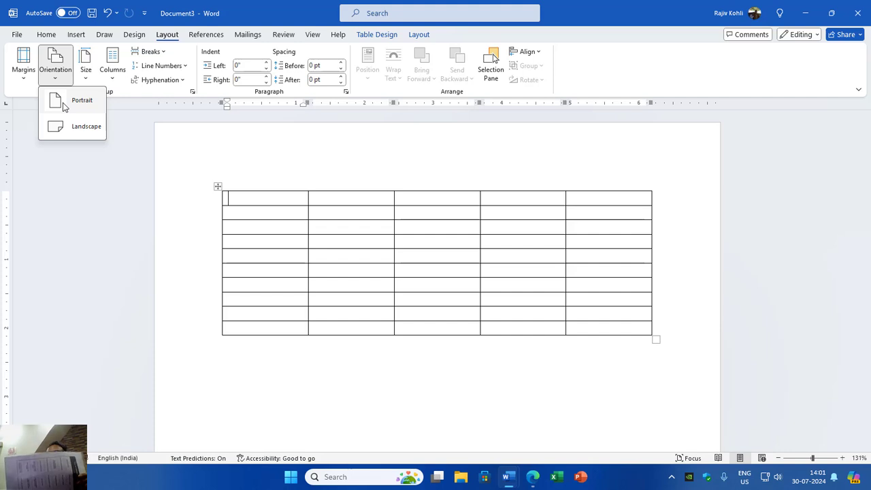
click(86, 68)
click(55, 70)
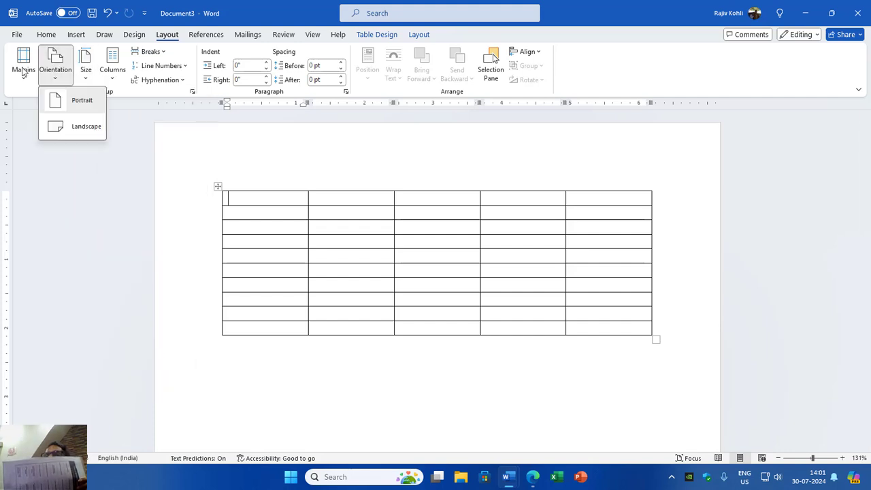
click(22, 68)
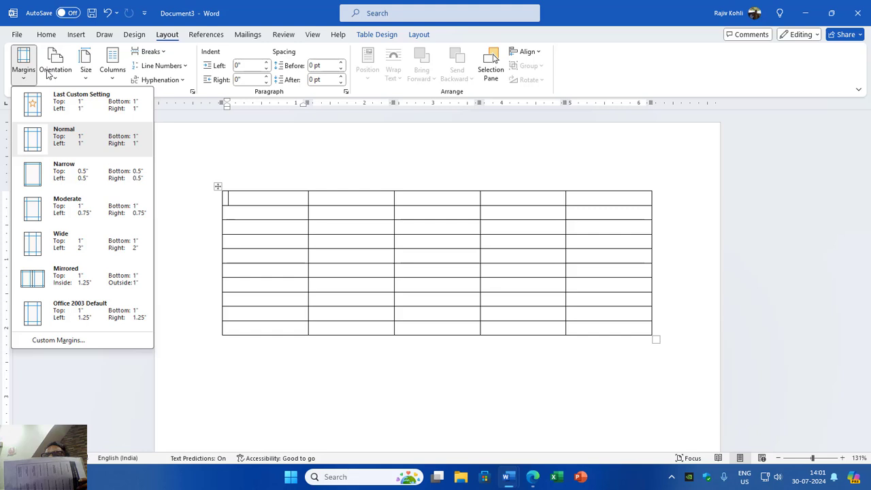
click(246, 198)
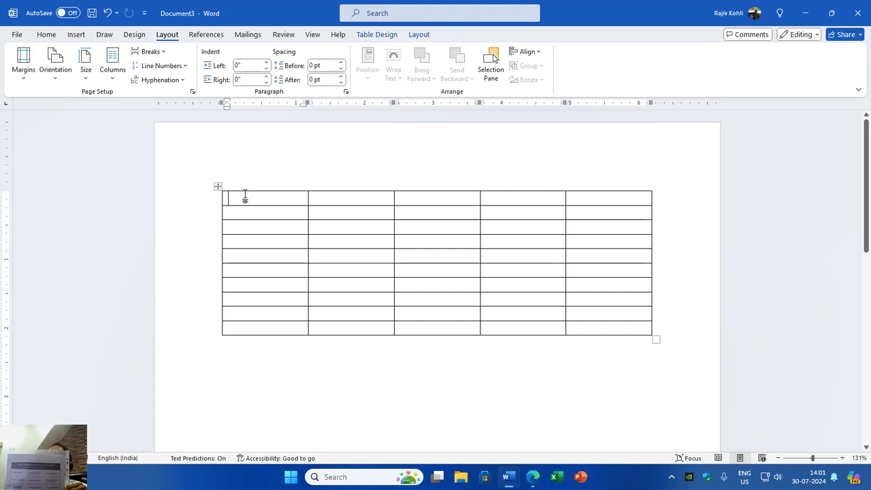
click(85, 72)
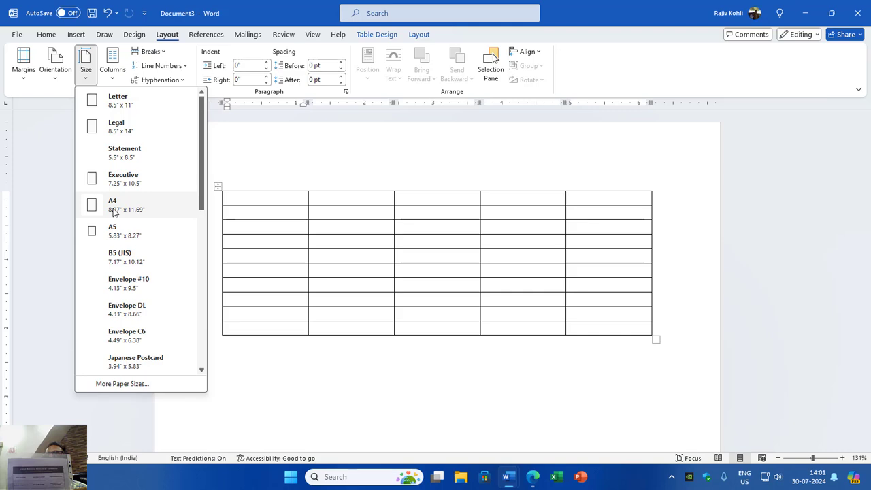
click(55, 65)
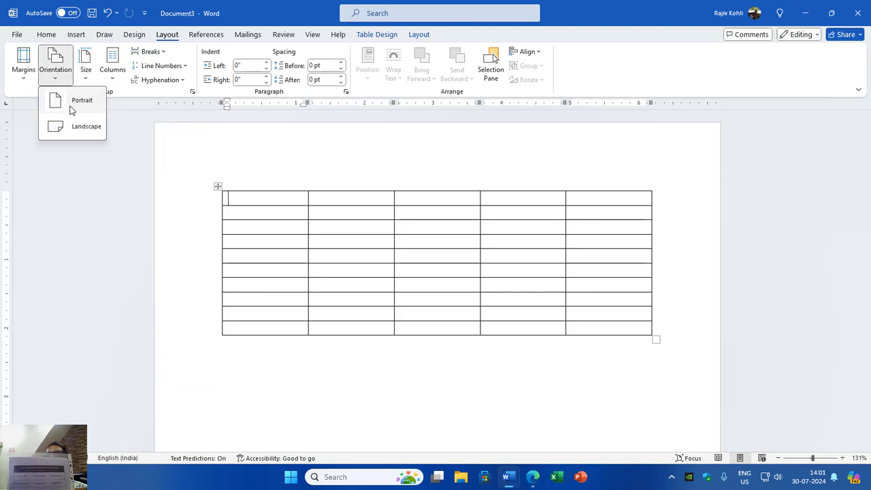
click(24, 65)
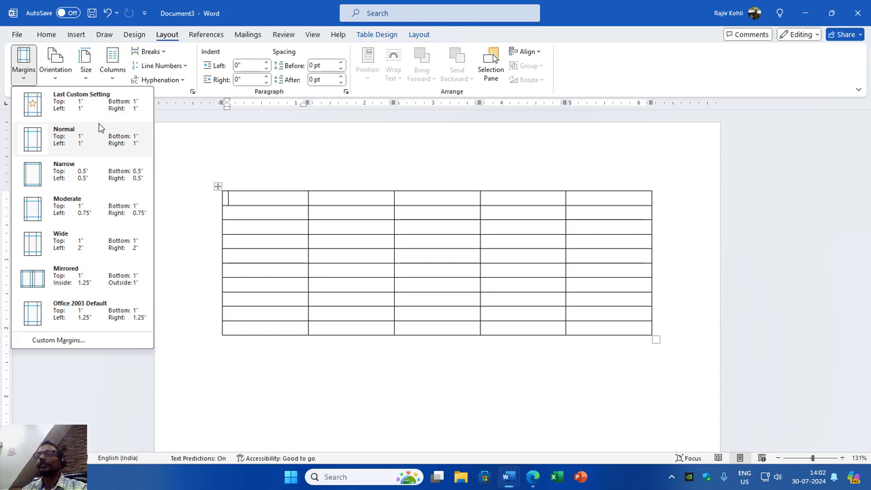
click(283, 204)
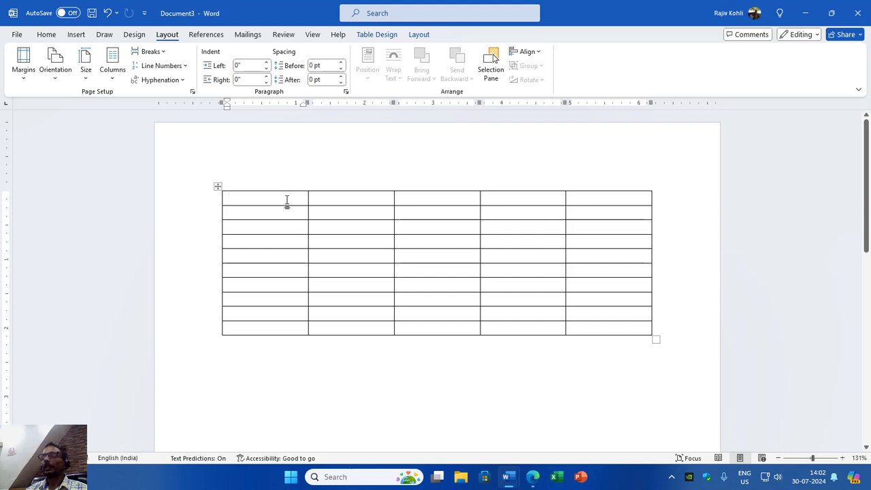
Merge the five cells of the table's first row into one heading cell.
drag(281, 200, 613, 203)
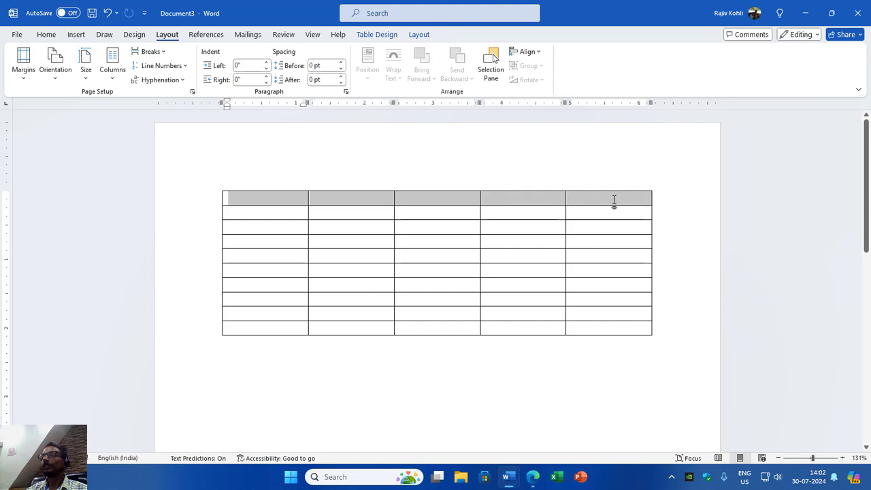
click(420, 34)
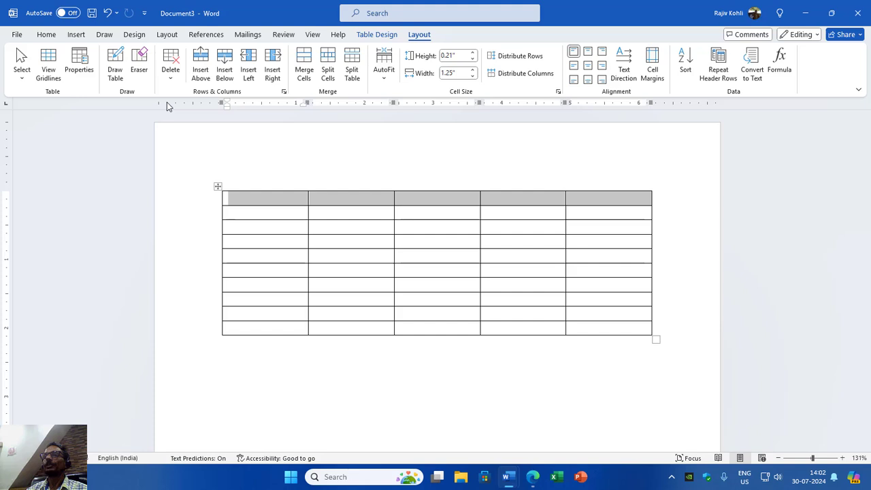
click(304, 71)
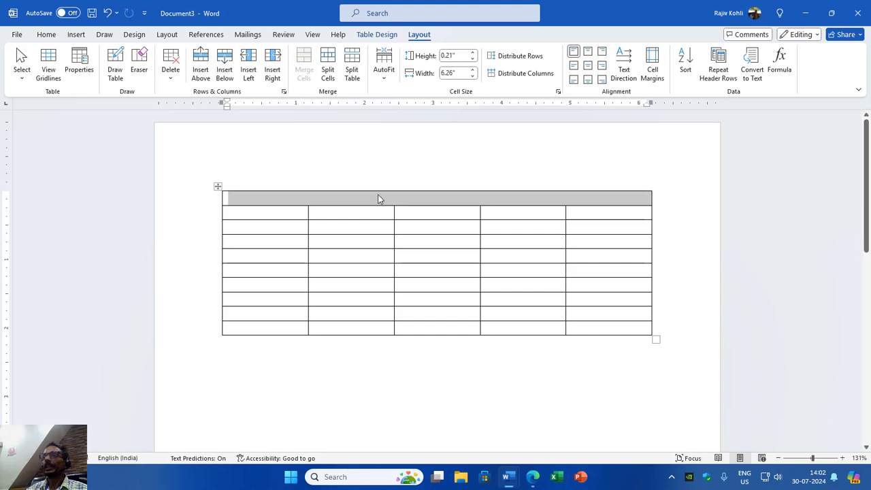
Enter "List of Behavior Goals to be Considered" in the merged heading cell.
click(241, 198)
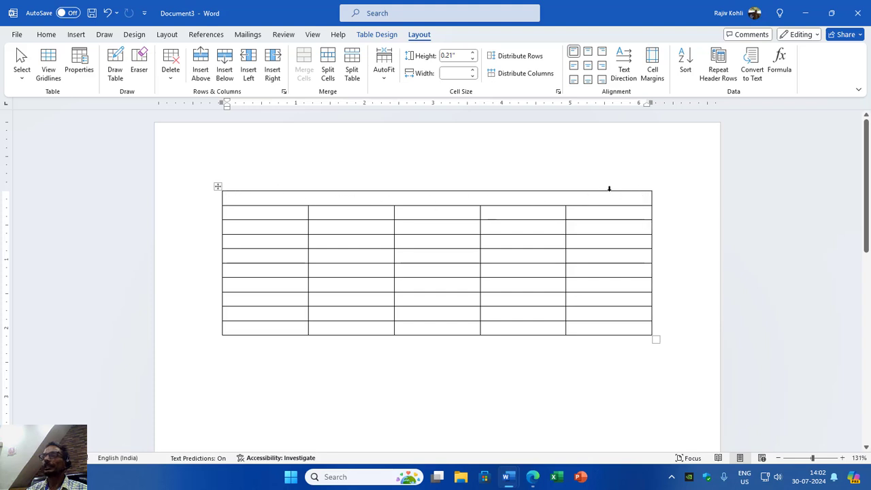
text(List of B)
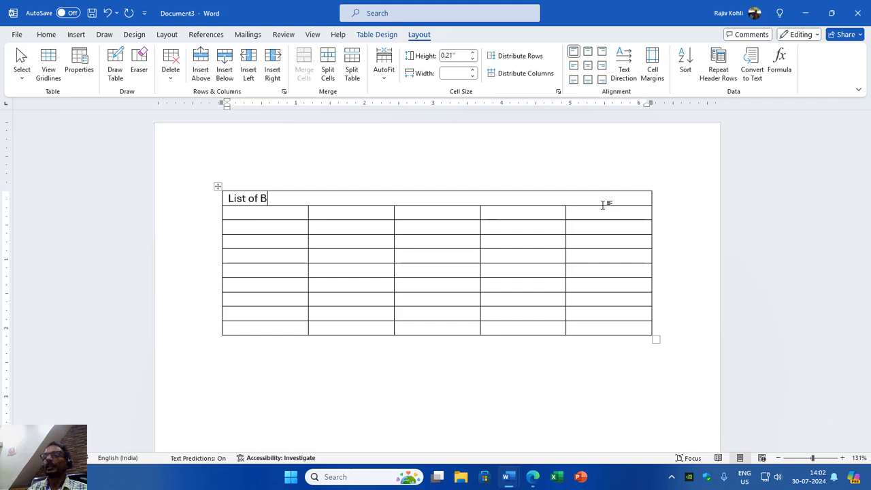
text(ehavior )
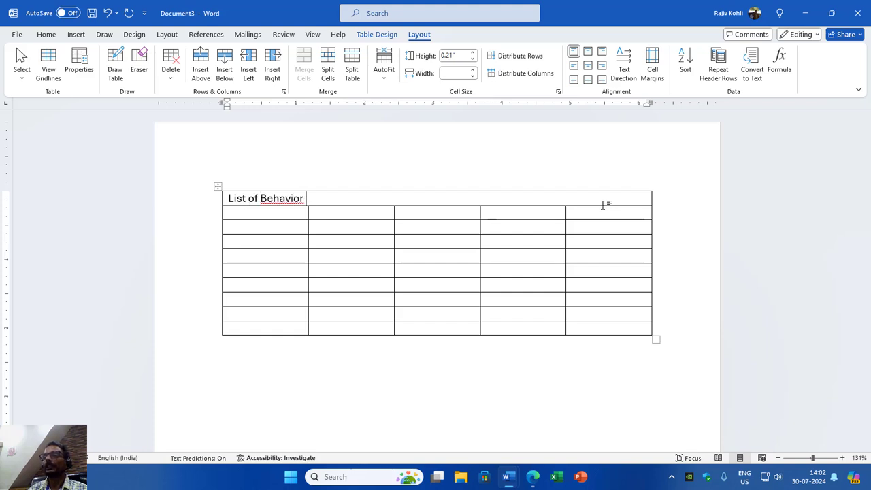
text(Goals to be Considered)
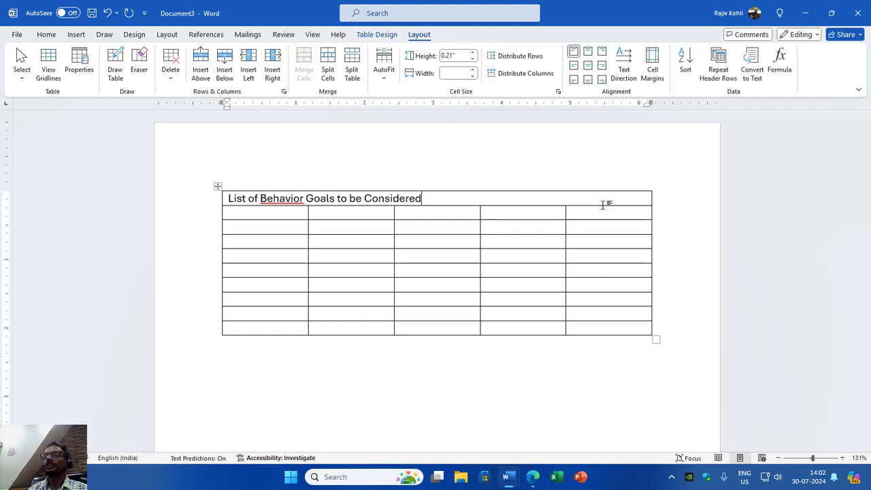
Correct the flagged word in the heading to the suggested spelling "Behaviour" and dismiss the Instagram notification.
key(ctrl+Left)
key(ctrl+Left)
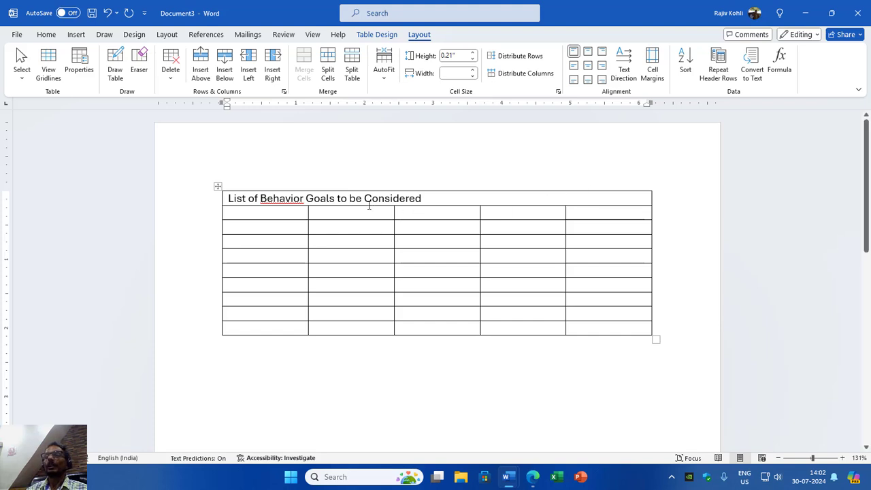
double_click(289, 199)
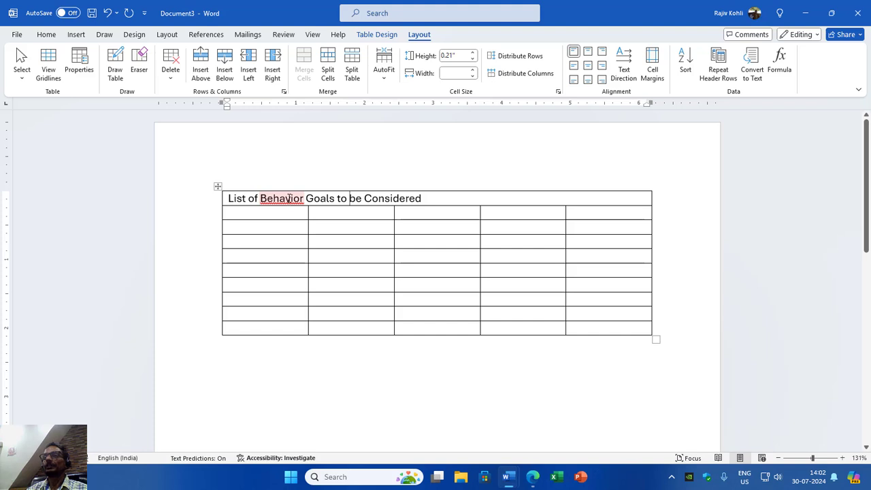
right_click(289, 198)
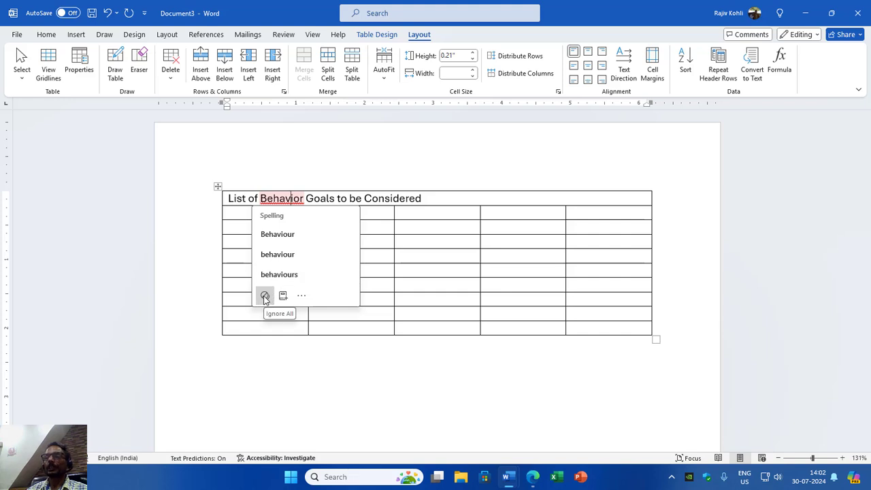
click(292, 238)
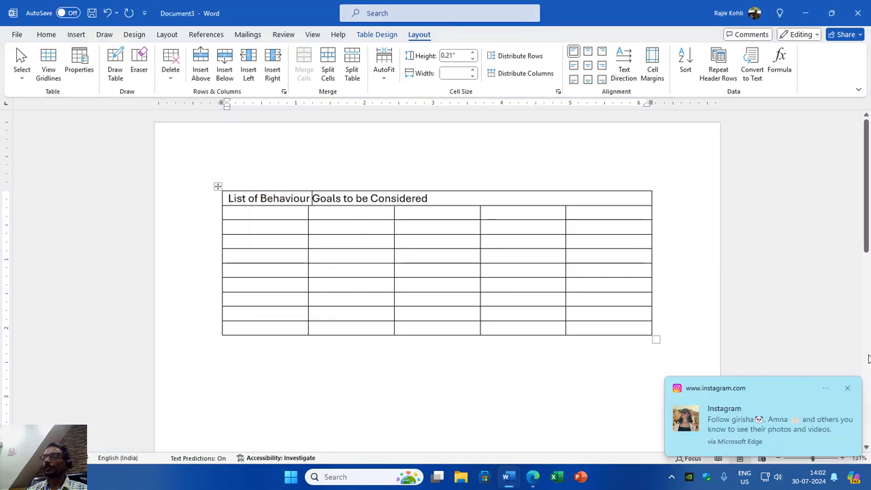
click(851, 389)
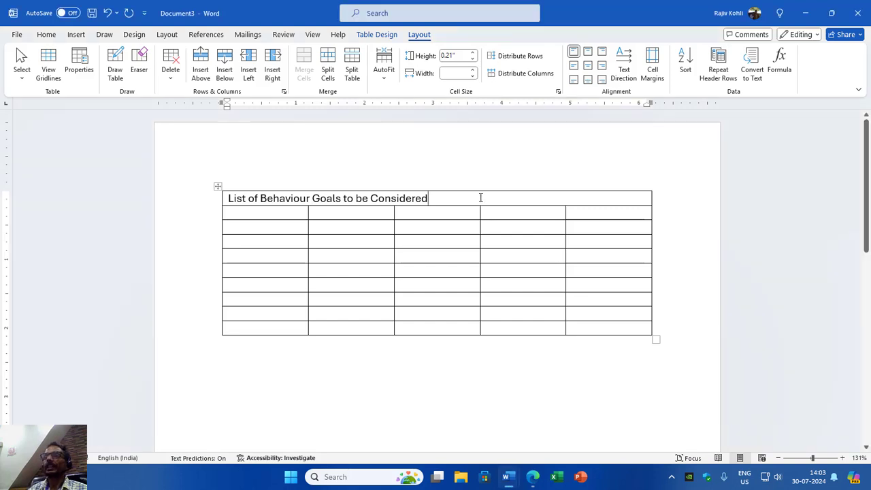
Add a second line to the merged heading reading "(copy and paste into grid on page on five behavior goals".
key(Return)
text(()
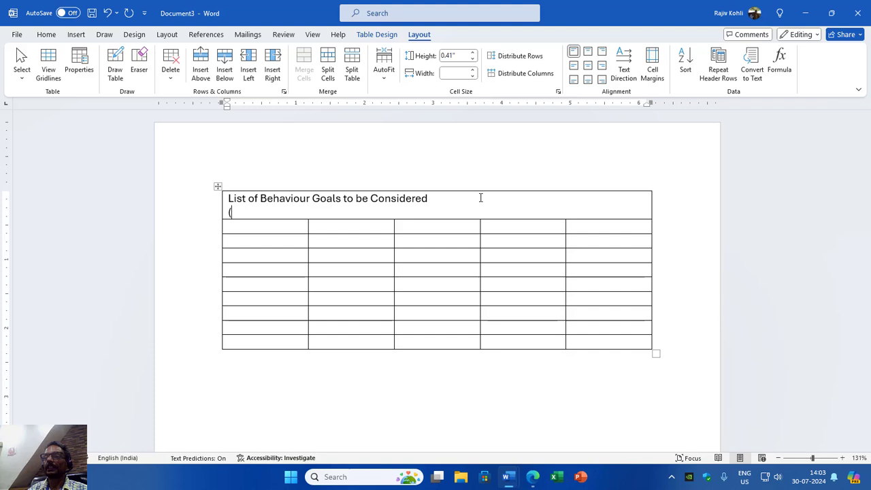
text(Ccopy and pas)
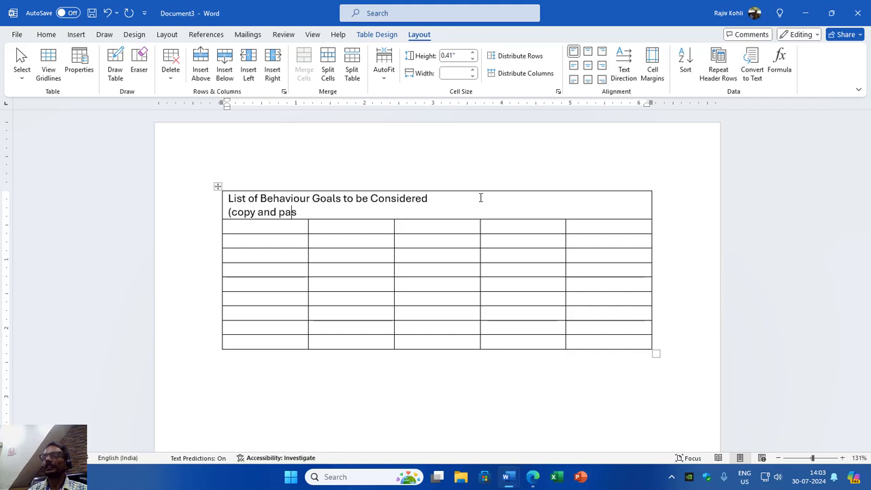
text(te into grid on )
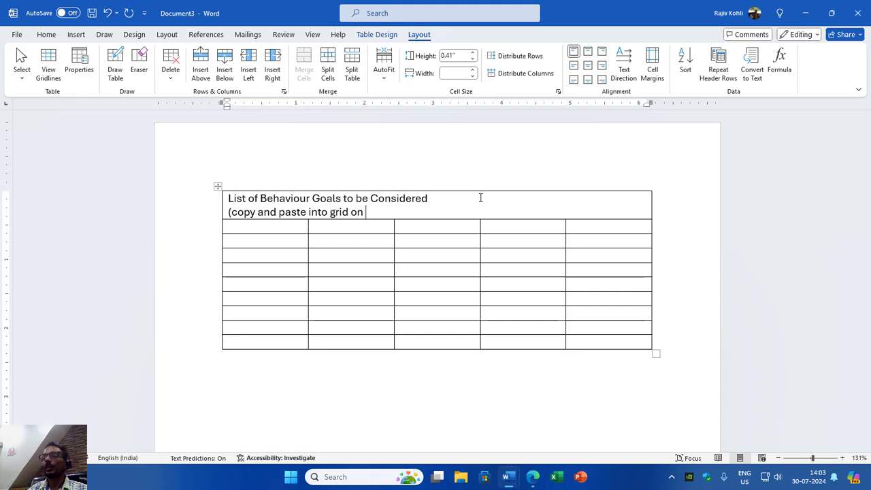
text(page on five b)
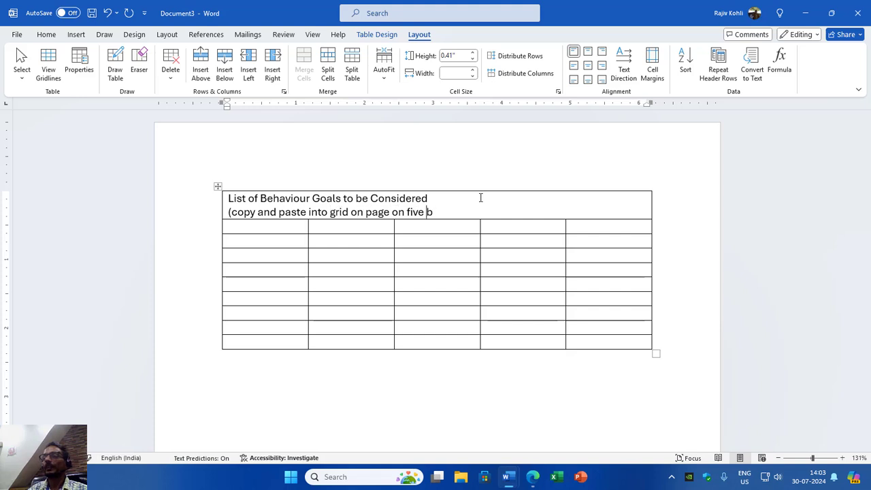
text(ehavior go)
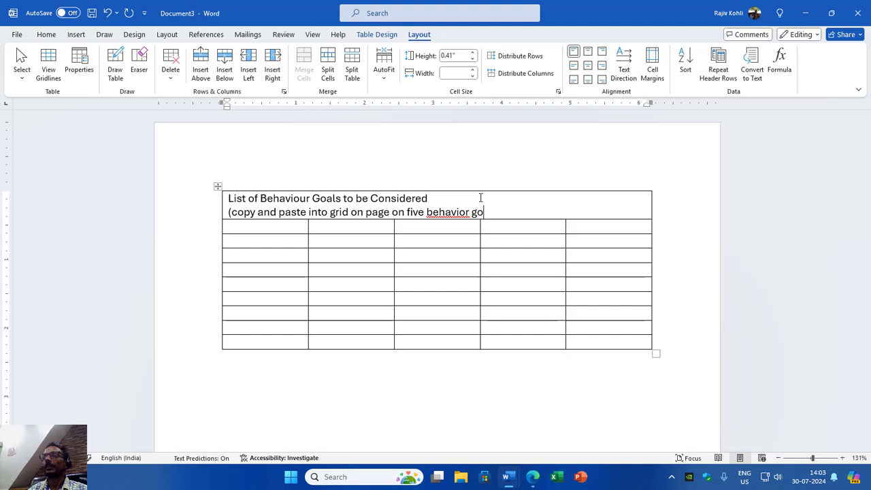
text(als)
Change "behavior" to "behaviour" in the second heading line and end that line with a closing parenthesis.
key(Left)
key(Left)
key(Left)
key(Left)
key(Left)
key(Left)
key(Left)
text(u)
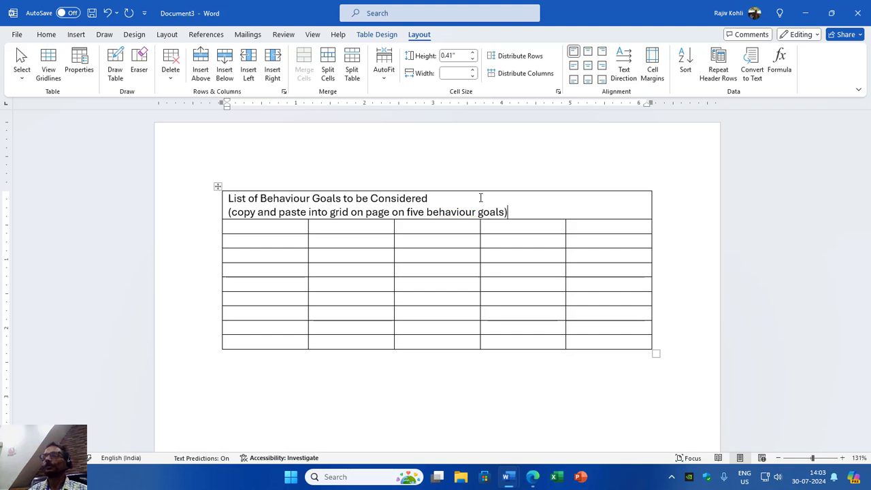
Fill the first, third and fifth cells below the heading with "Speak respectfully", "Keep hands to yourself" and "Avoid interrupting teacher".
key(Tab)
text(Speak res)
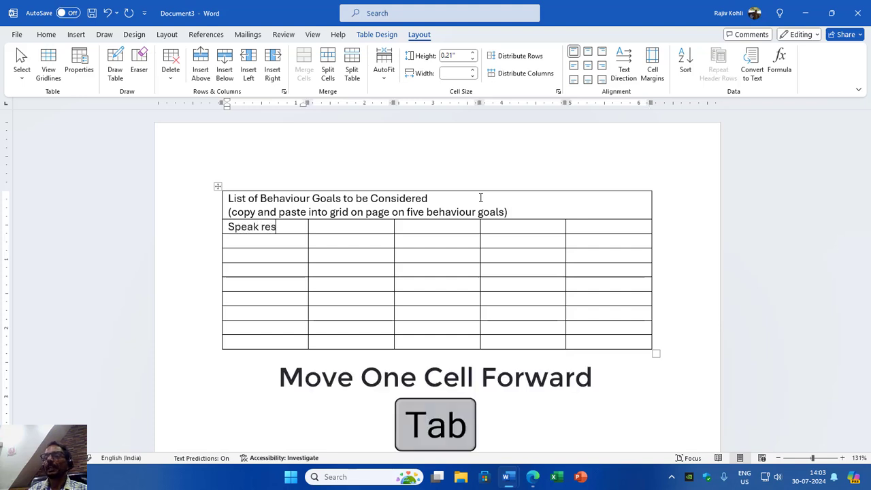
text(pectfully)
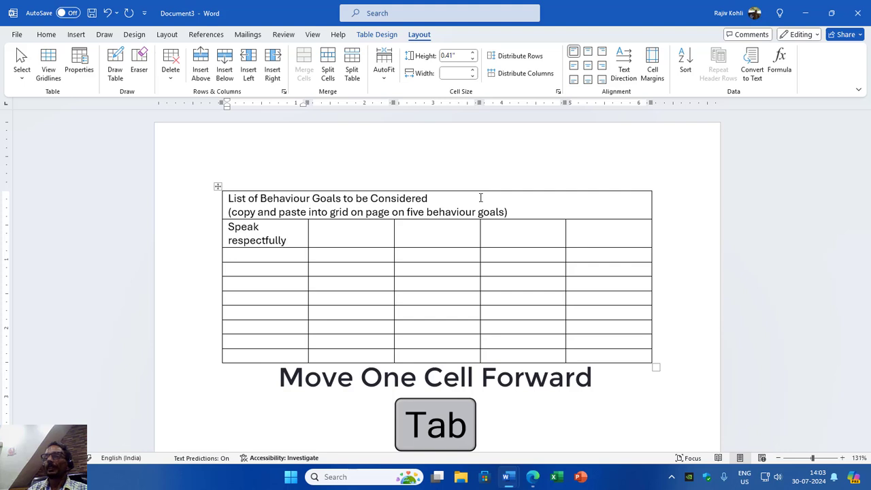
key(Tab)
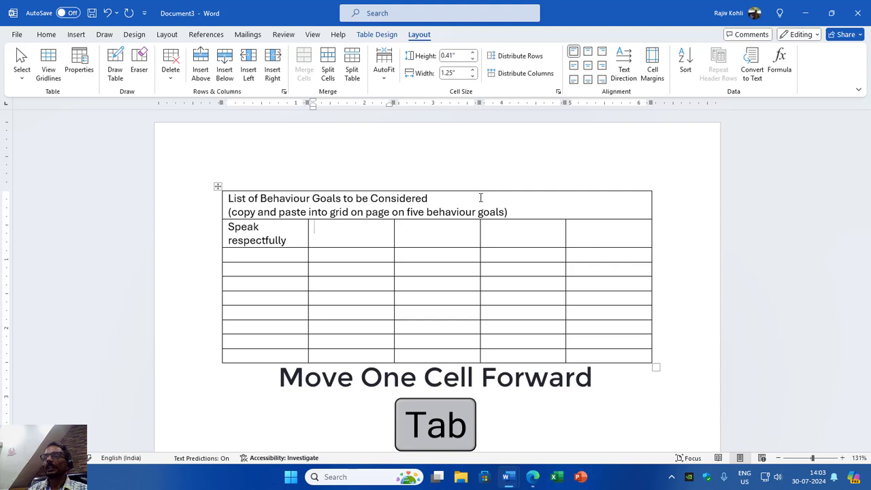
key(Tab)
text(Keep h)
text(s to)
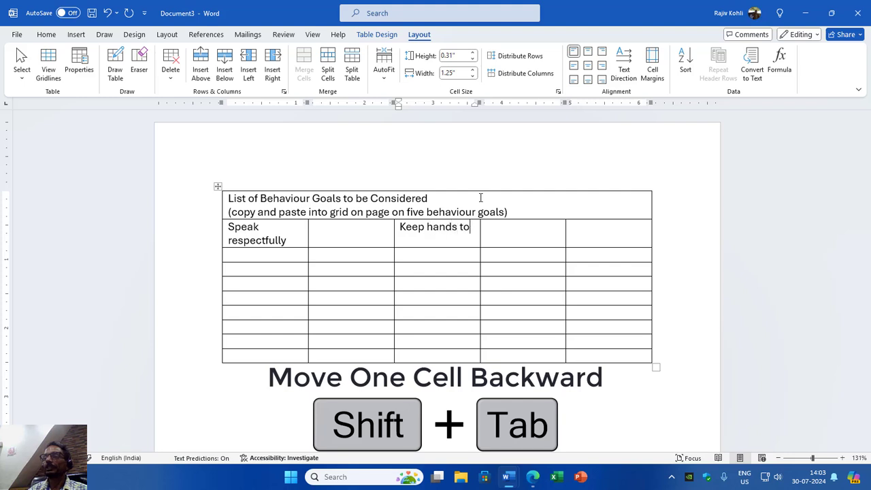
text( yourself)
key(Tab)
key(Tab)
text(Avoid interrupting)
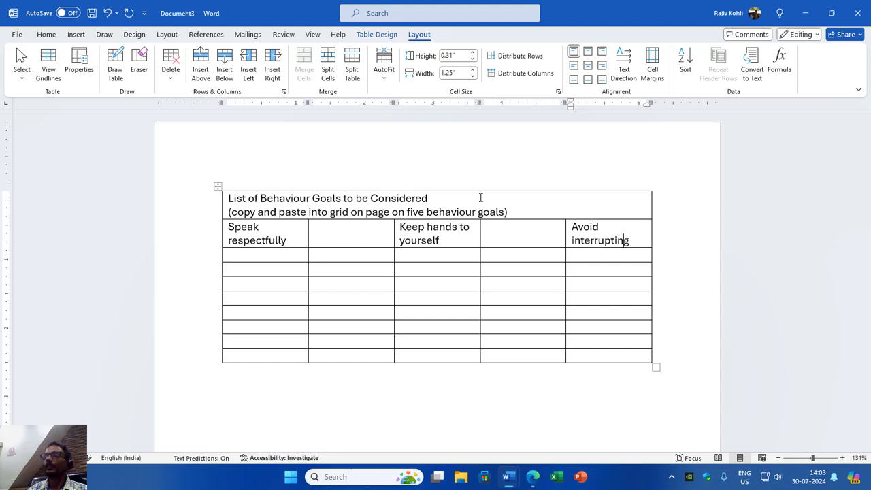
text( teacher)
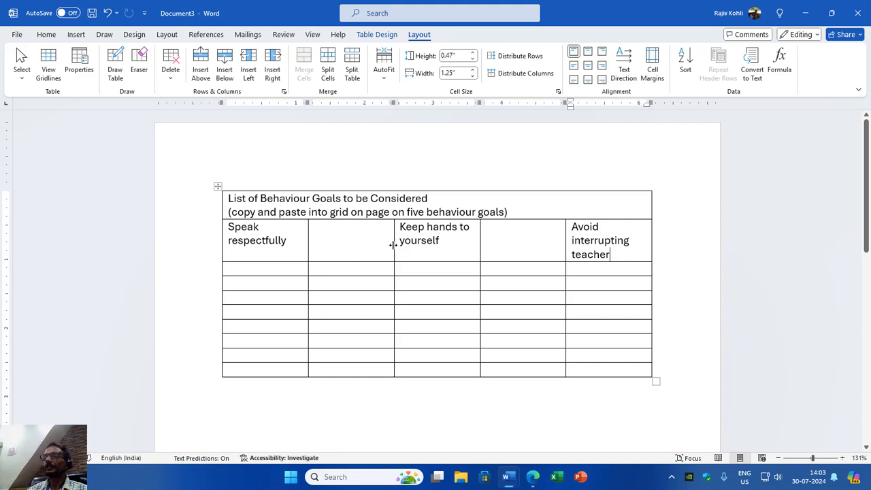
Narrow the second and fourth columns to thin spacers and widen the first column until "Speak respectfully" fits on one line.
drag(394, 245, 319, 251)
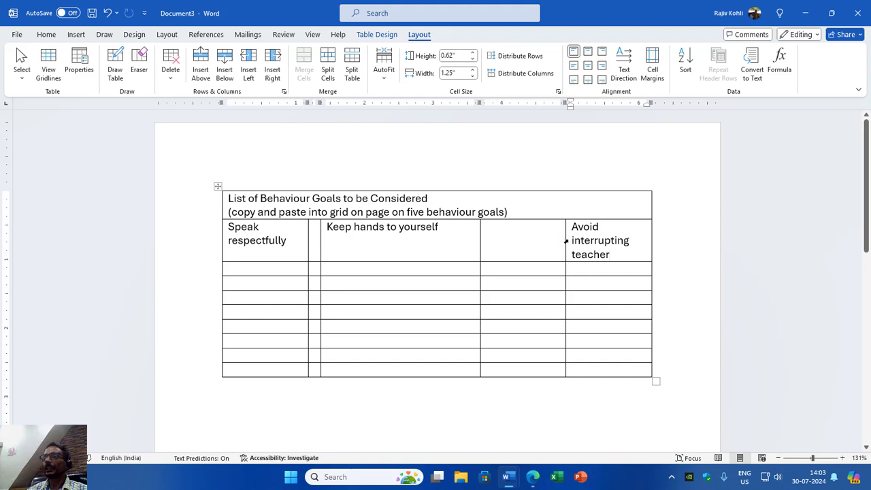
drag(564, 239, 491, 251)
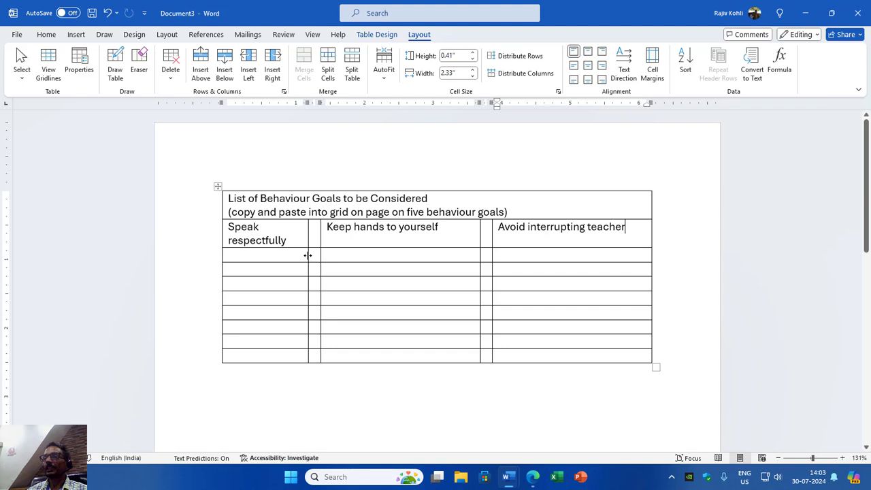
drag(307, 253, 307, 235)
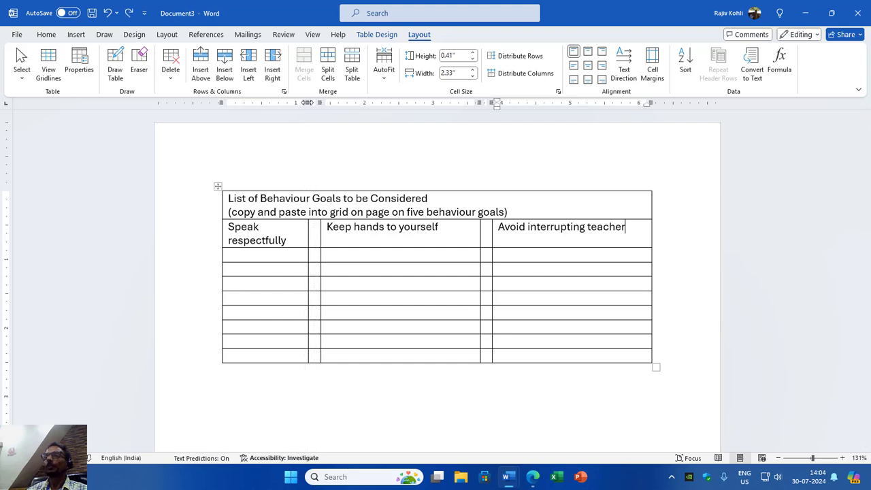
drag(307, 103, 351, 107)
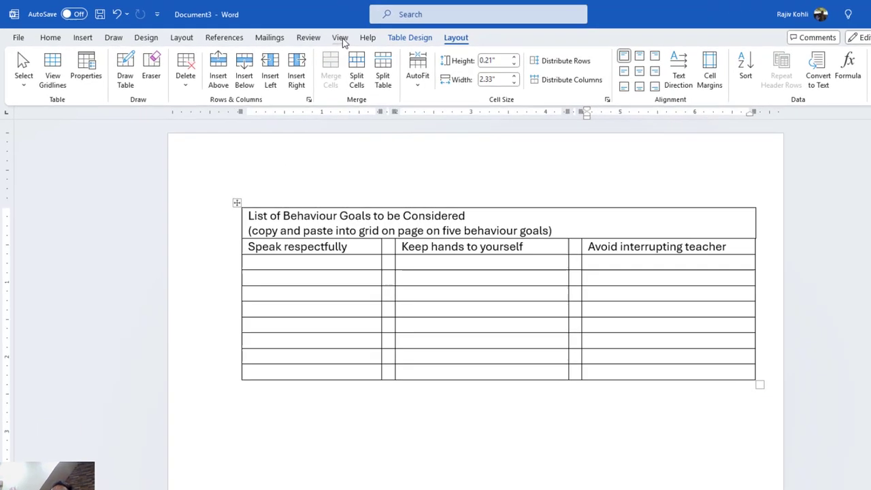
Turn the document's ruler display off and back on.
click(313, 35)
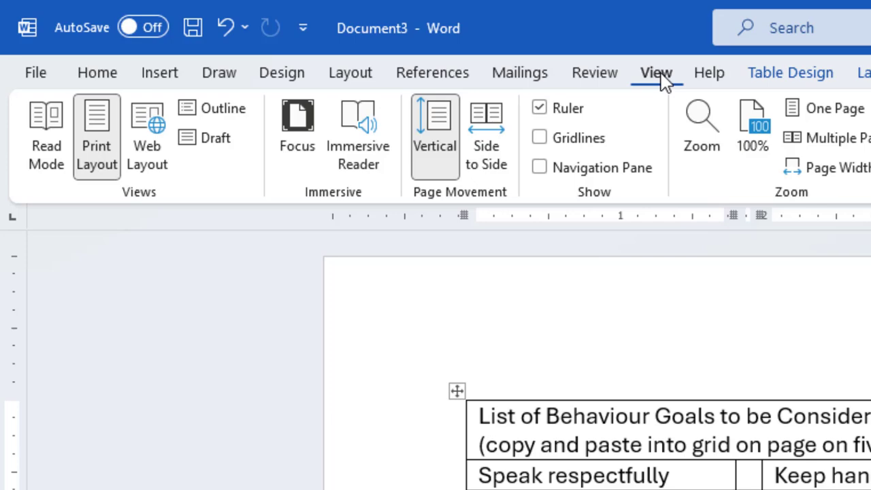
click(567, 111)
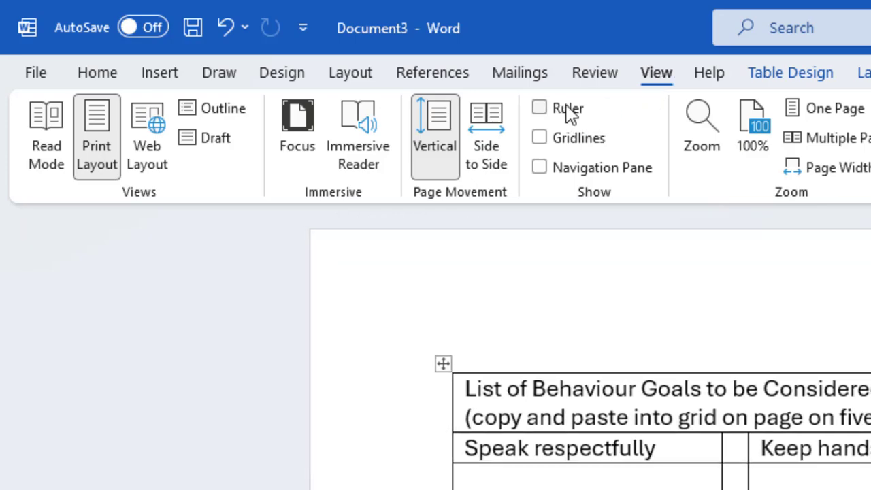
click(568, 111)
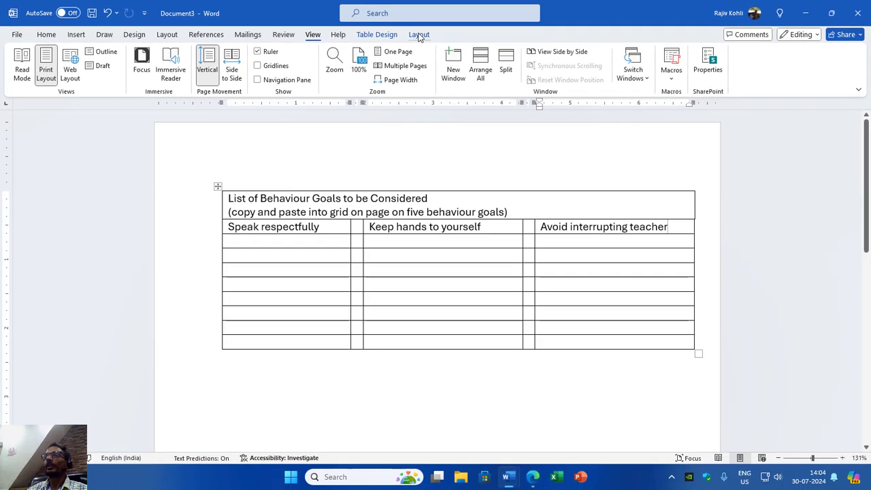
Widen the first column slightly more and align the heading row's right edge with the rows below.
click(865, 73)
click(518, 234)
click(322, 229)
drag(347, 104, 359, 104)
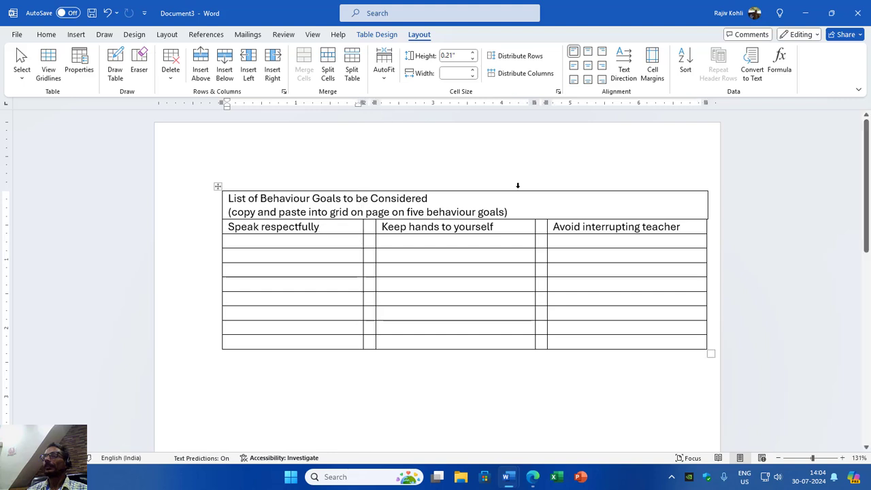
drag(708, 206, 706, 206)
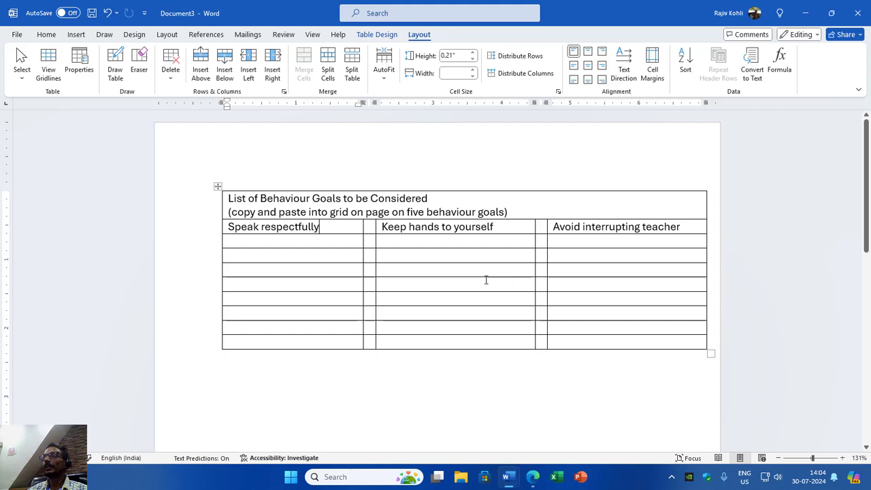
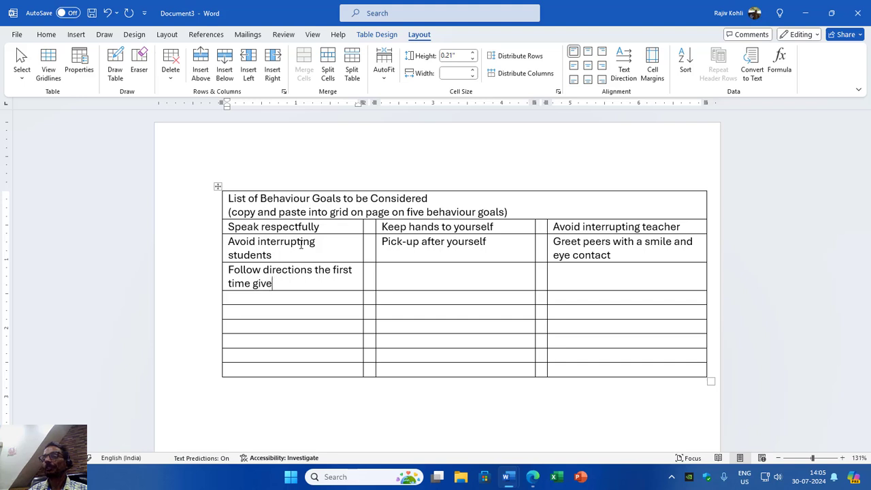
Enter "Change tasks quickly" and "Have a positive attitude" in the wide cells beside "Follow directions the first time given".
key(Tab)
text(Change ta)
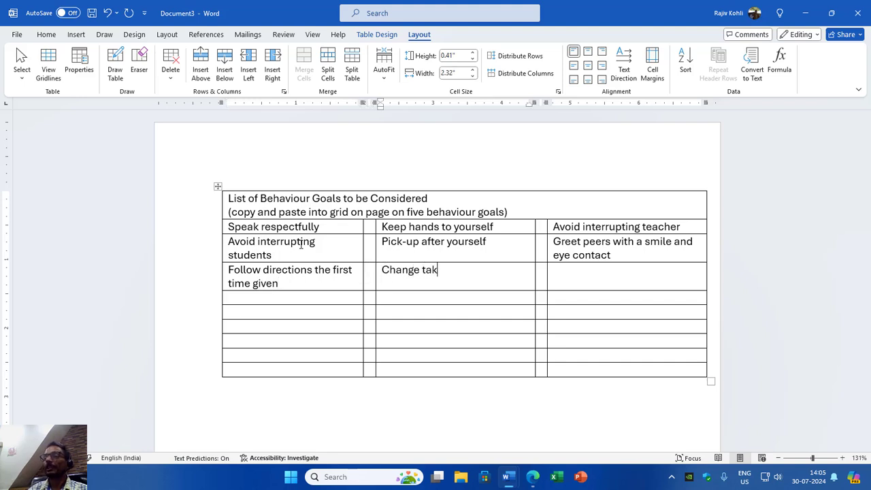
text(sks quickly)
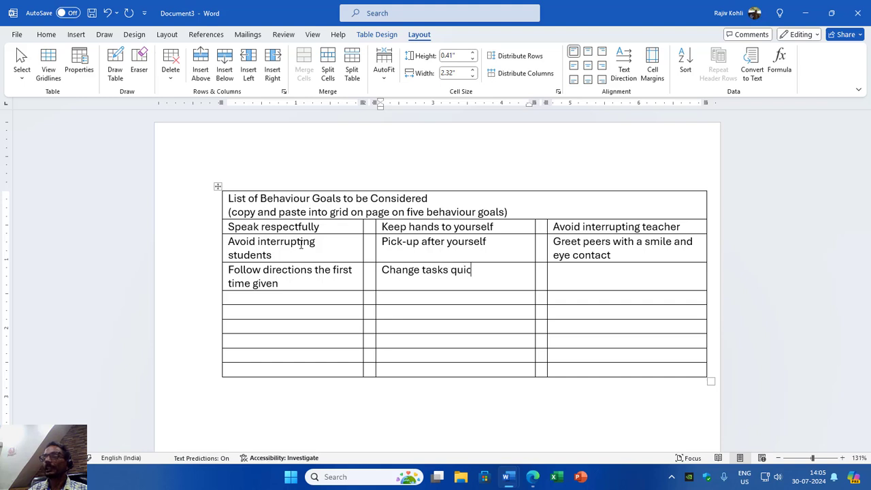
key(Tab)
text(Have )
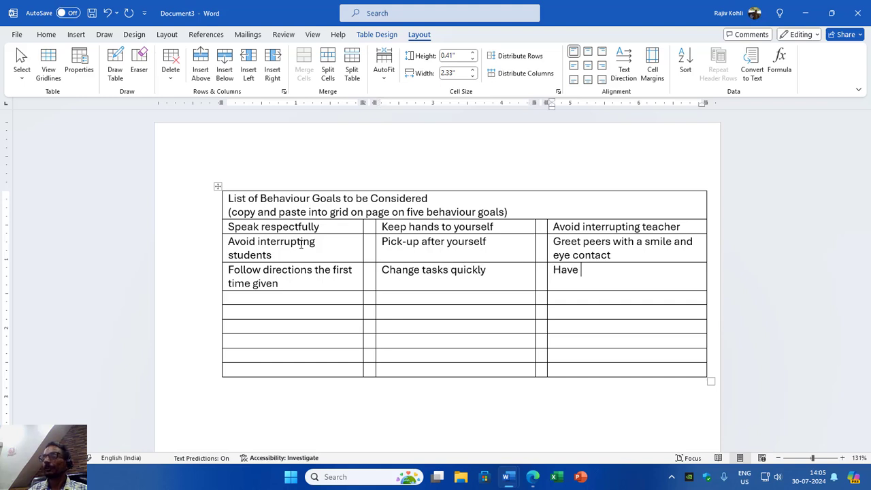
text(a positive )
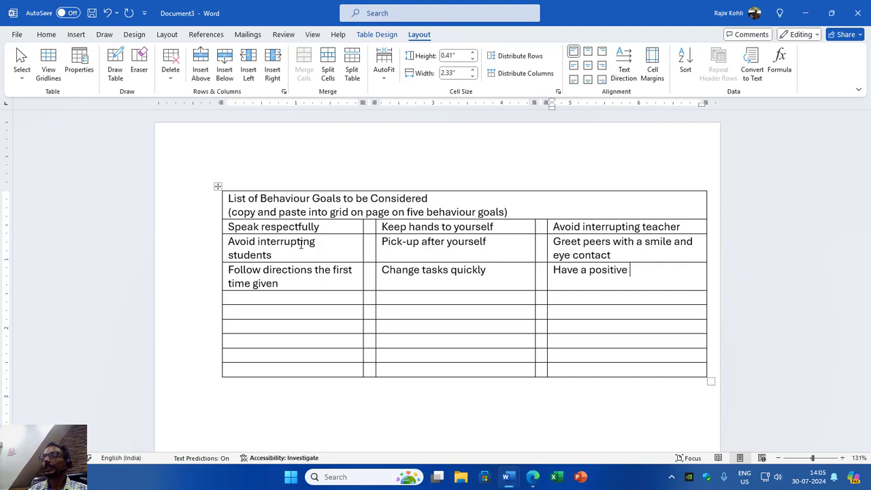
text(attibtud)
text(e)
Start the fourth goal row with "Bring all materials to school" and "Turn in homework on time" in its first two wide cells.
key(Tab)
text(Bri)
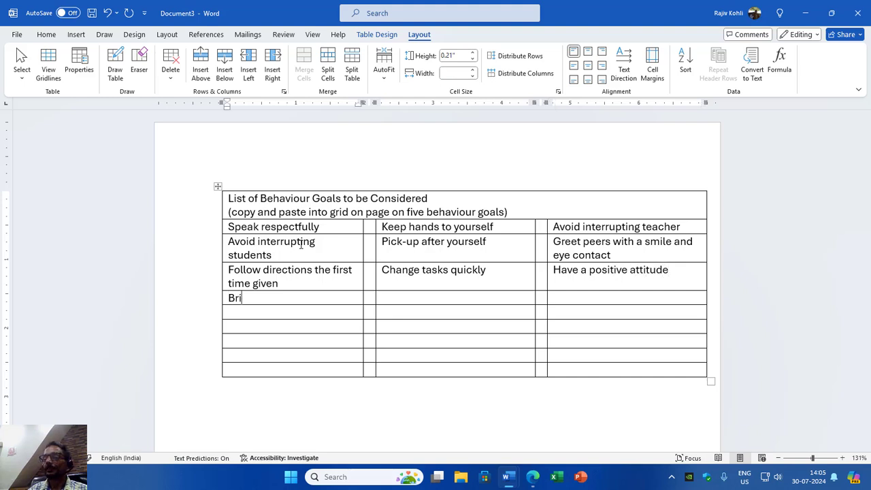
text(ng all materials)
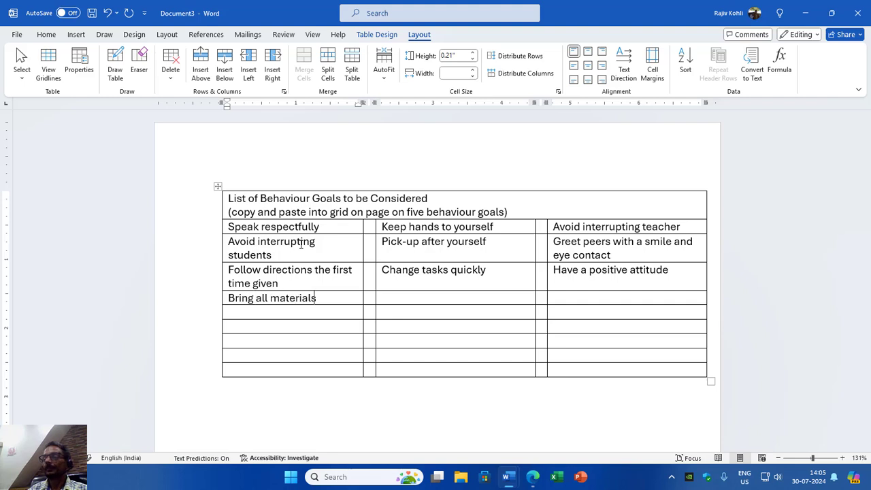
text( to school)
key(Tab)
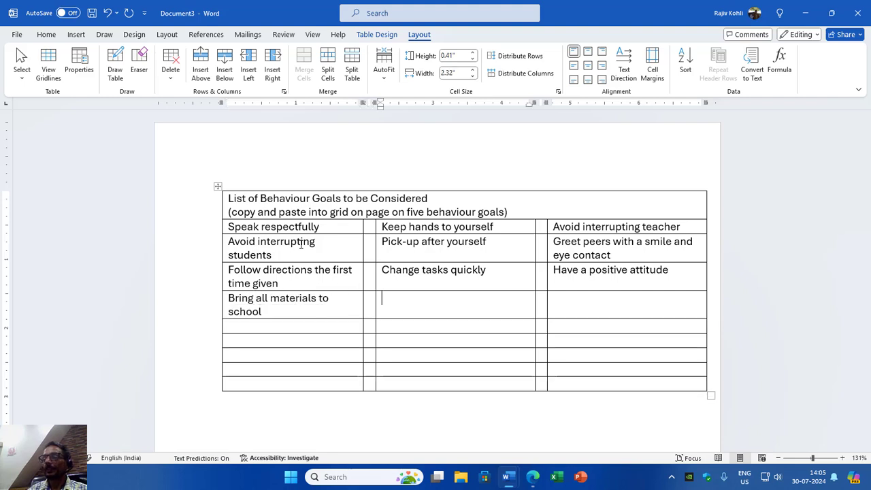
text(Turn in homewor)
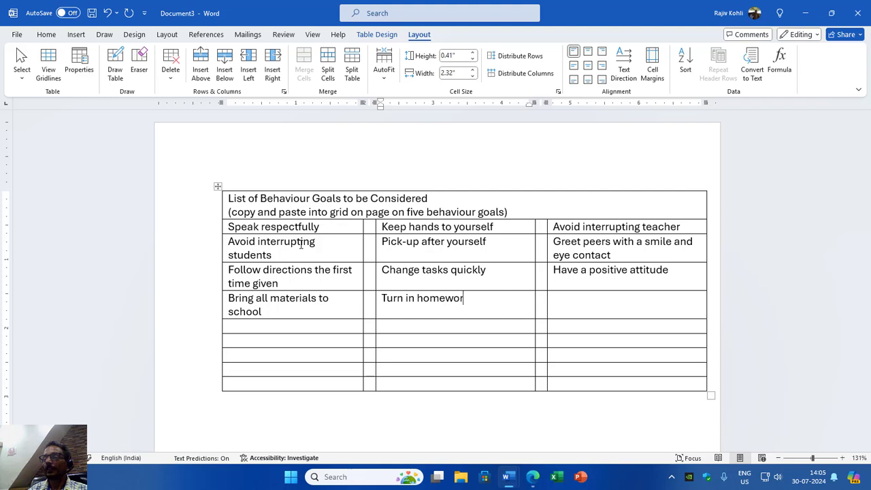
text(k on time)
Enter "Turn in classwork on time" in the last cell of the fourth goal row.
key(Tab)
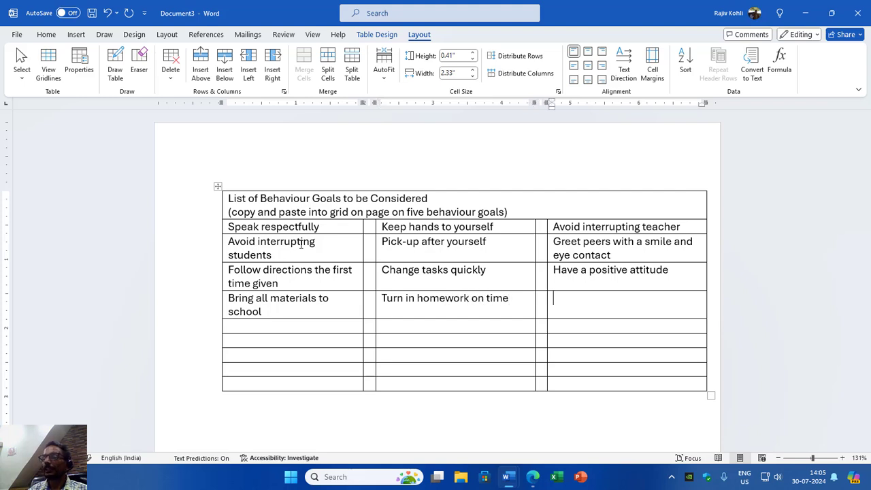
text(Turn in classwork)
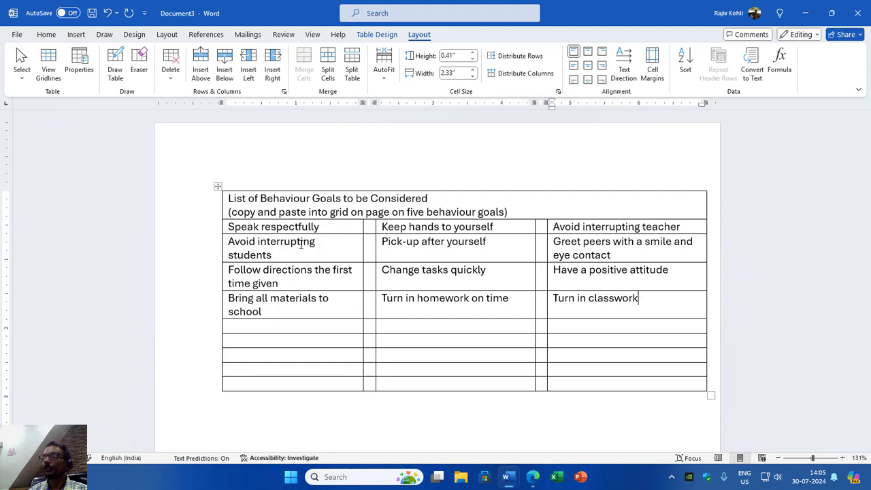
text( ontime)
key(BackSpace)
key(BackSpace)
key(BackSpace)
key(BackSpace)
text(time)
Enter "Turn in projects on time" in the first cell of the fifth goal row.
key(Tab)
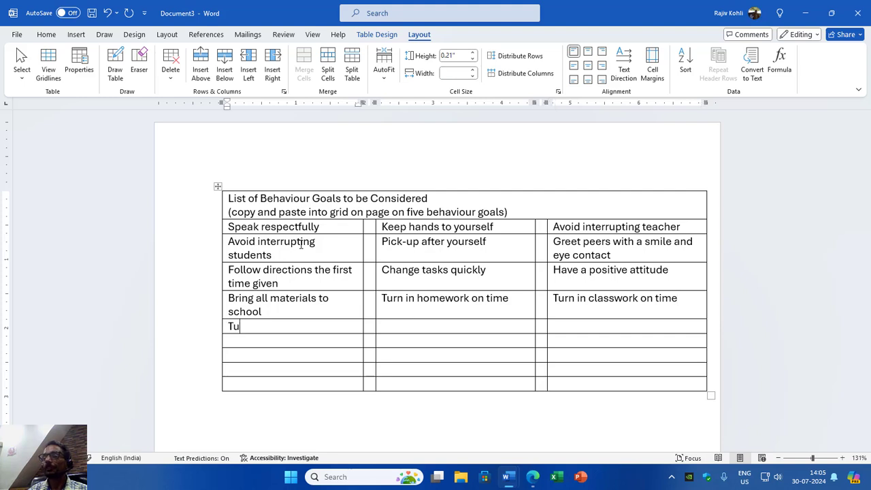
text(Turn in pro)
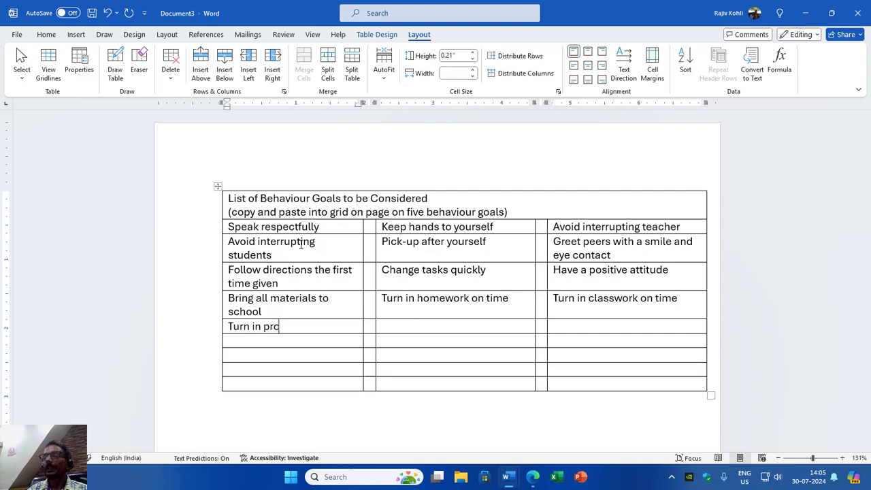
text(jects on time)
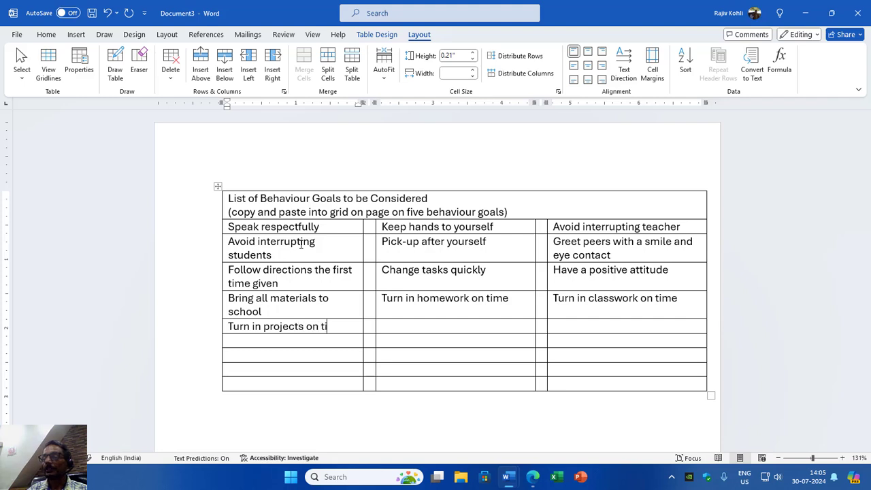
Complete the fifth goal row with "Give best effort" and "Be in right place as directed" in its remaining wide cells.
key(Tab)
text(G)
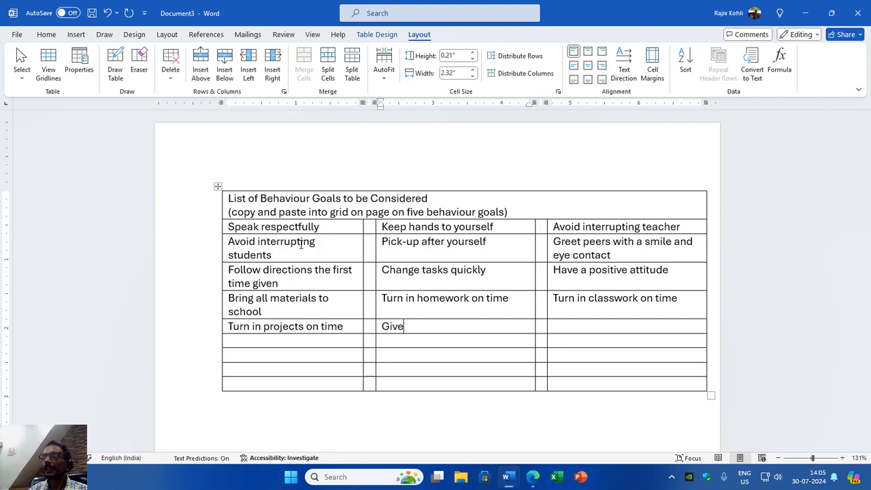
text(ive best effort)
key(Tab)
text(Be in )
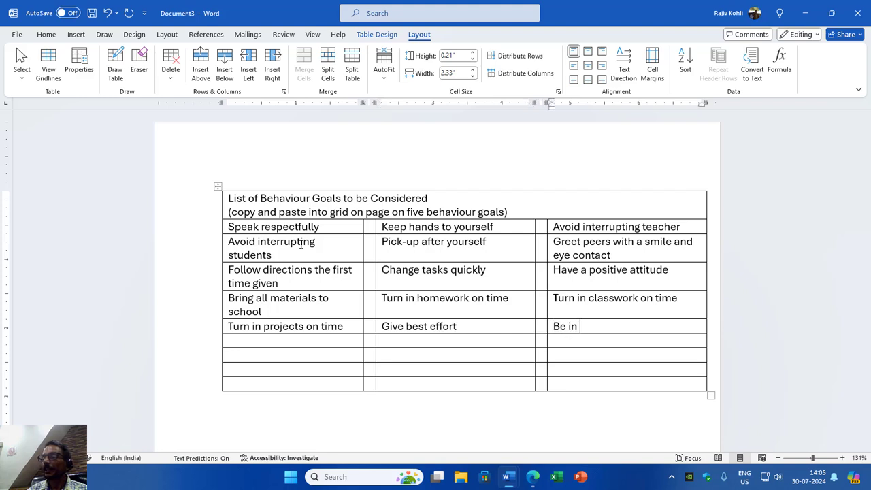
text(right pl)
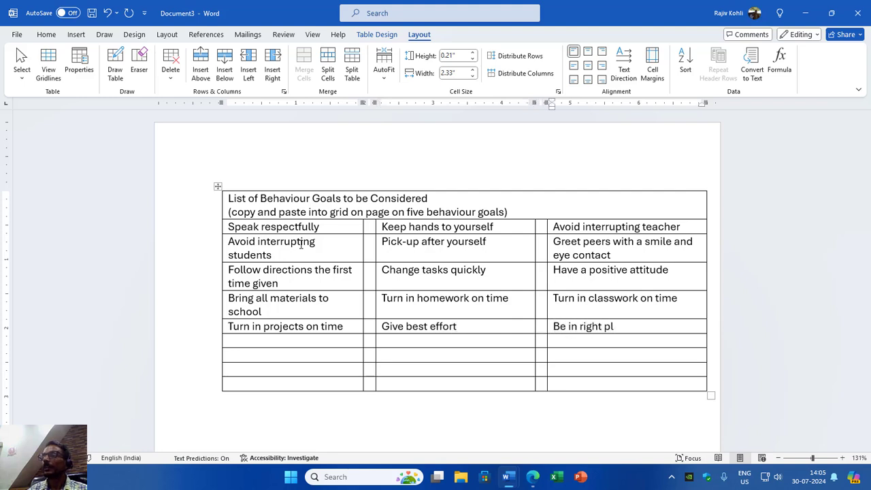
text(ace as directe)
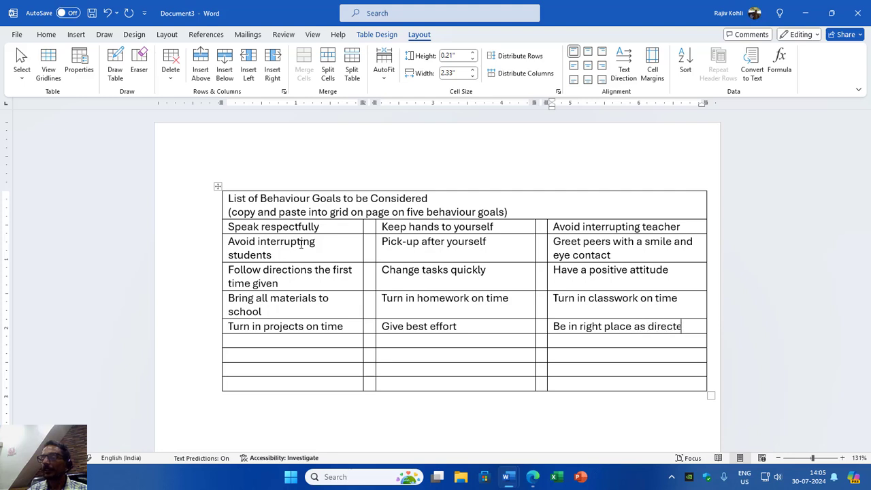
text(d)
Enter "Take time to consider actions before taking actions" in the first cell of the sixth goal row.
key(Tab)
text(Take tim)
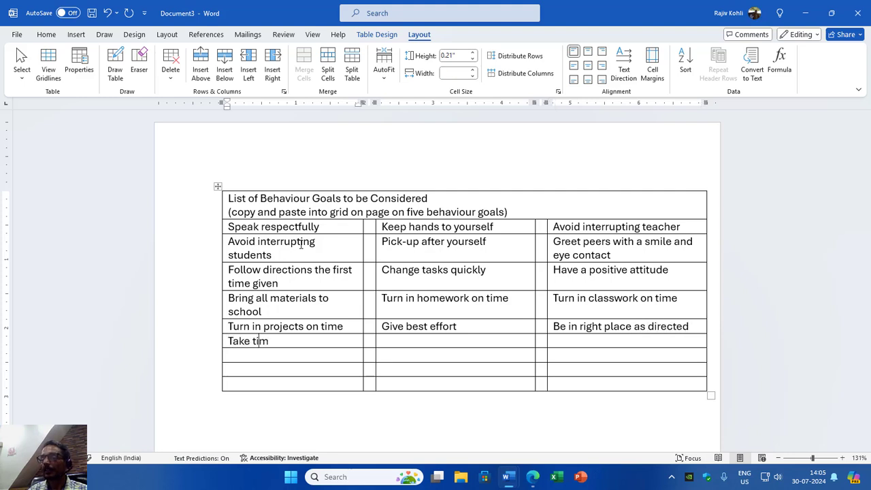
text(e to consider ac)
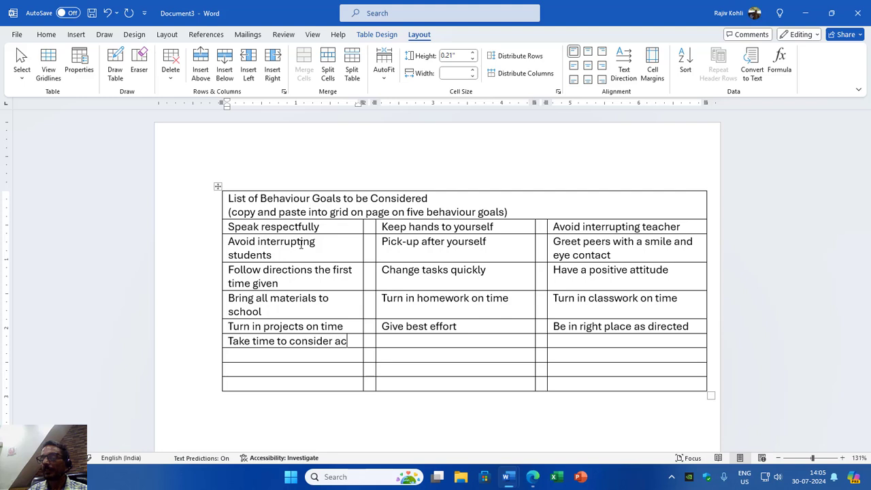
text(tions before t)
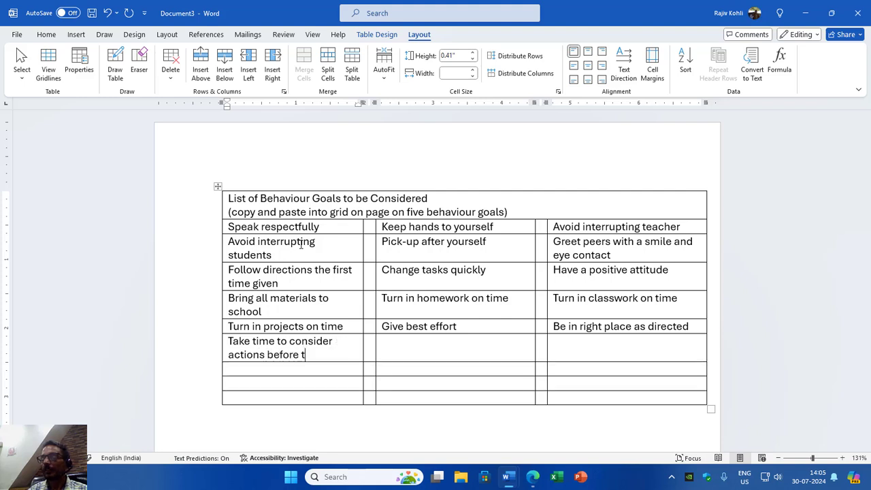
text(aking actions)
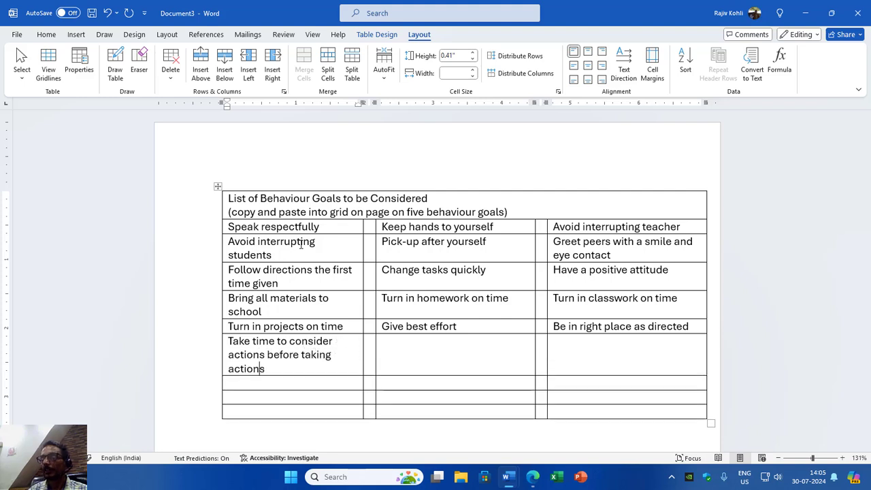
Fill the remaining wide cells of the sixth goal row with "Link up immediately after bell rings" and "Use restroom during breaks".
key(Tab)
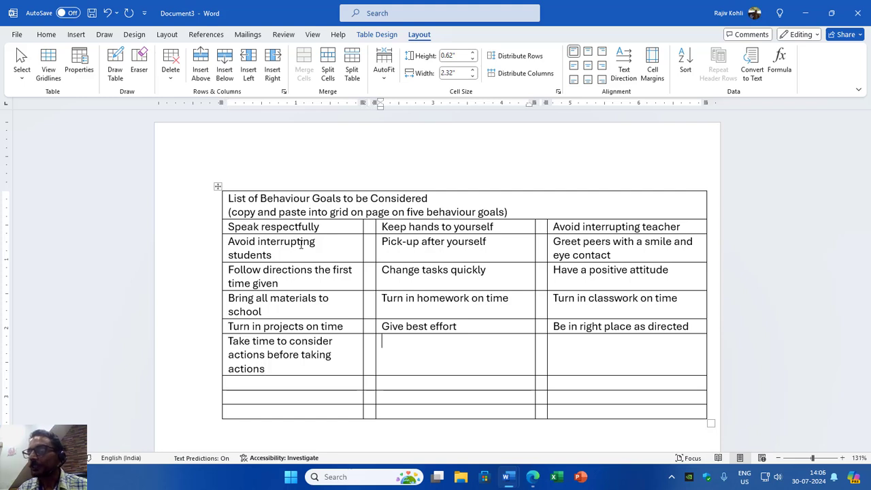
text(Link up)
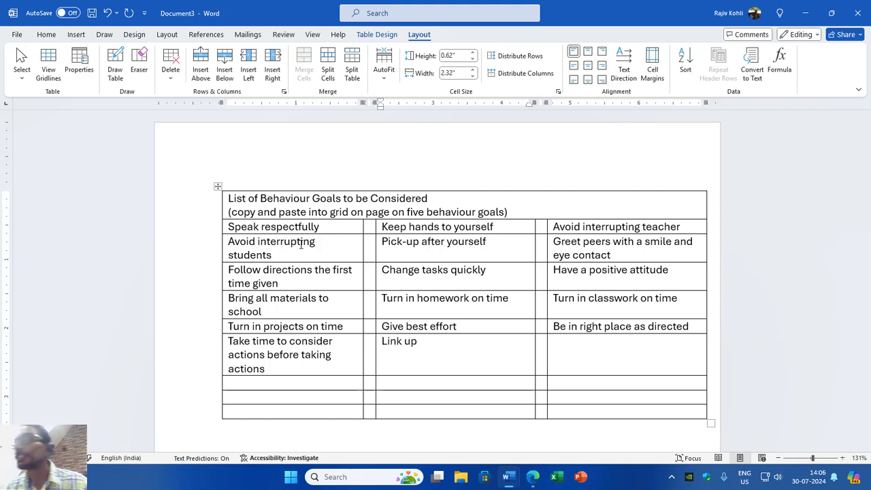
text( imme)
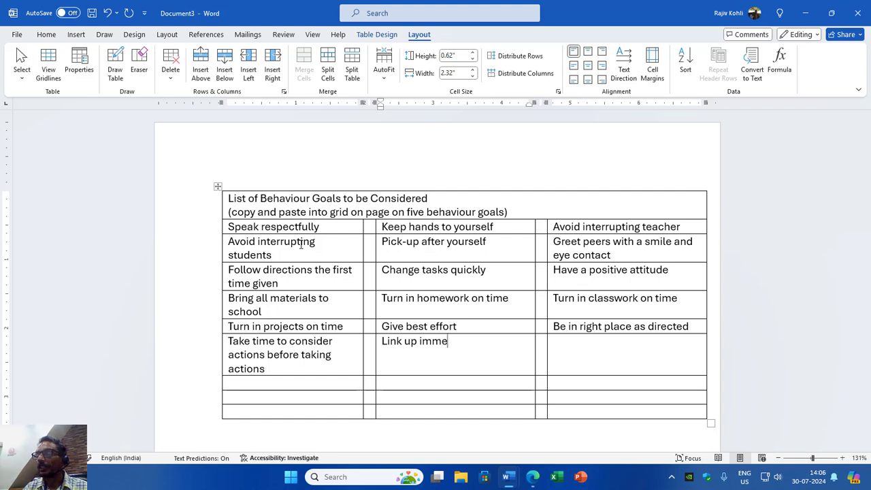
text(diately af)
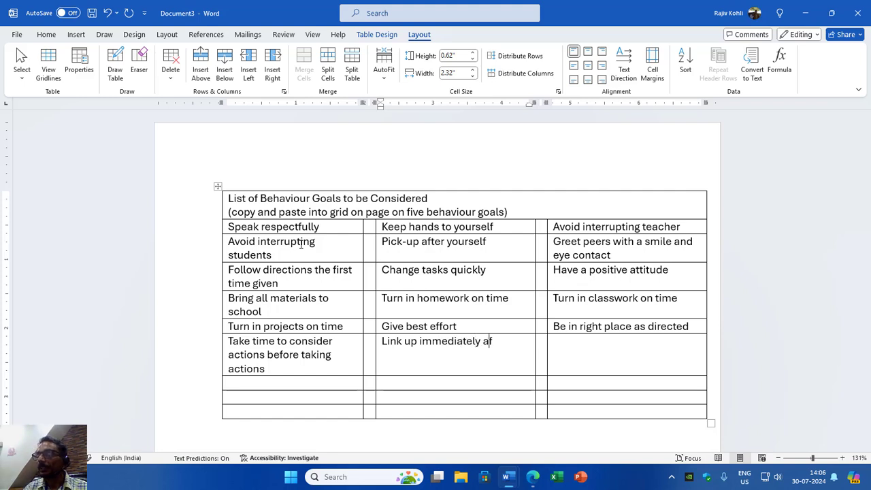
text(ter bell rings)
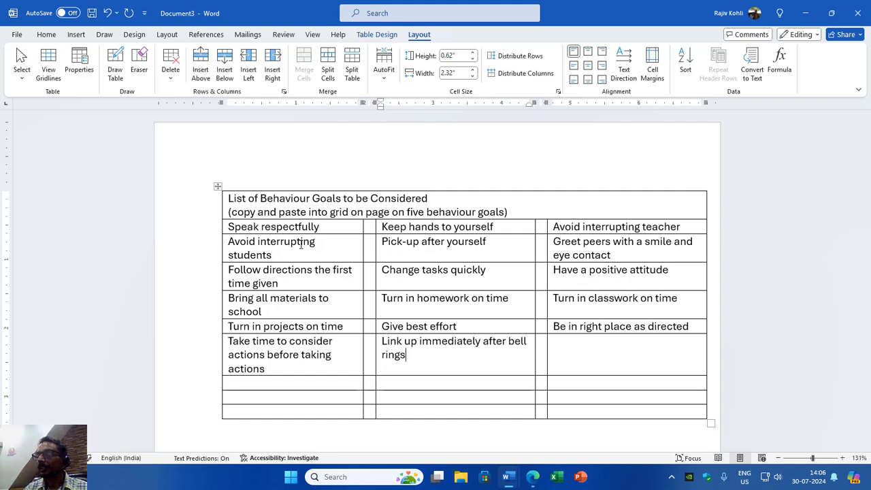
key(Tab)
text(Use rest)
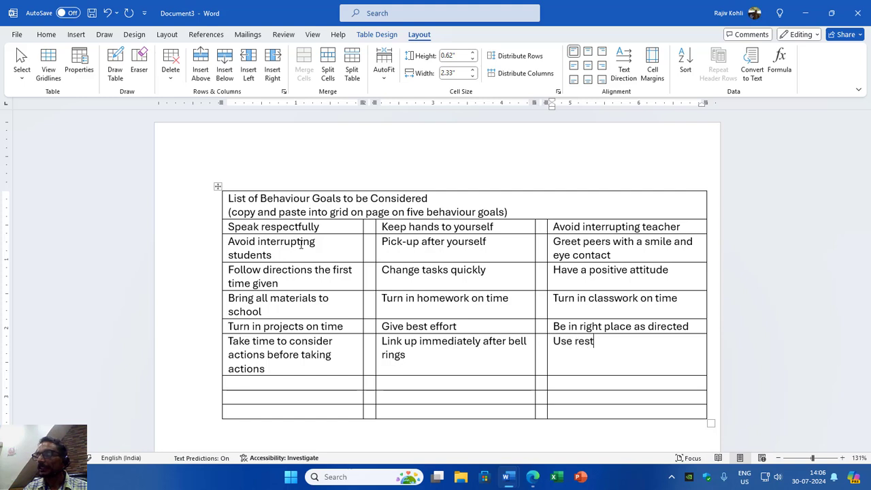
text(room during breaks)
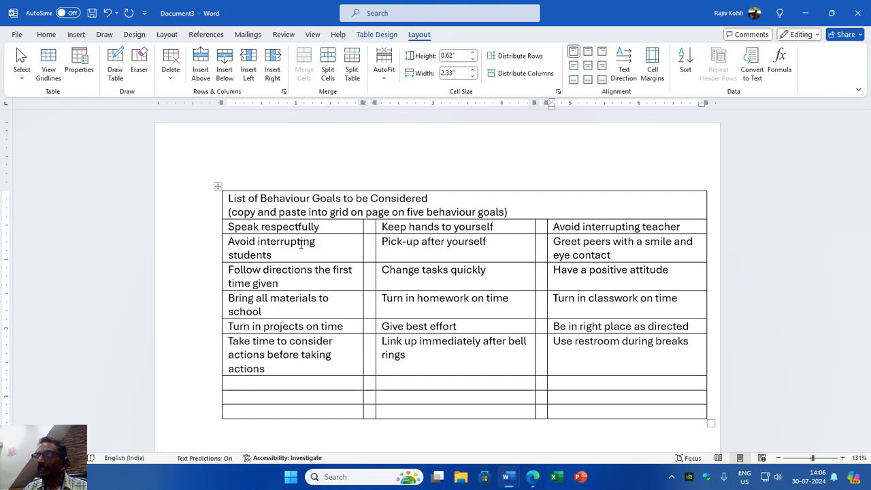
Enter "Avoid bullying other students" in the first cell of the seventh goal row.
key(Tab)
text(Avoi)
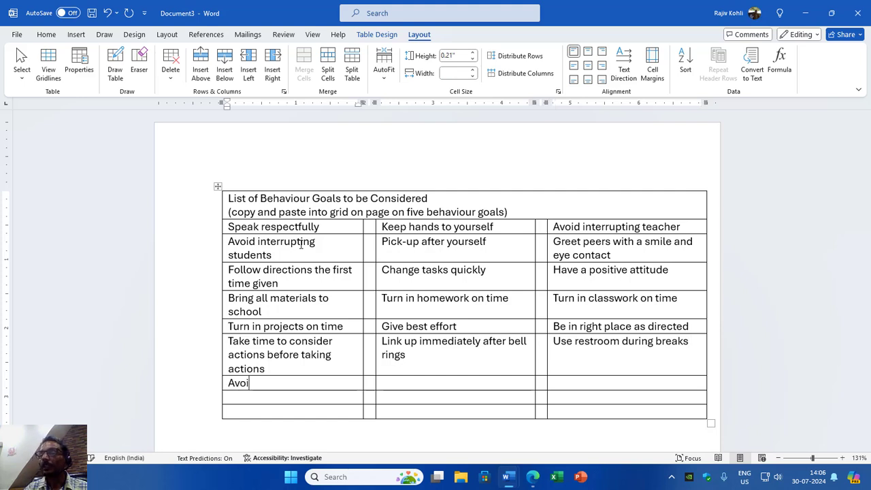
text(d bu)
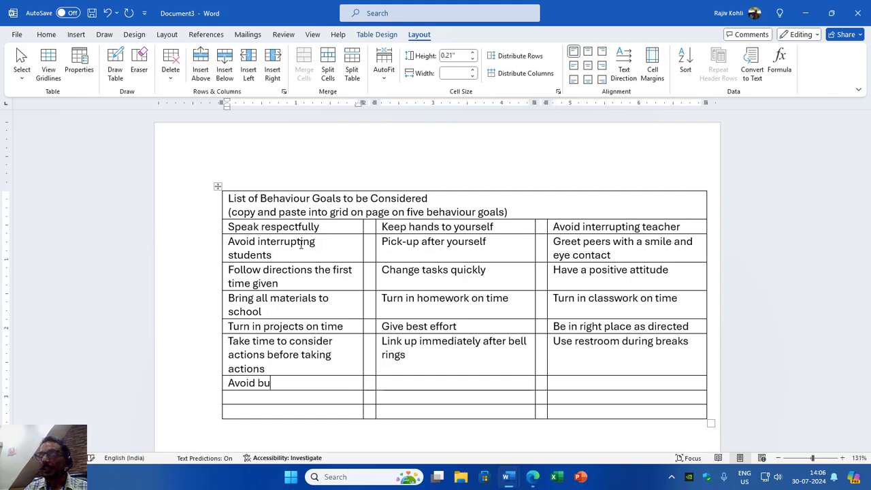
text(llying other)
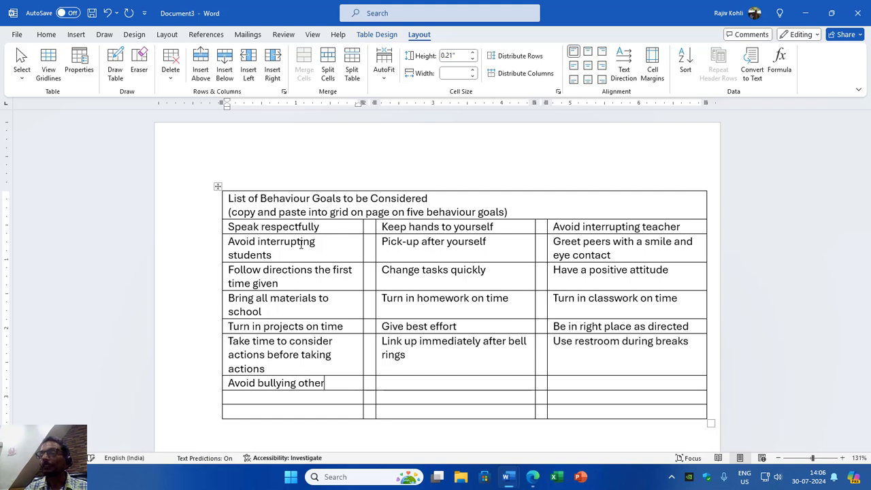
text( students)
Enter "Use kind words; swallow means words" in the middle wide cell of the seventh goal row.
key(Tab)
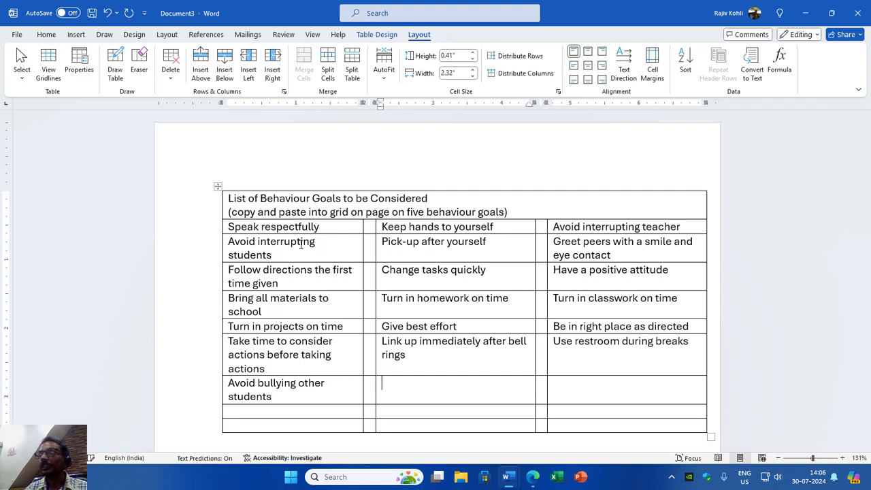
text(Use kin)
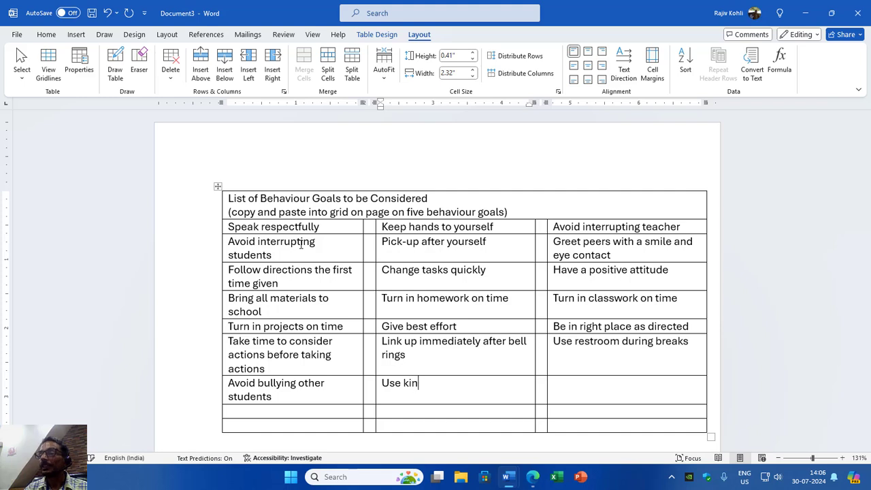
text(d words; )
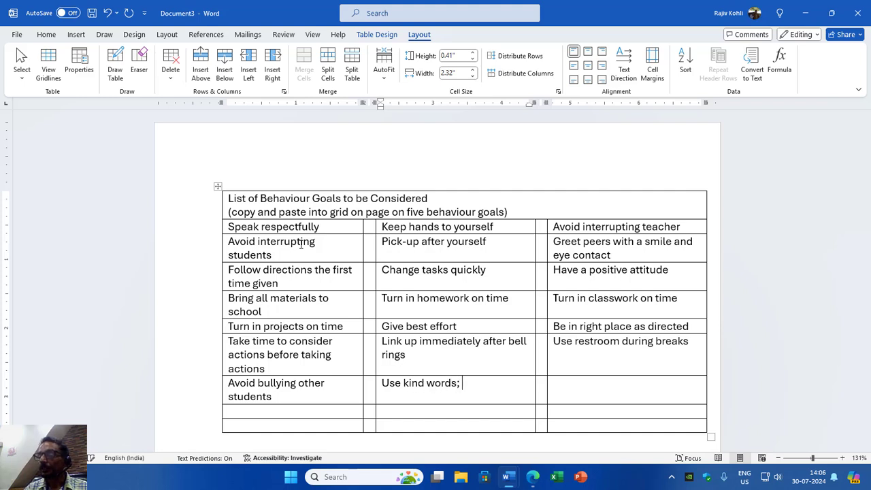
text(swallow means words)
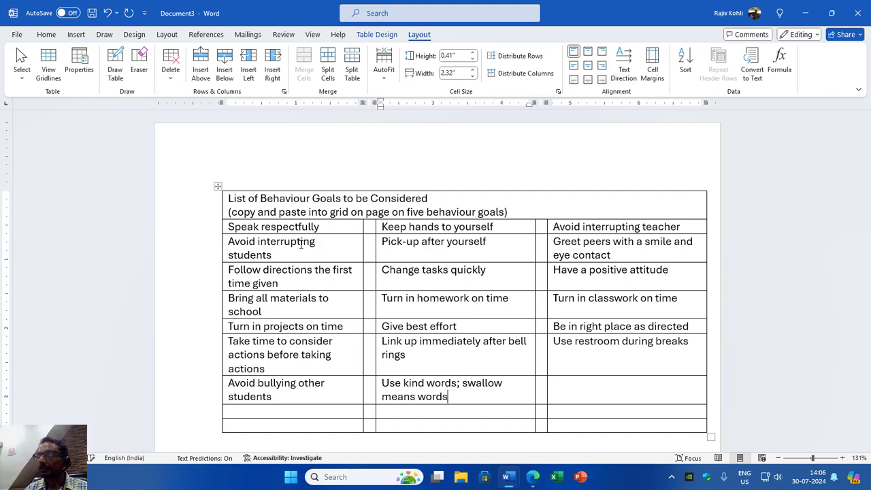
Enter "Coexist with technology; do not be ruled by it" in the last cell of the seventh goal row.
key(Tab)
text(Coexist wi)
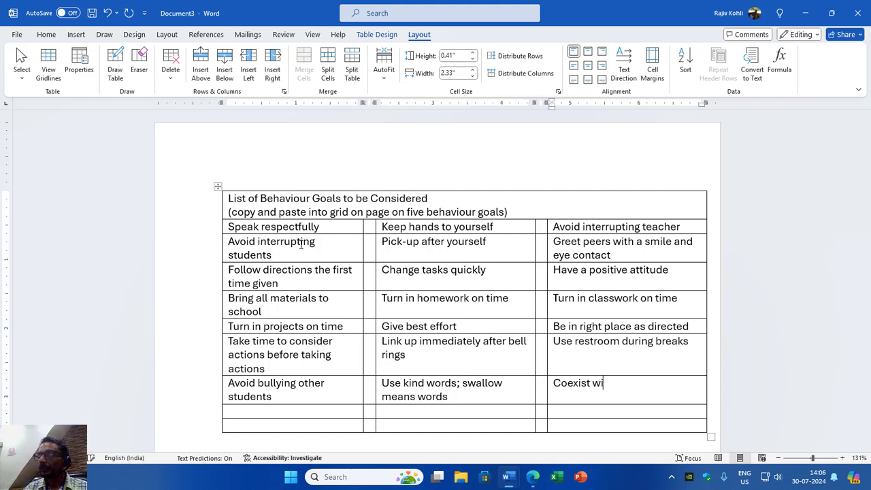
text(th technolo)
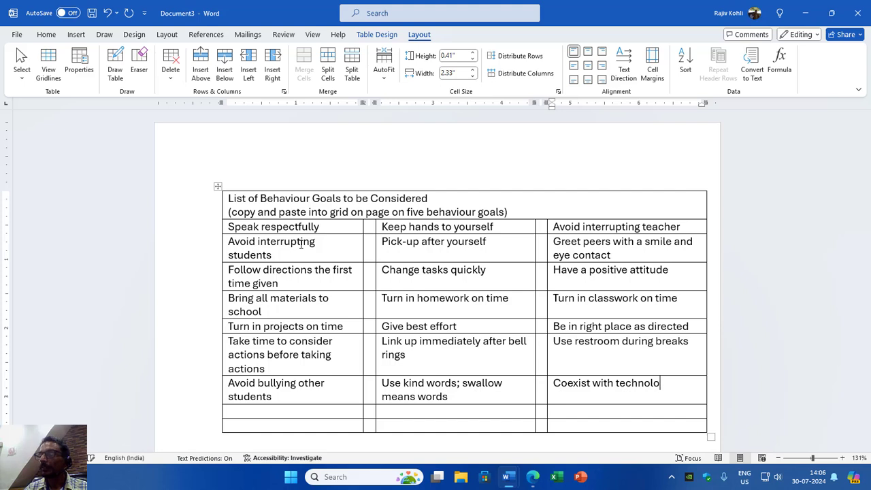
text(gy; do not)
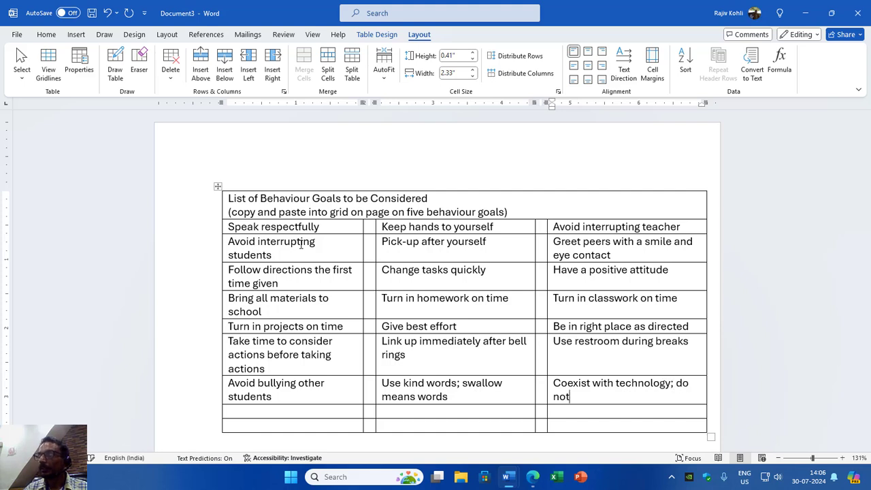
text( be ruled by it)
Enter "Accept failure/errors as perfectly normal opportunities to learn" in the first cell of the eighth goal row.
key(Tab)
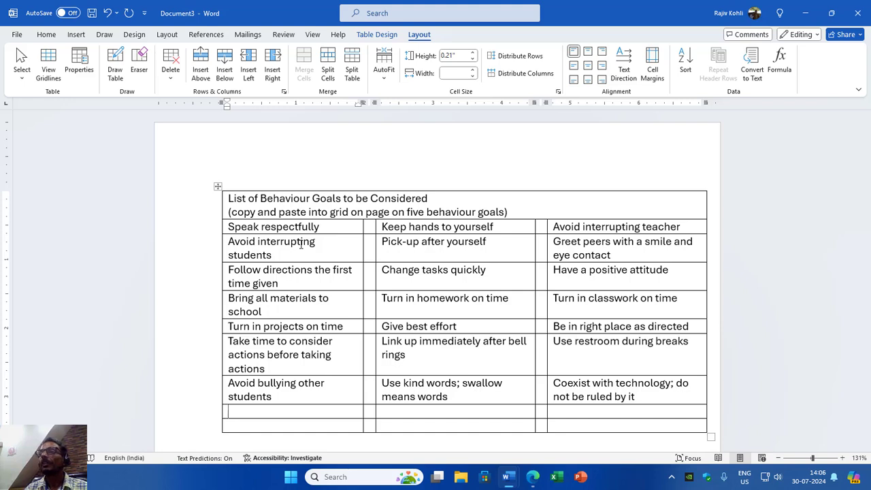
text(Accep)
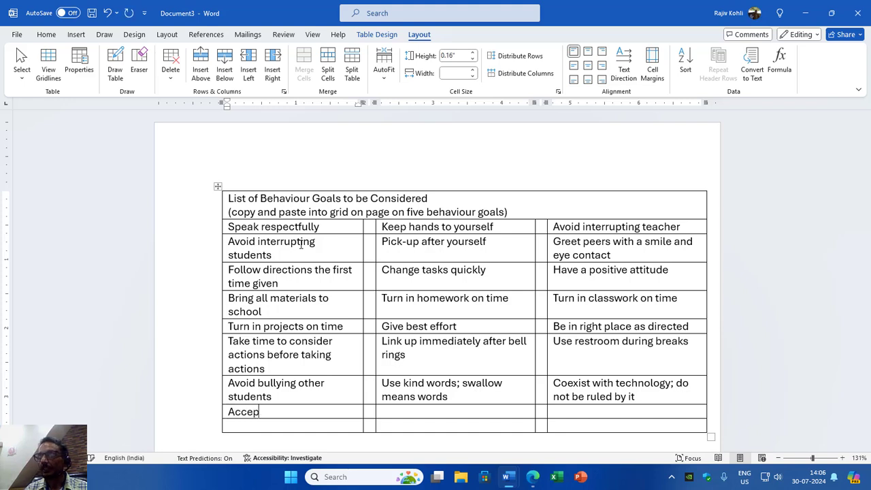
text(t failure/)
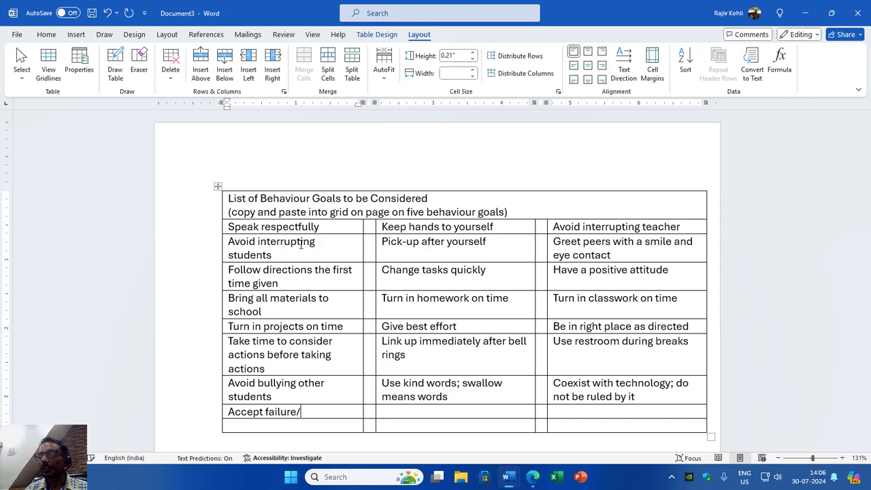
text(errors)
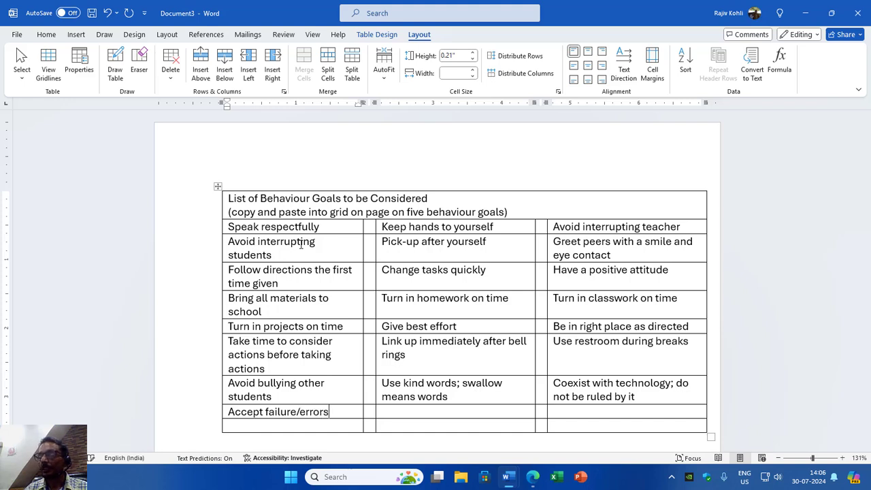
text( as pe)
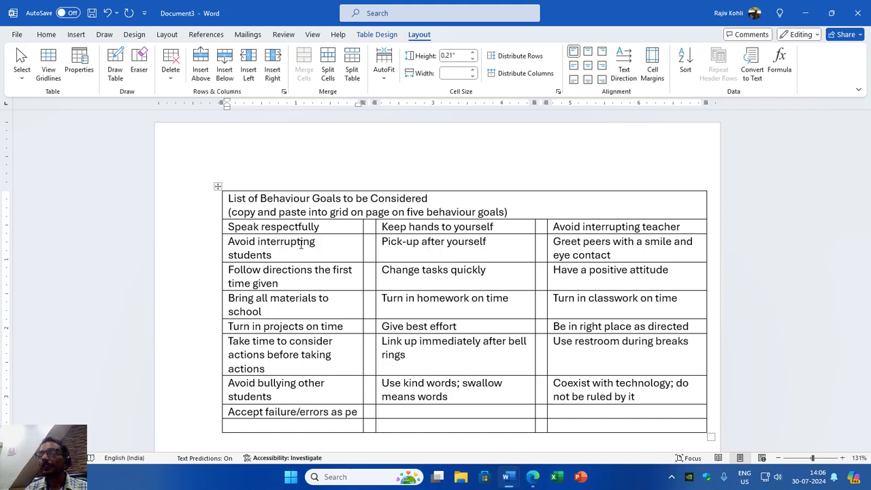
text(rfectly )
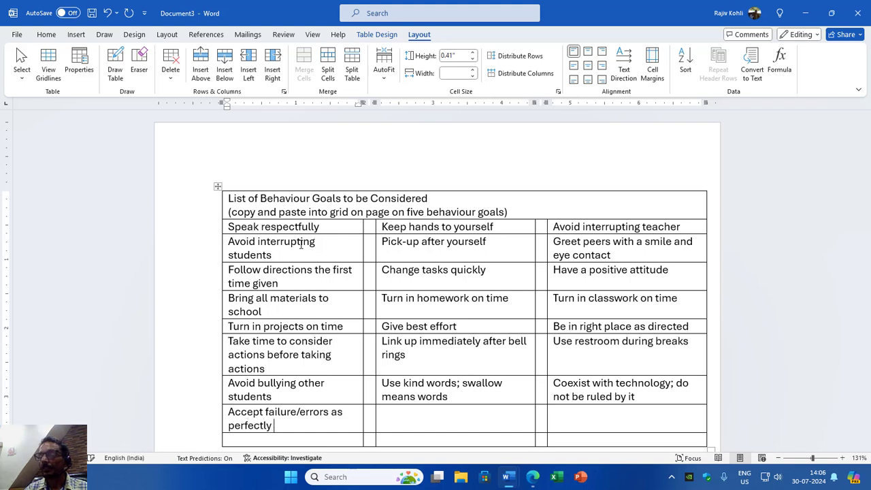
text(normal opportu)
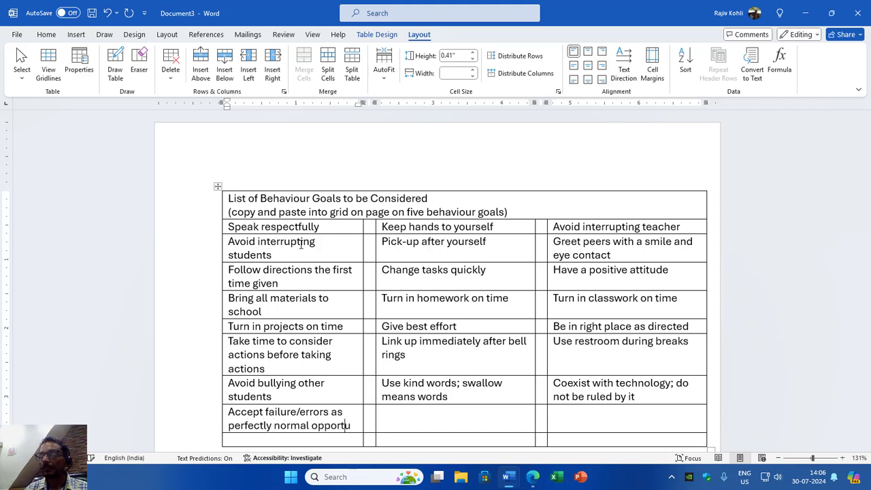
text(nities to lea)
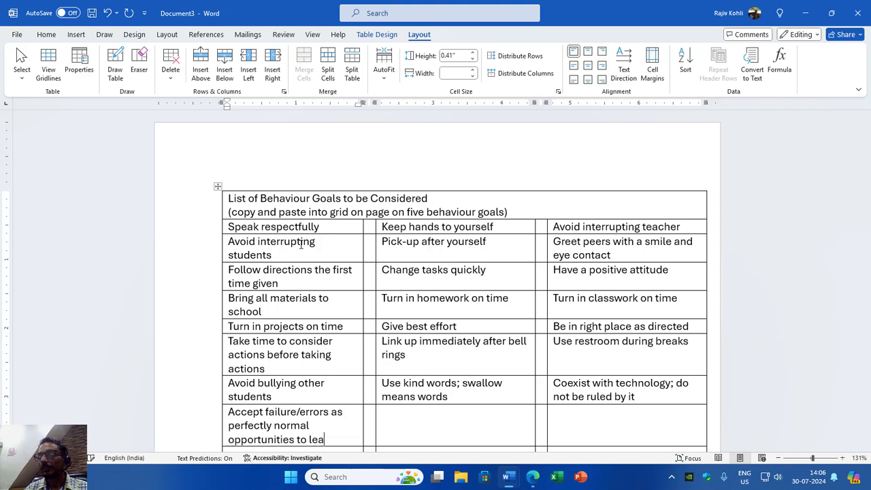
text(rn)
Enter "Ask for help if needed" in the middle wide cell of the eighth goal row.
key(Tab)
text(Ask for h)
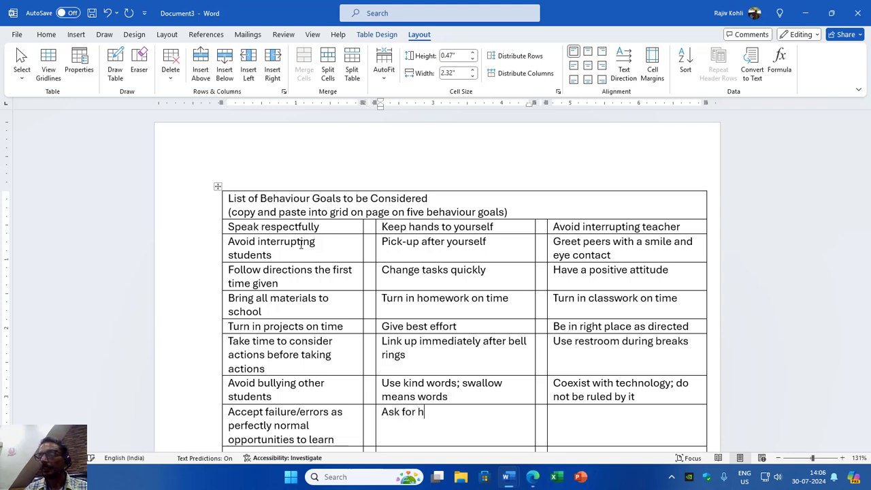
text(elp if needed)
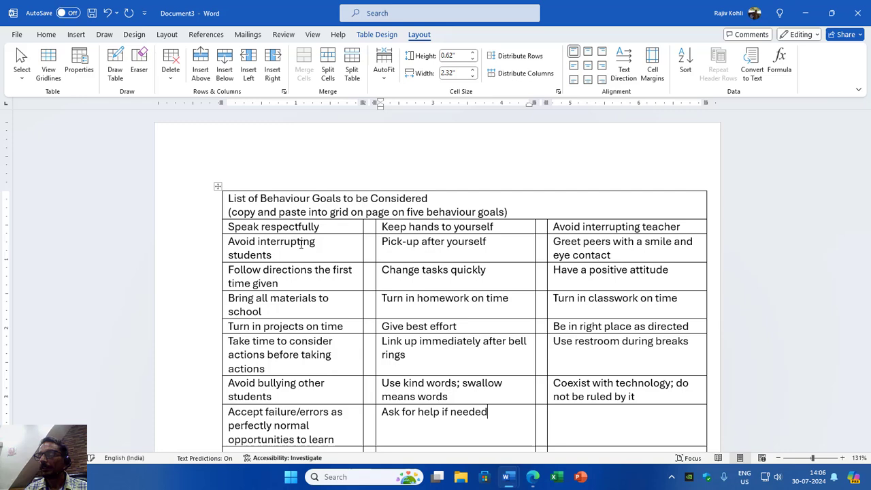
Enter "Listen carefully" in the last cell of the eighth goal row.
key(Tab)
text(Listen)
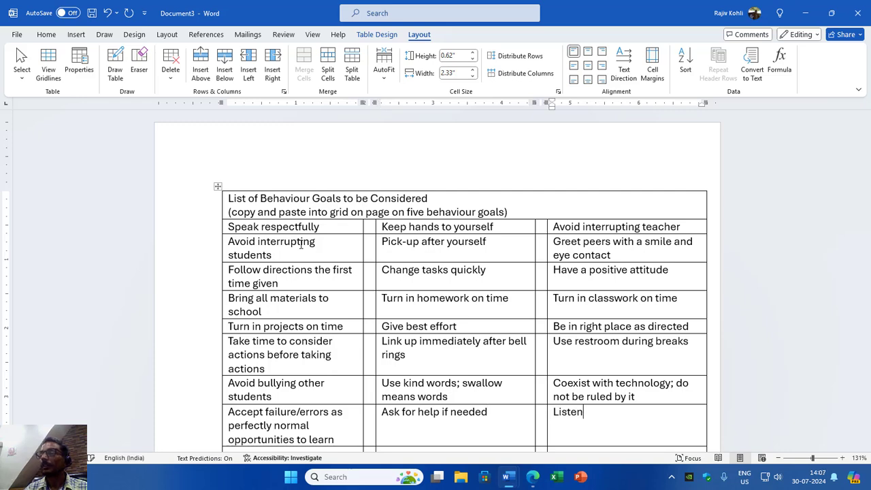
text( carefully)
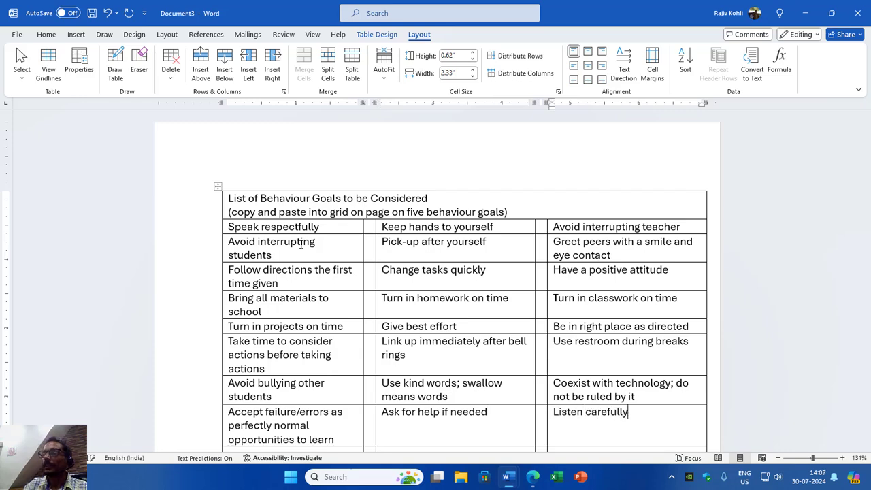
key(Tab)
Delete the empty row at the end of the table.
scroll(360, 293, down, 2)
scroll(313, 341, up, 2)
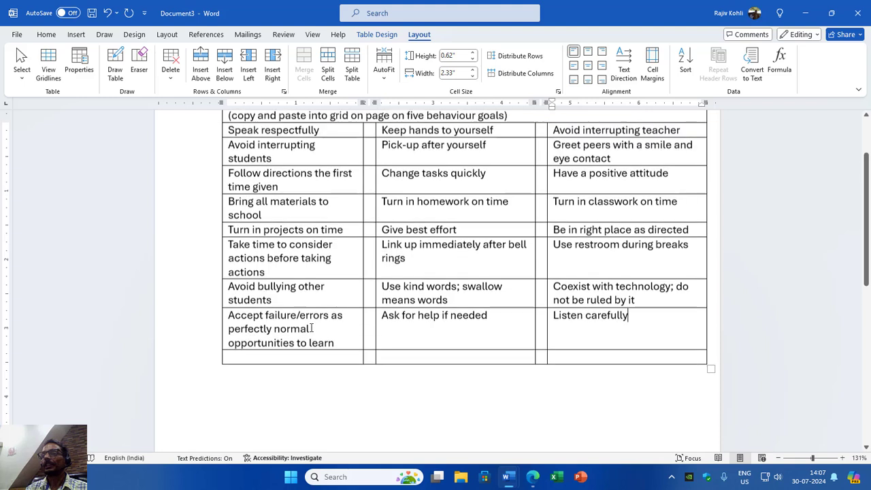
click(291, 385)
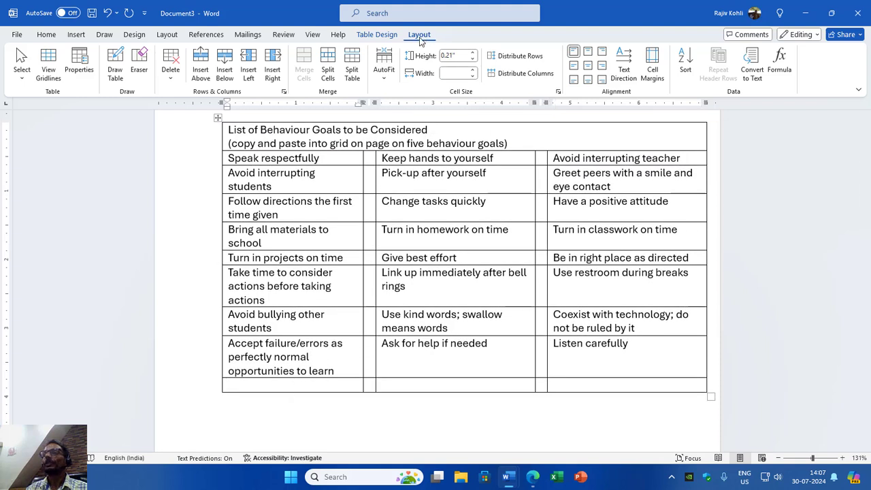
click(171, 74)
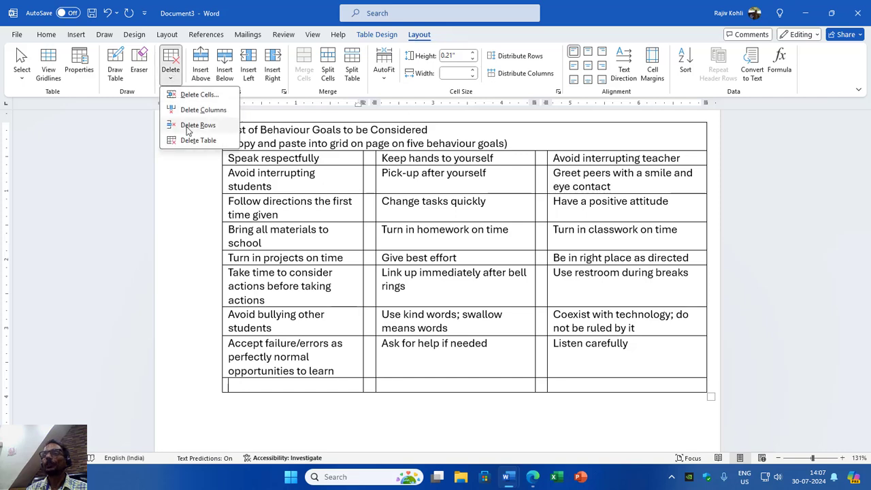
click(188, 125)
scroll(408, 212, up, 2)
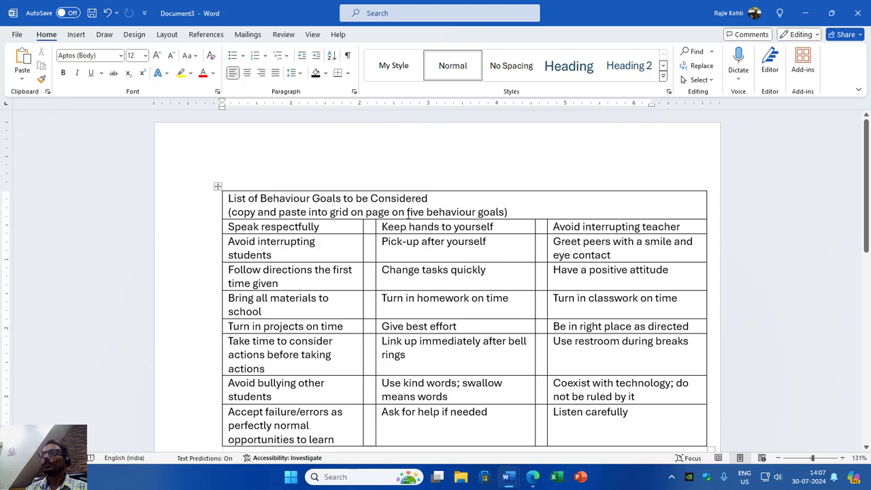
Shift the whole table toward the left edge of the page so it sits evenly across the page width.
click(252, 211)
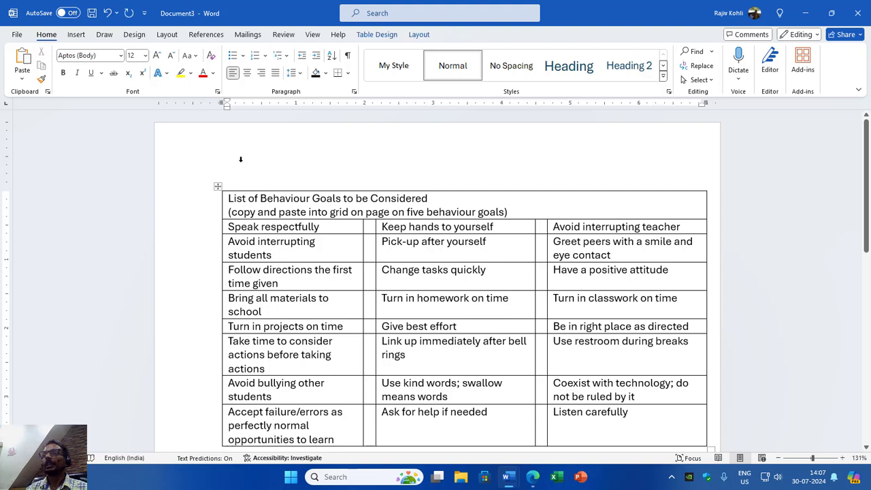
drag(222, 106, 195, 110)
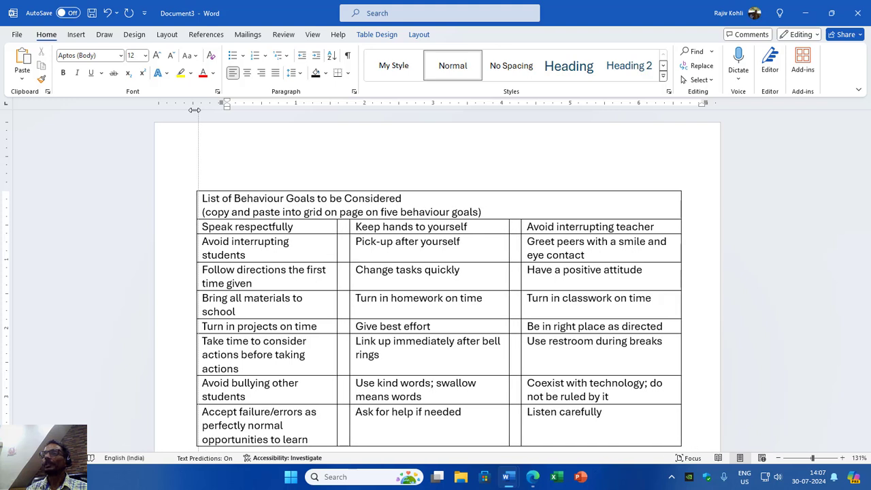
drag(195, 110, 195, 110)
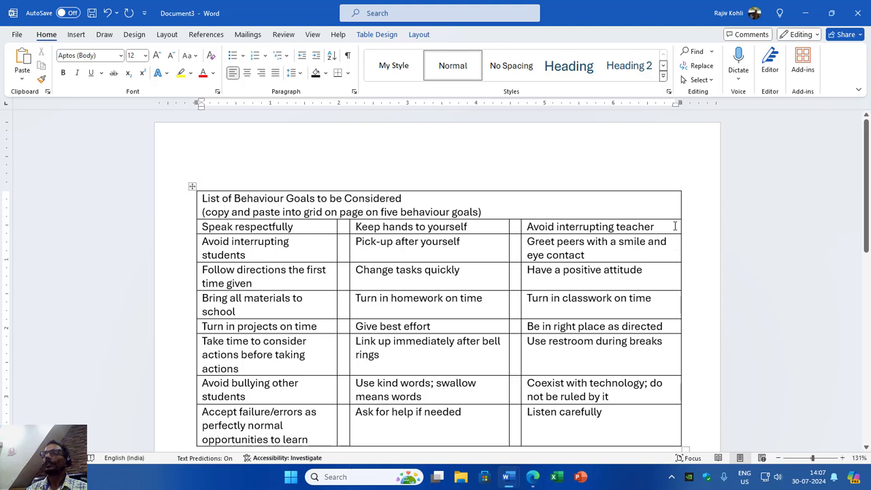
Select all eight goal rows below the heading and set their row height to 0.8".
scroll(552, 226, down, 1)
scroll(445, 211, up, 1)
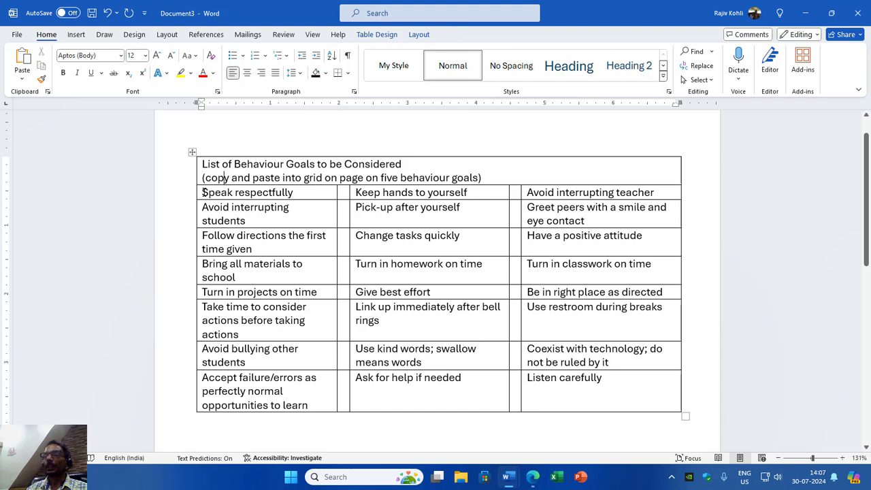
drag(202, 192, 651, 390)
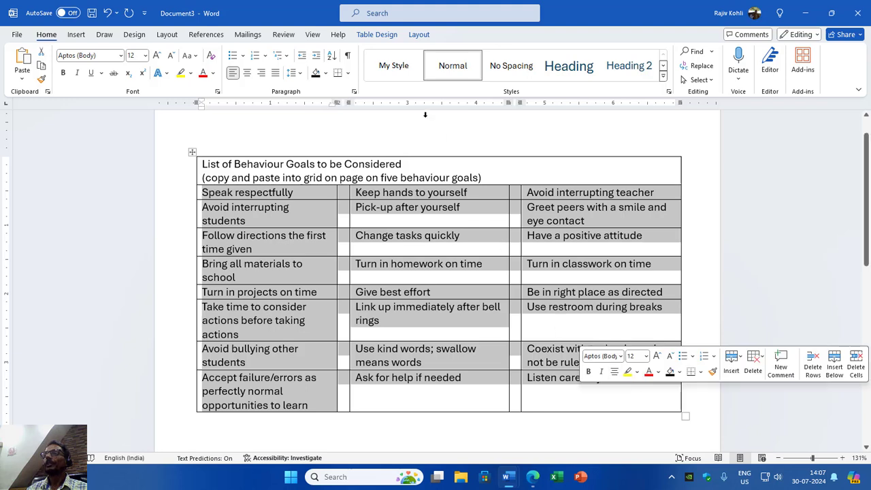
click(419, 35)
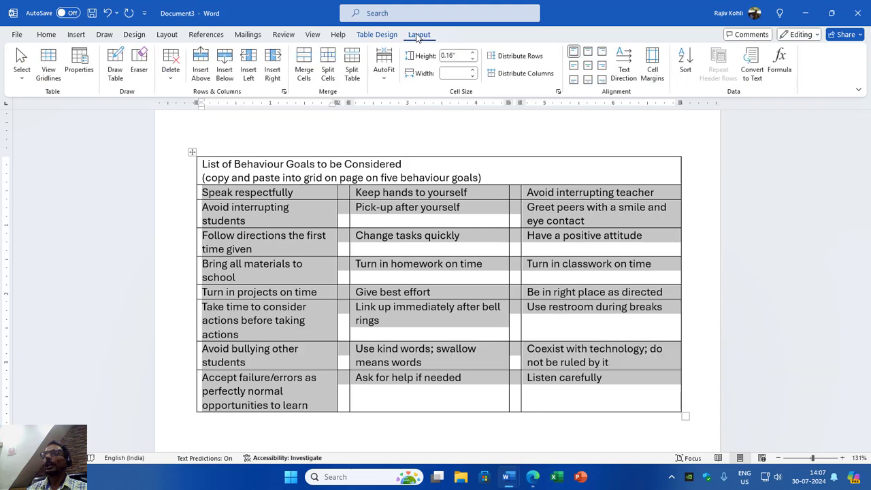
click(475, 53)
click(474, 53)
click(475, 53)
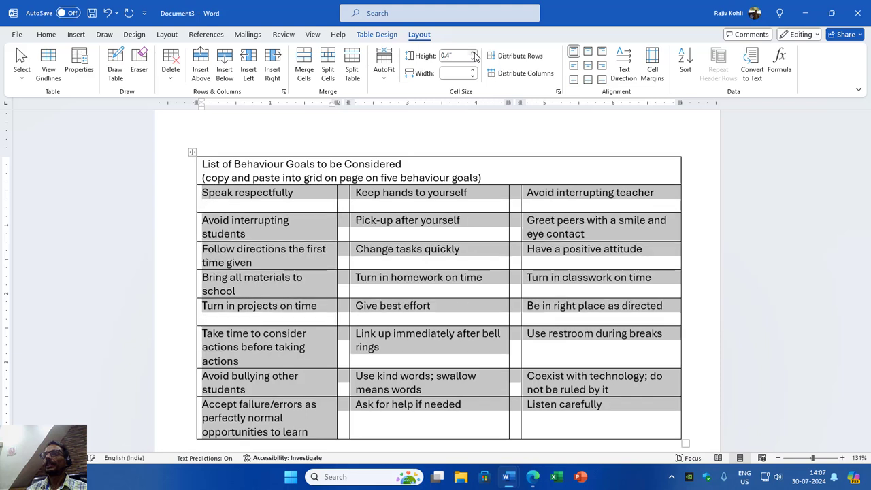
click(474, 53)
click(474, 53)
click(474, 53)
click(474, 53)
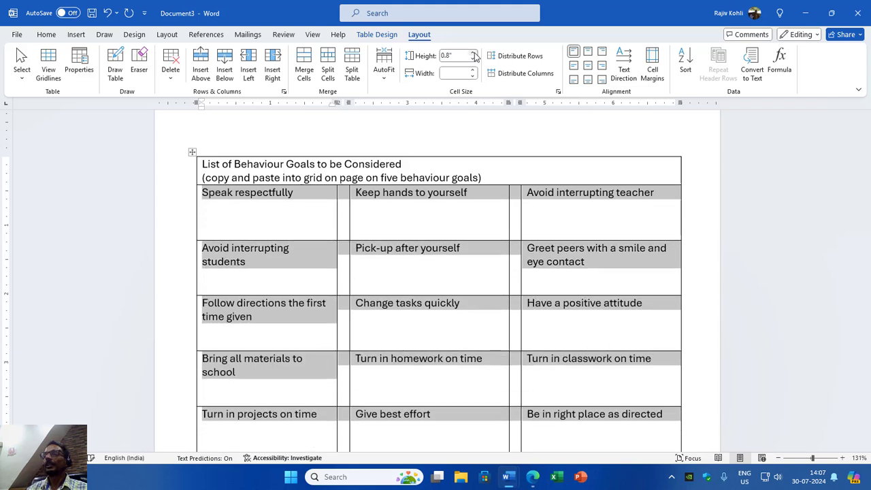
Increase the height of the eight goal rows to 1.1" so the table fills most of the page.
drag(813, 458, 800, 459)
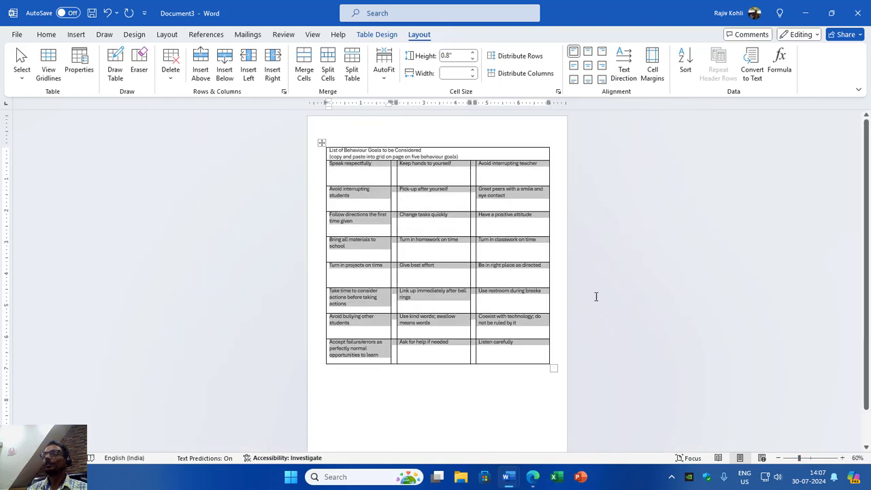
scroll(565, 252, down, 1)
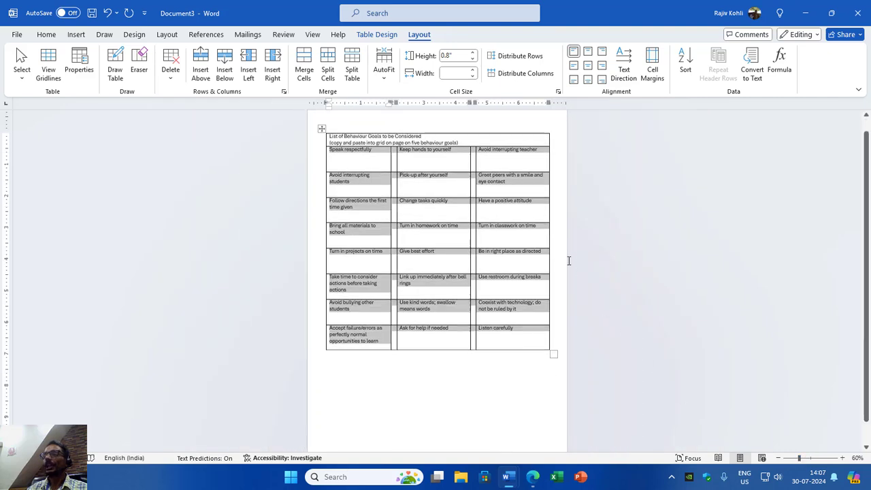
click(474, 53)
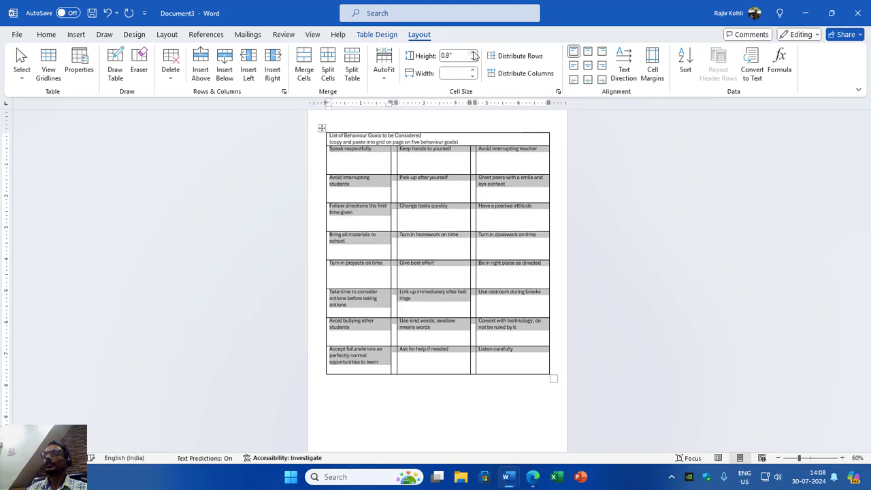
click(474, 53)
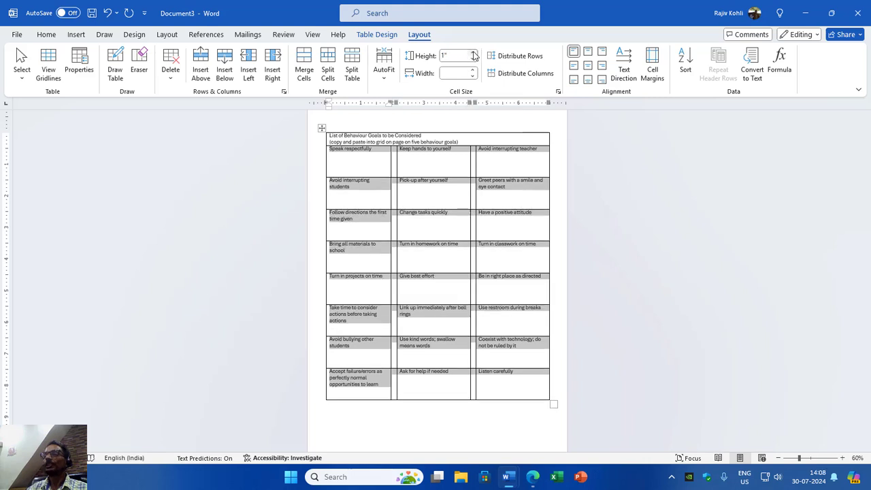
click(474, 53)
scroll(455, 237, down, 1)
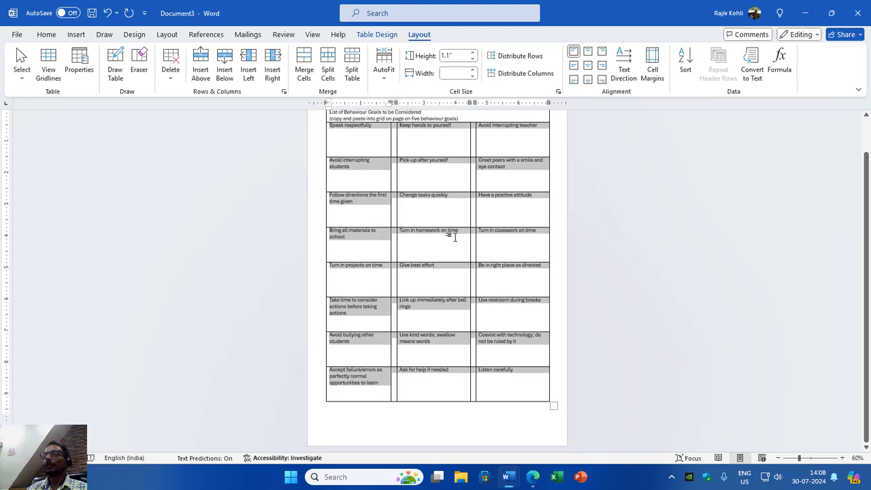
Centre the goal rows' text horizontally and vertically in their cells and make it bold.
scroll(455, 237, up, 1)
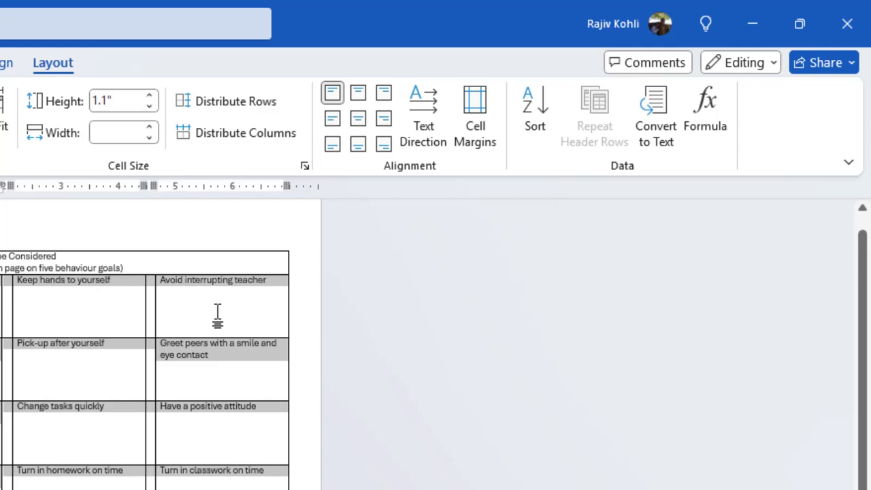
click(358, 119)
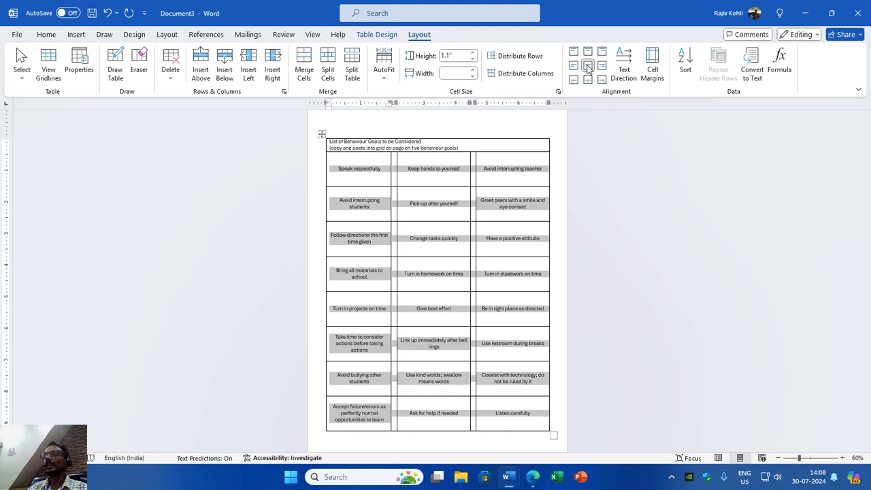
click(39, 40)
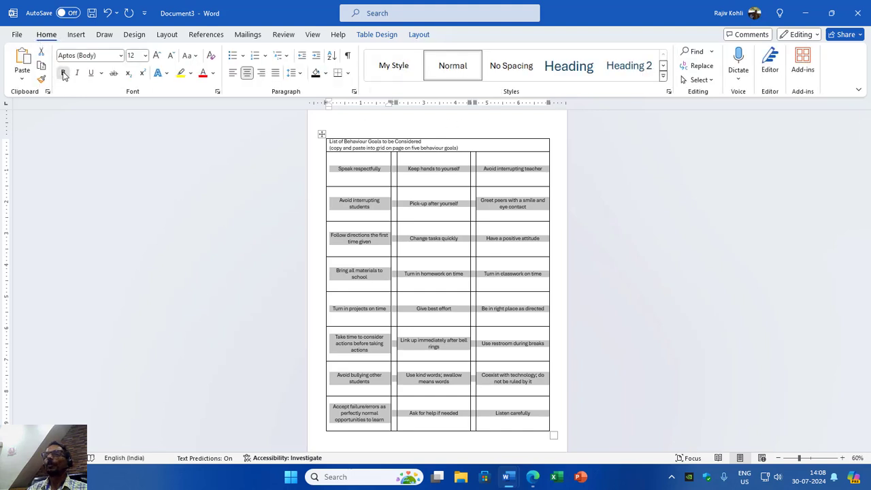
click(63, 73)
Centre both heading lines, make them bold and set their font size to 14.
ctrl+scroll(542, 236, up, 2)
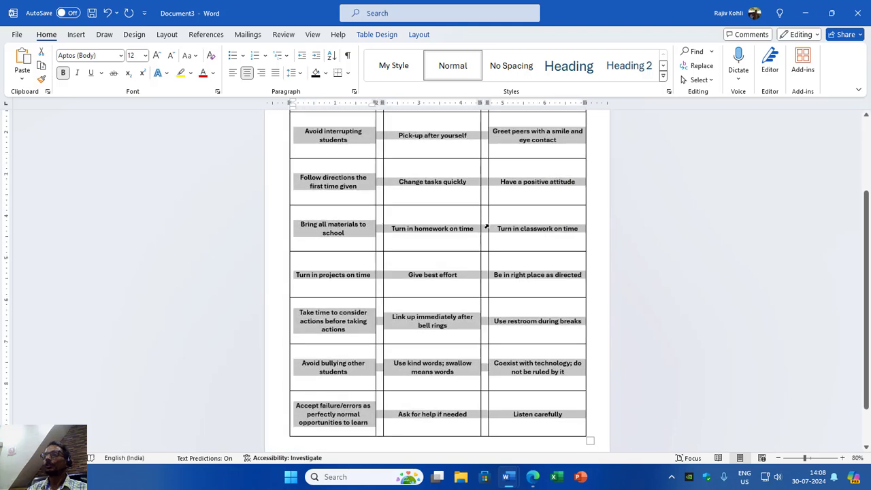
ctrl+scroll(487, 226, down, 3)
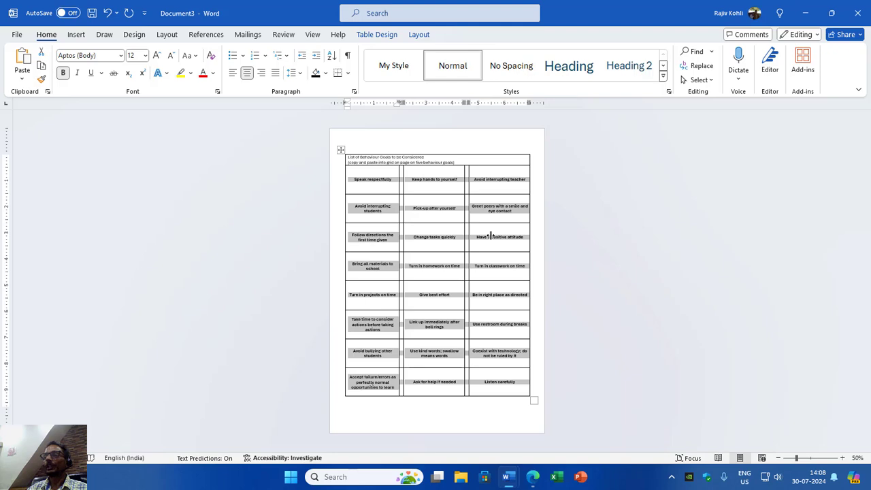
ctrl+scroll(490, 236, up, 4)
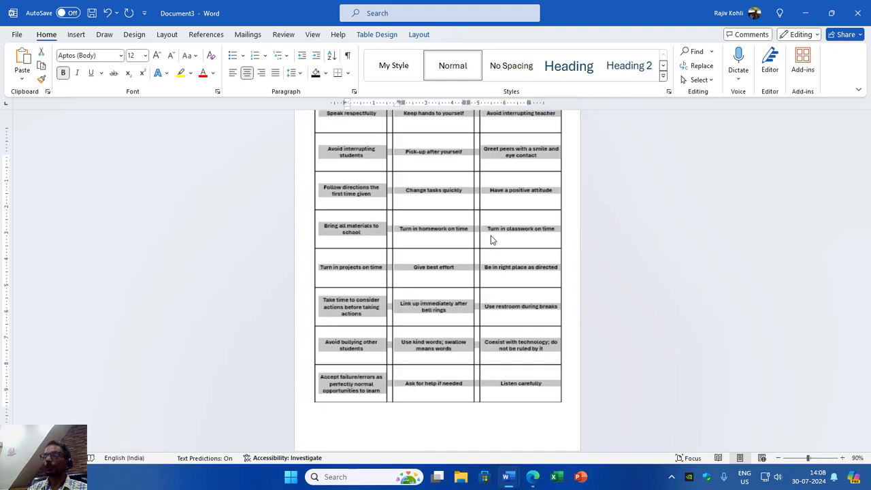
ctrl+scroll(492, 236, down, 4)
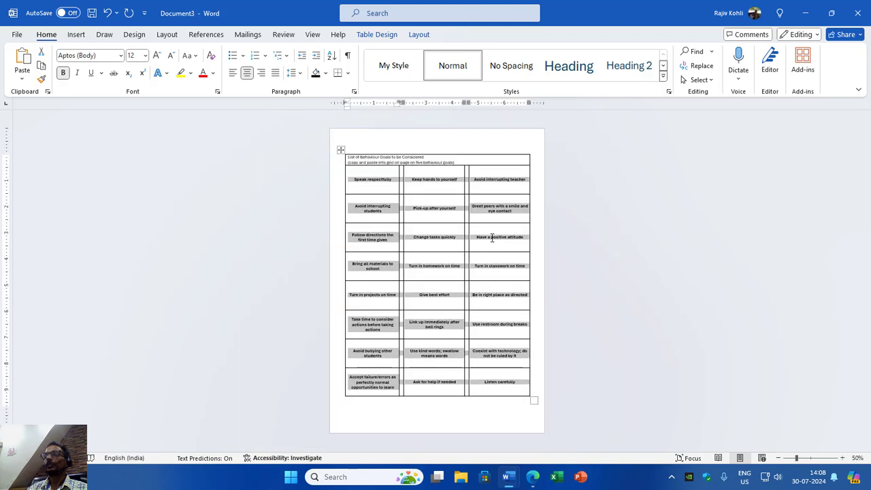
ctrl+scroll(410, 195, up, 4)
scroll(409, 195, up, 5)
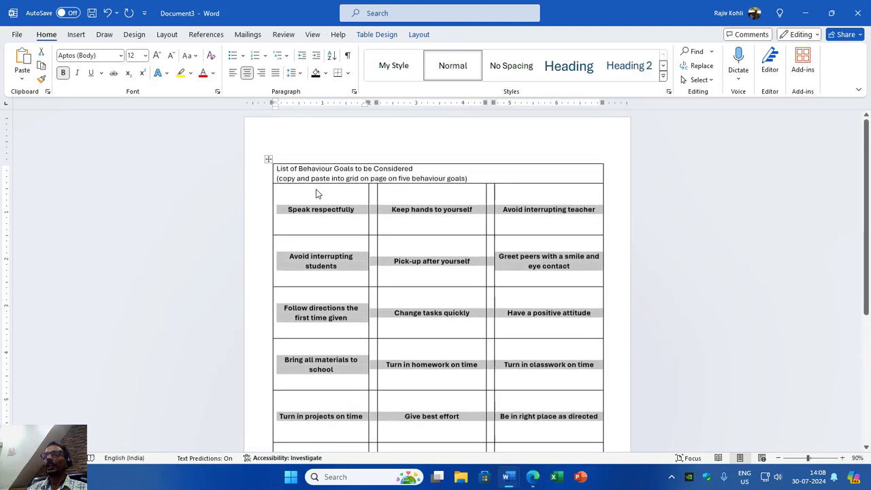
drag(277, 170, 477, 181)
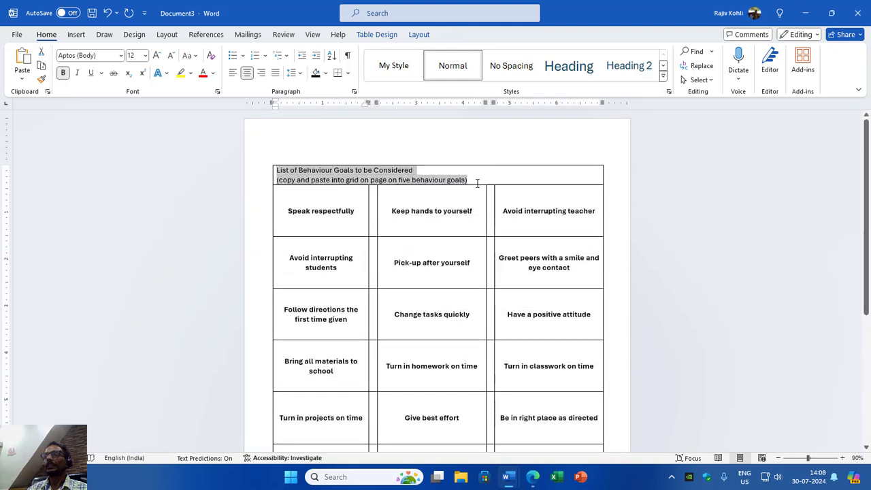
click(248, 73)
click(63, 72)
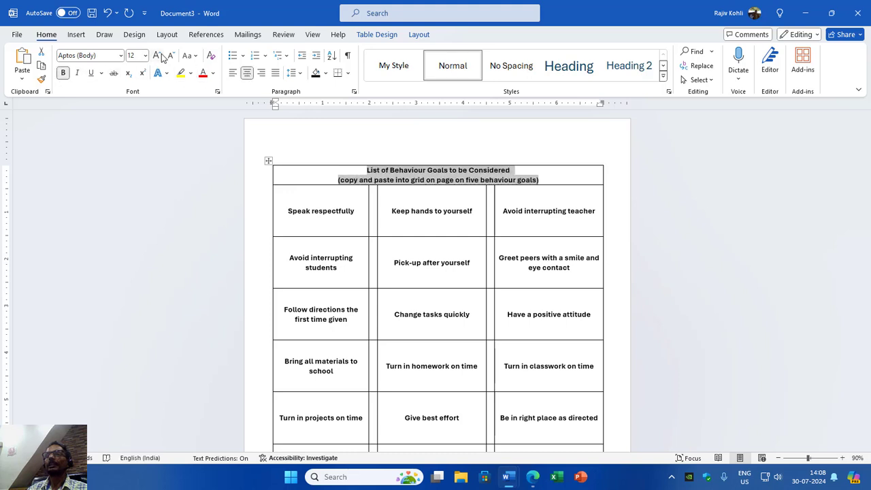
click(162, 57)
Set the font size of the heading line "List of Behaviour Goals to be Considered" to 22.
click(354, 172)
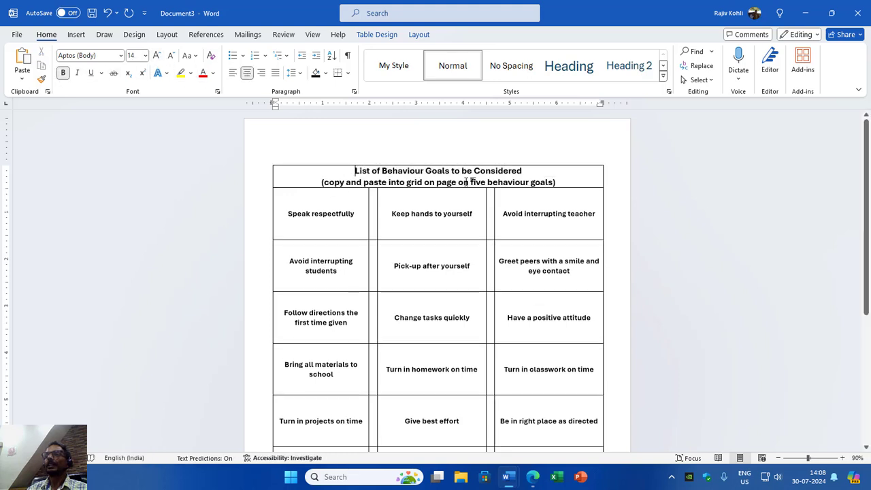
drag(354, 171, 536, 171)
click(157, 55)
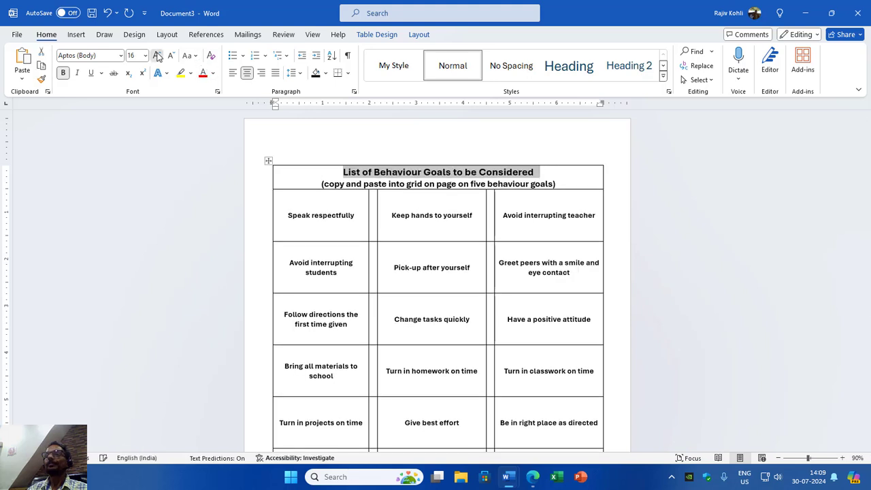
click(157, 55)
click(157, 56)
click(157, 55)
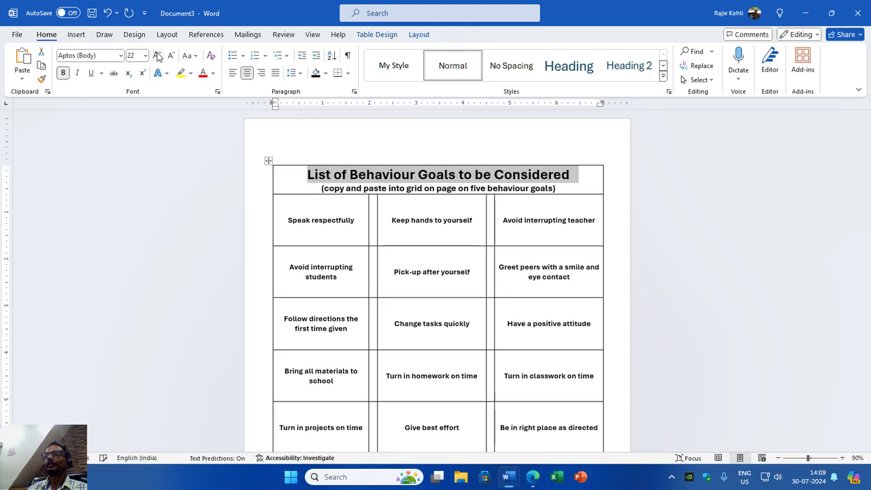
click(307, 181)
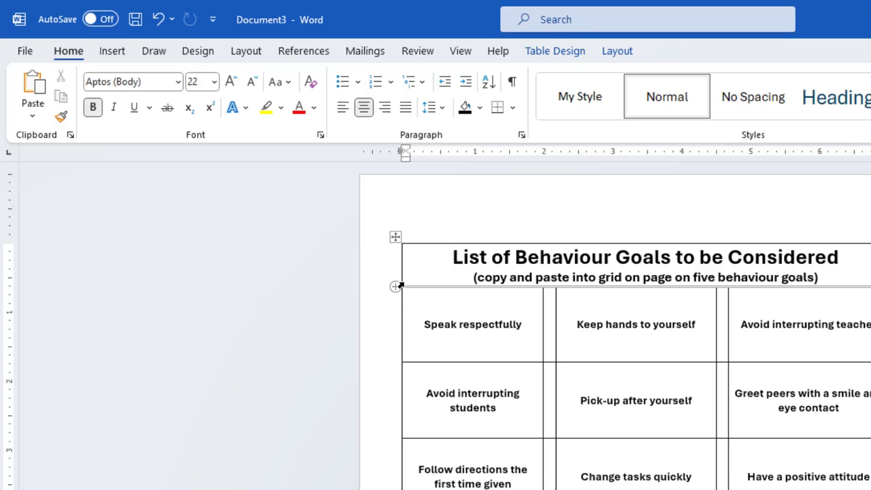
Shade the whole heading row of the table black.
click(399, 286)
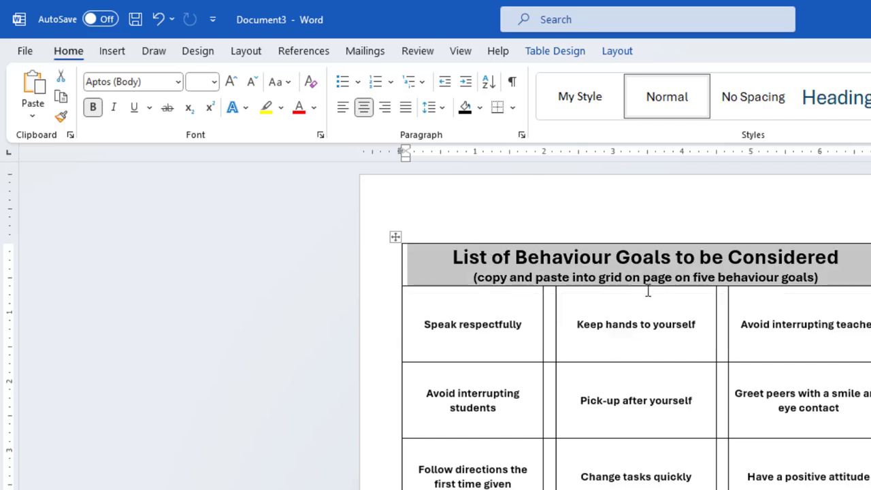
click(401, 355)
click(436, 260)
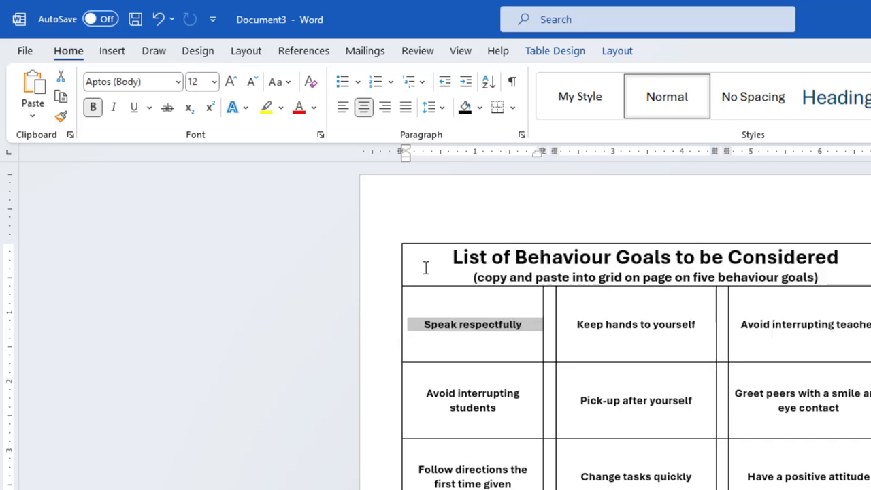
click(397, 285)
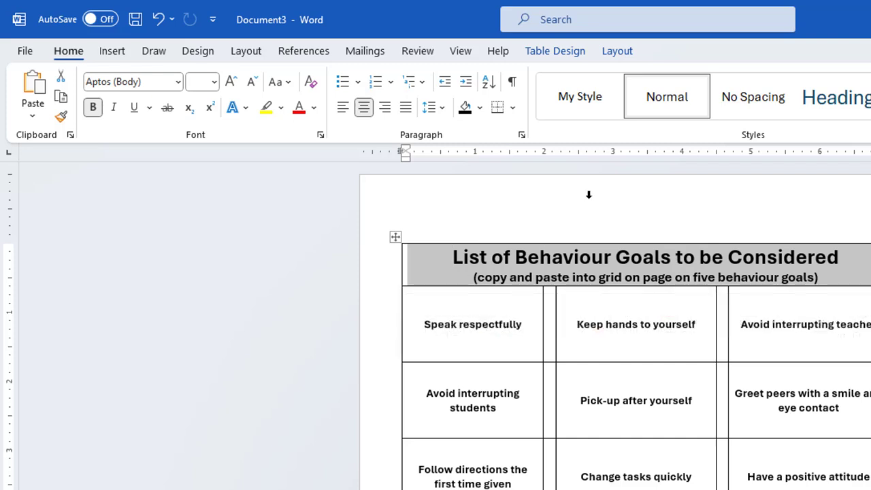
click(554, 52)
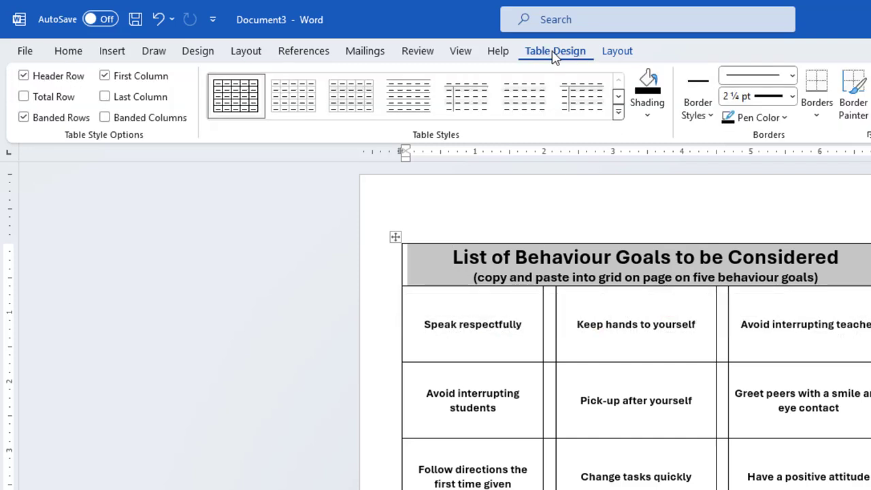
click(647, 116)
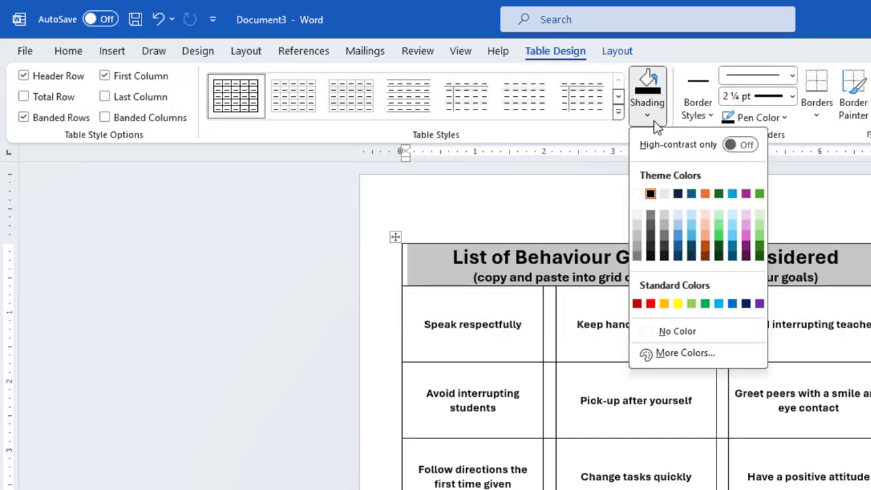
click(650, 194)
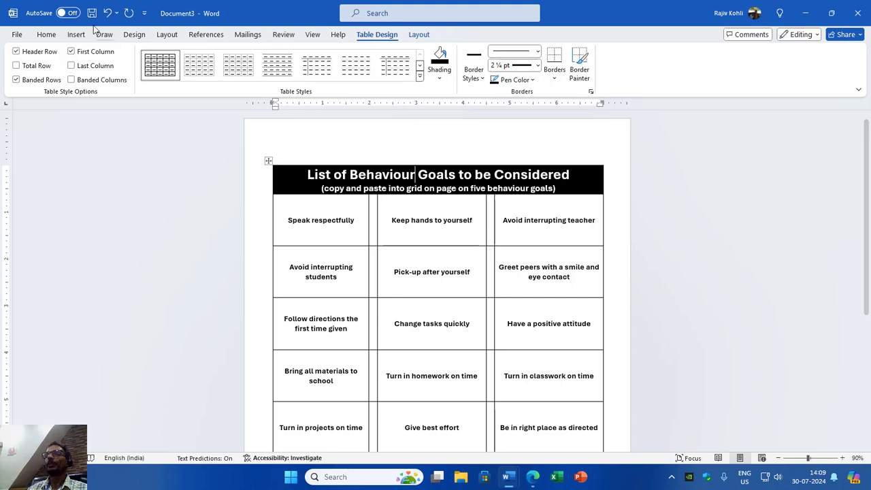
Set the font colour at the heading line "List of Behaviour Goals to be Considered" to Automatic.
click(58, 34)
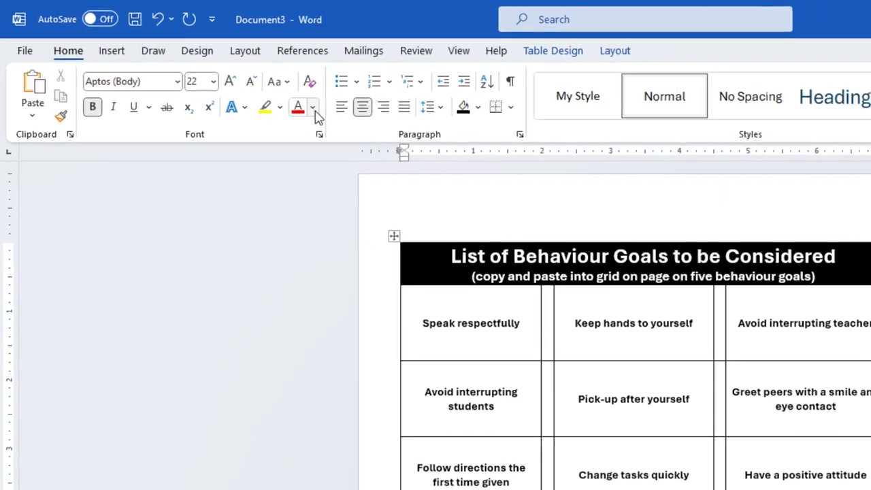
click(313, 109)
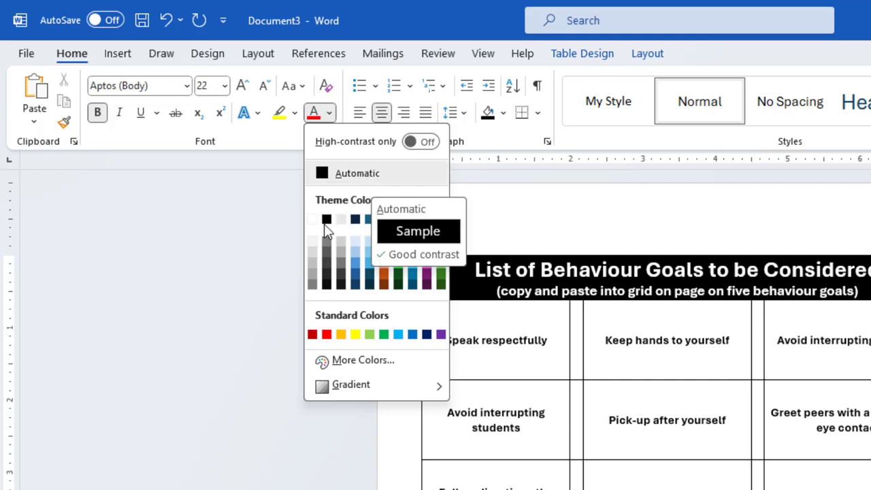
click(554, 345)
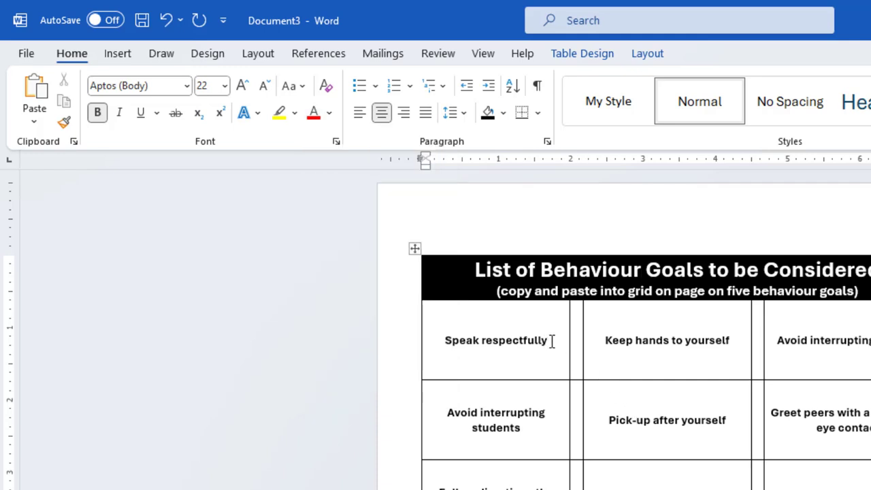
click(552, 341)
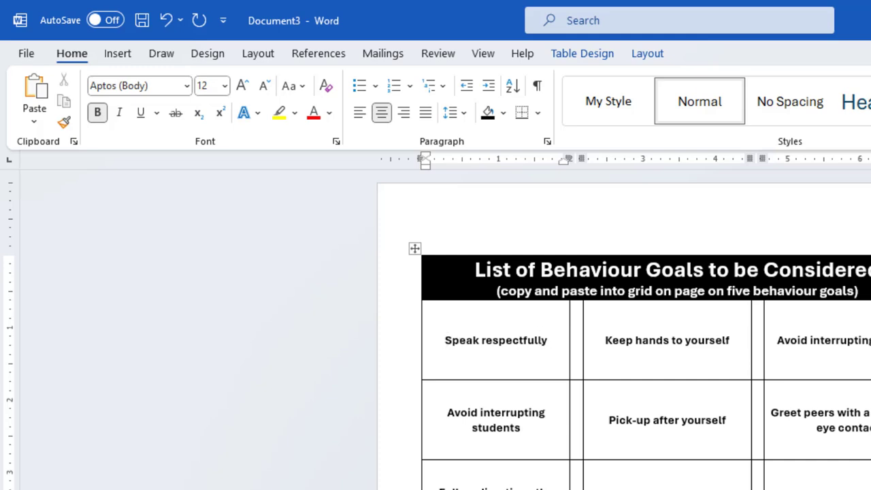
click(494, 270)
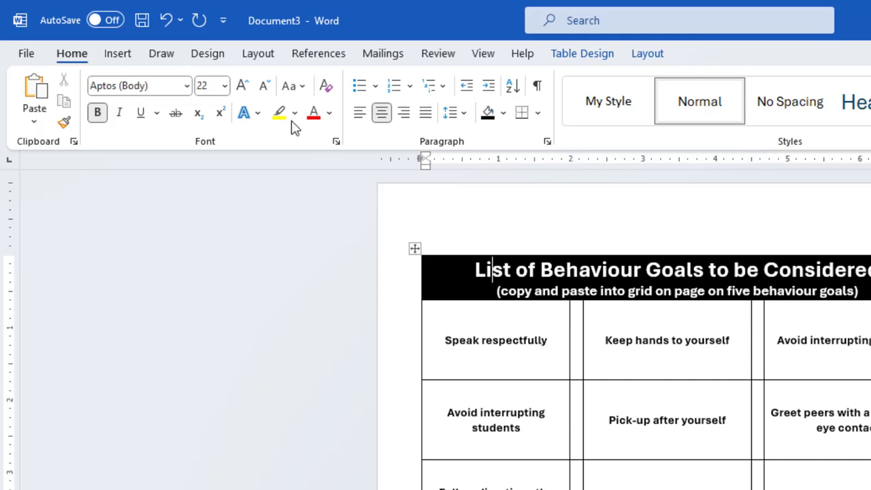
click(330, 114)
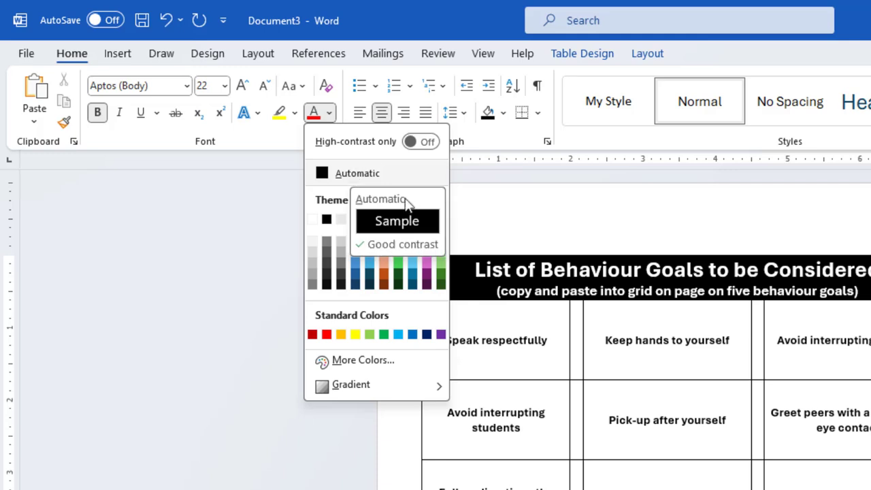
click(353, 174)
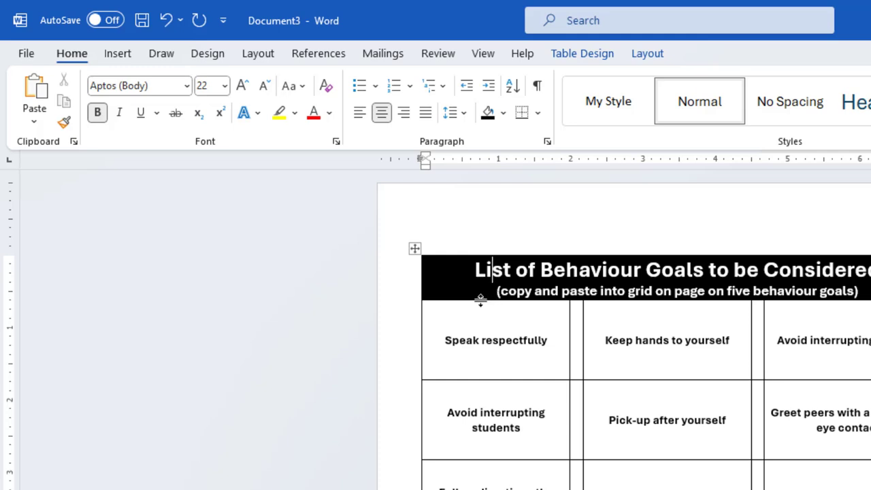
Increase the heading row's height to 1.1" and centre its two lines horizontally and vertically in the cell.
drag(481, 299, 481, 321)
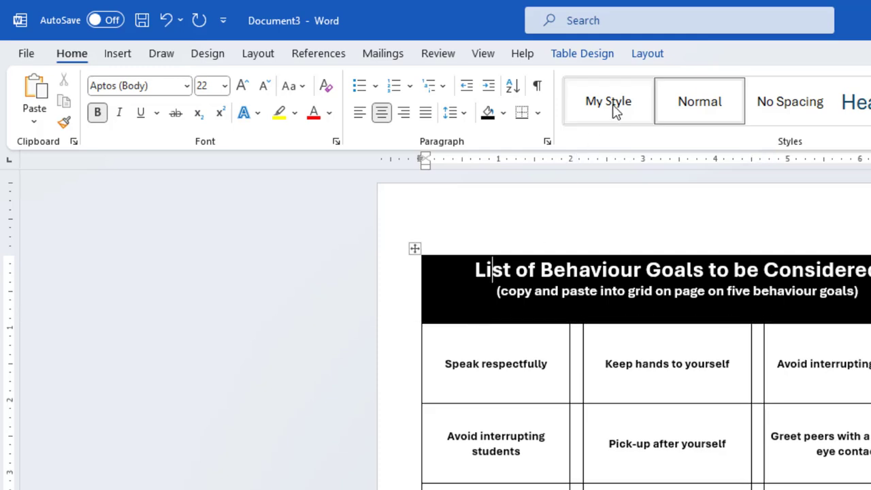
click(647, 54)
click(731, 82)
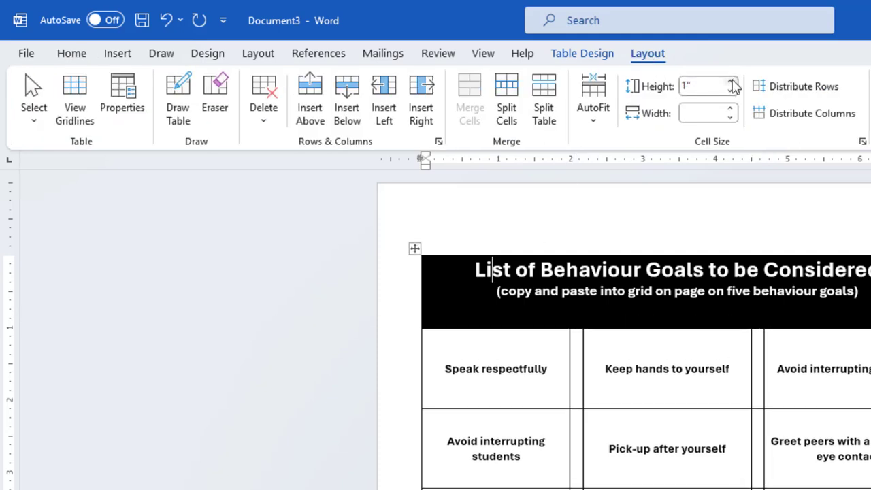
click(731, 83)
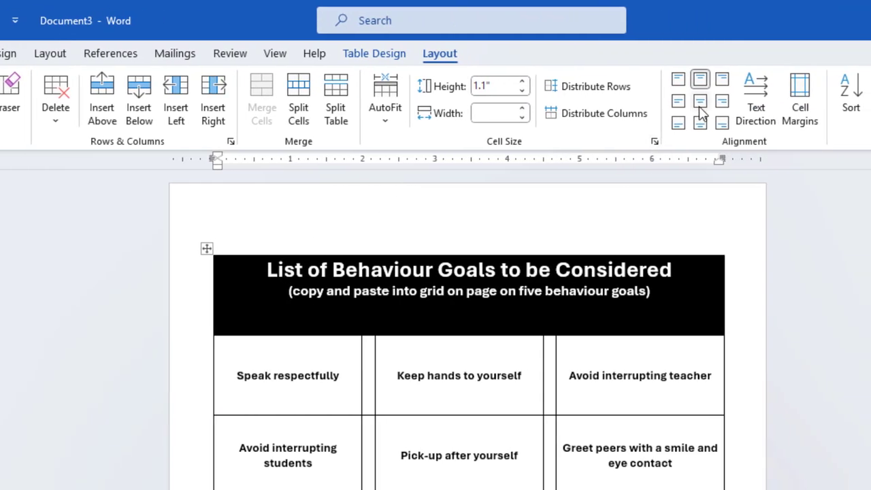
click(701, 104)
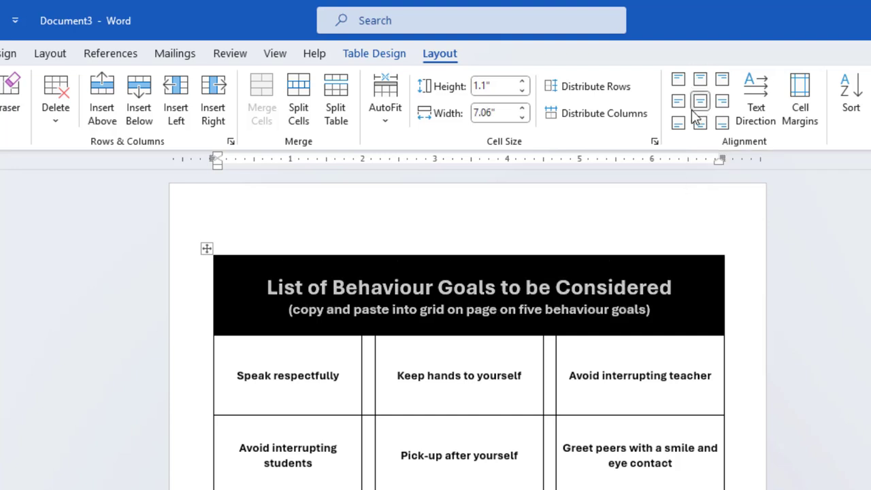
Set a custom top page margin of 0.5" in the page setup for the whole document.
scroll(460, 302, down, 7)
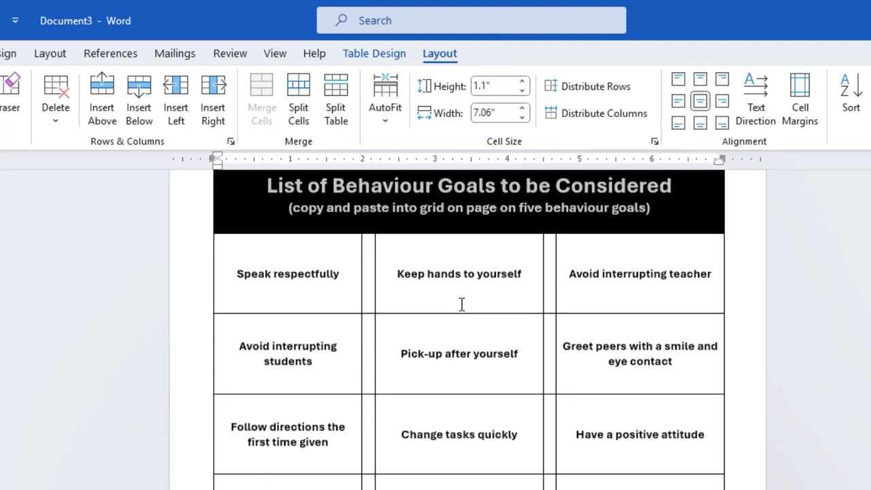
scroll(465, 313, down, 3)
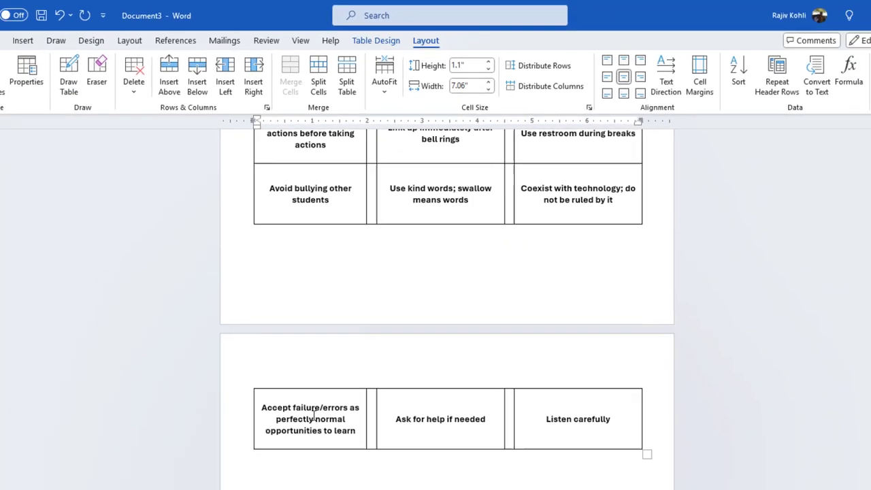
scroll(313, 413, up, 3)
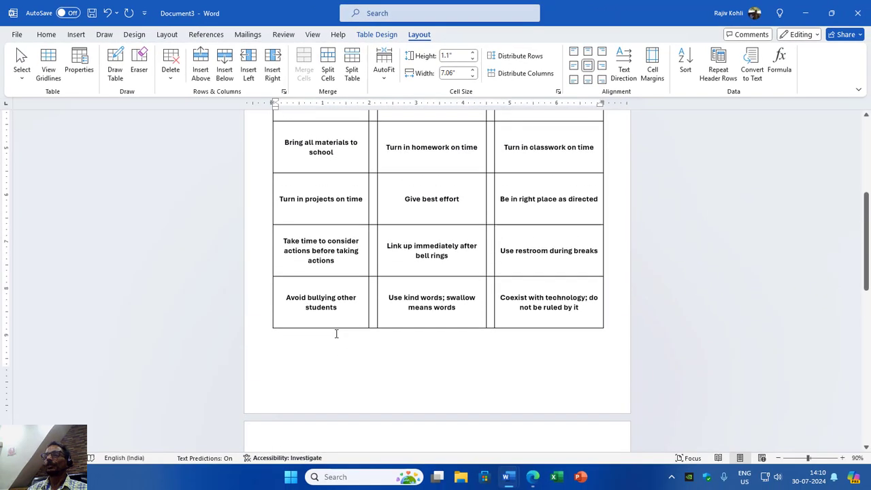
scroll(335, 334, up, 6)
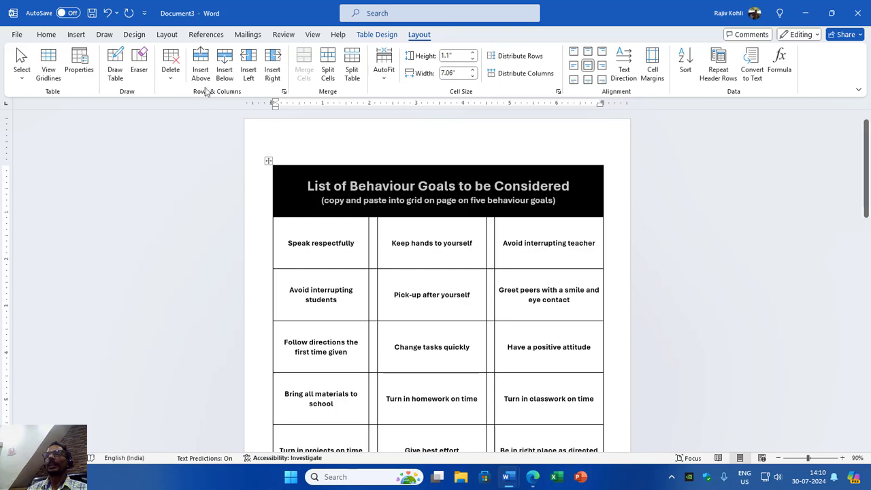
click(167, 36)
scroll(416, 254, down, 10)
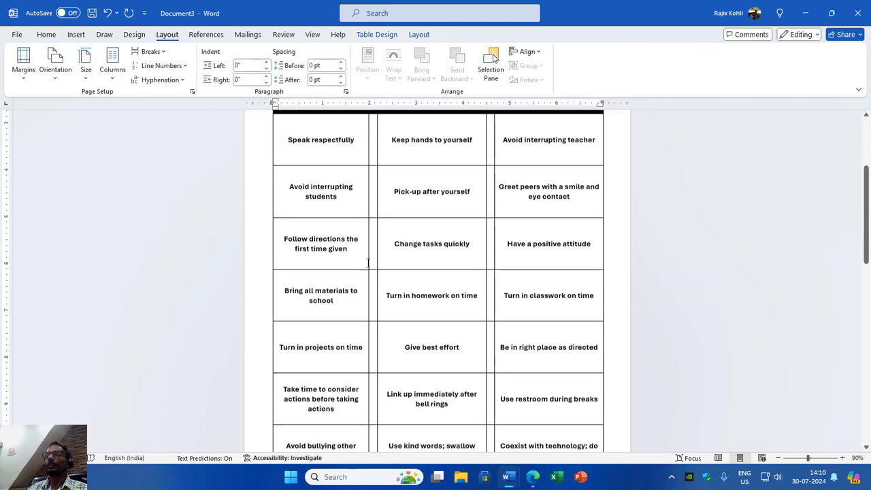
scroll(401, 293, down, 1)
scroll(352, 256, up, 4)
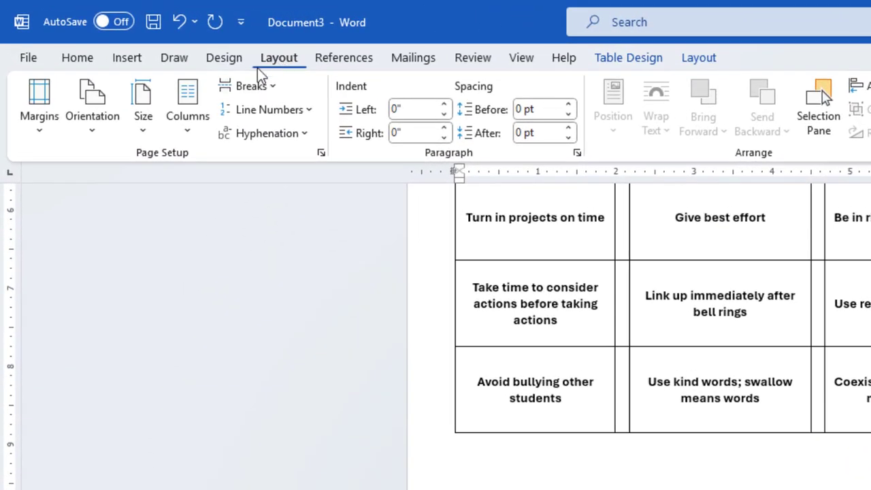
click(34, 87)
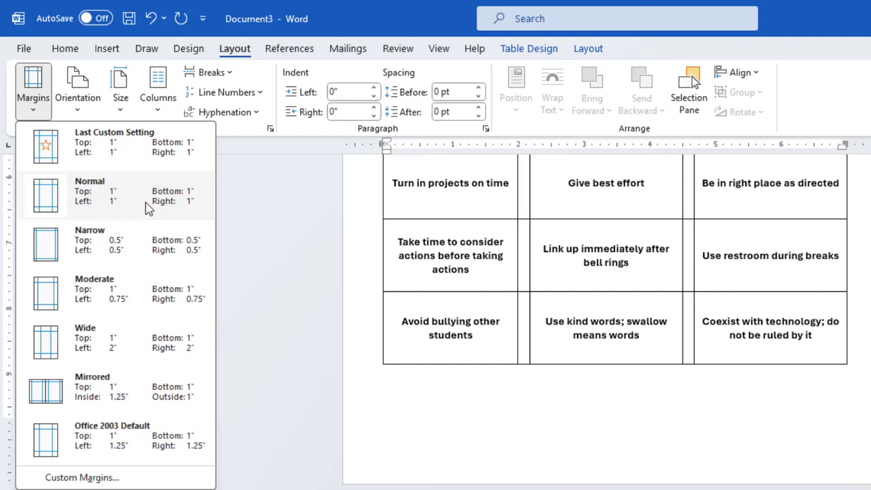
click(106, 479)
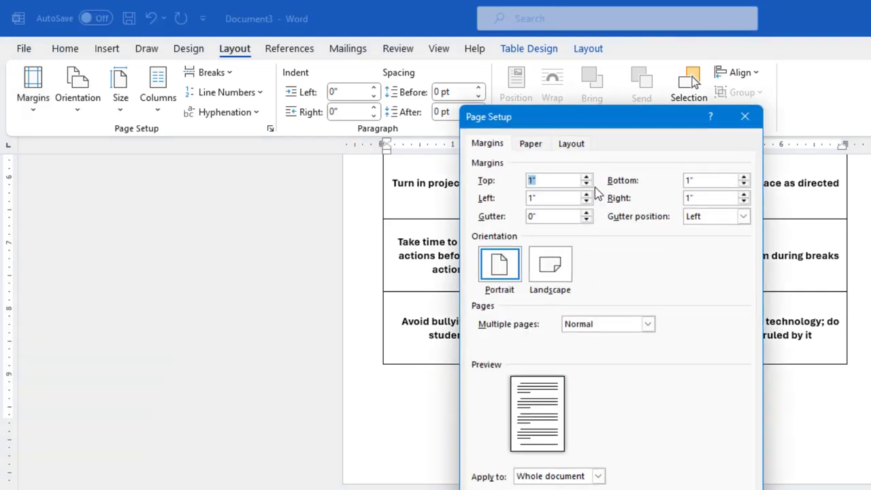
click(587, 184)
click(586, 184)
click(586, 184)
click(586, 184)
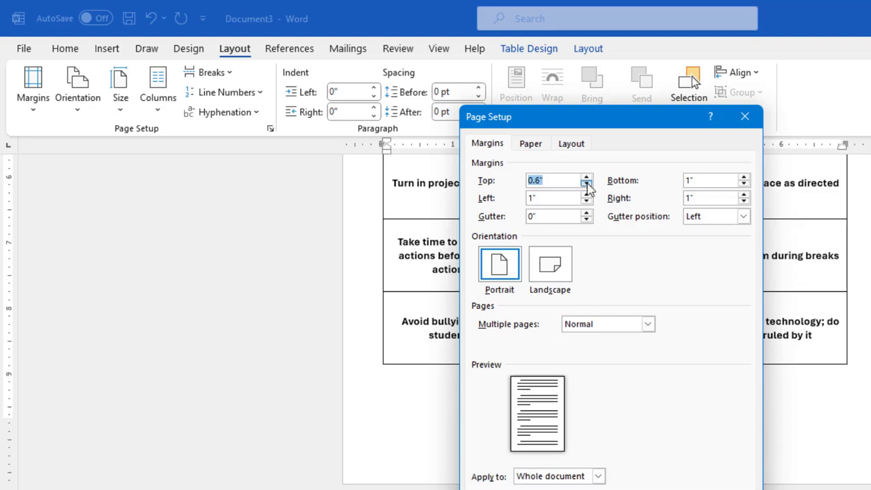
click(586, 183)
Set the bottom page margin to 0.5" and apply the new margins to the whole document.
click(744, 184)
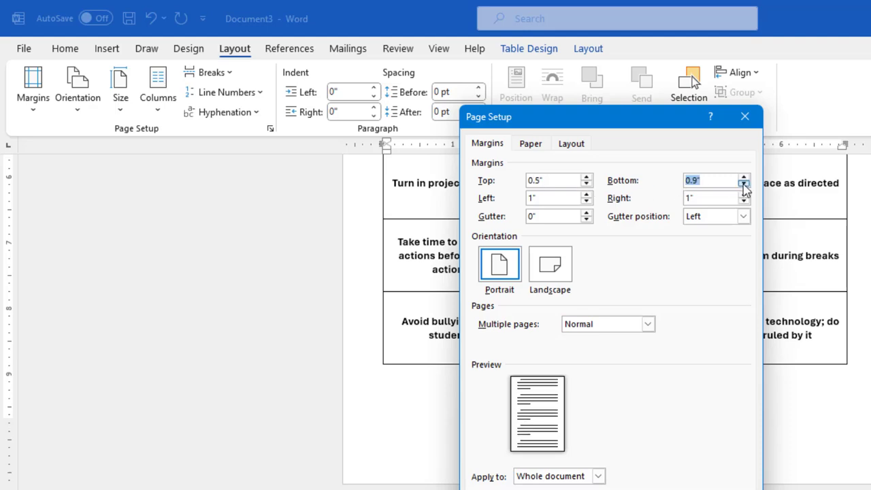
click(744, 183)
click(744, 183)
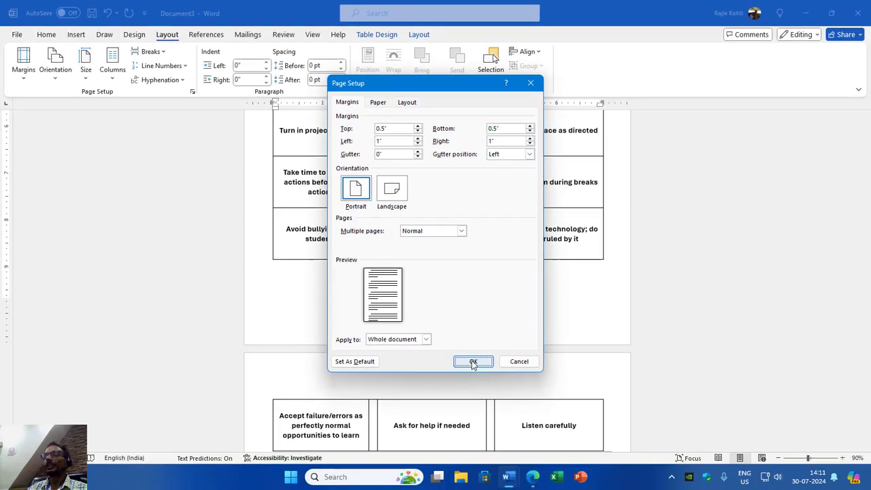
click(473, 361)
Examine the table from the heading to the last goal row to check how it fits on the page.
scroll(443, 253, up, 2)
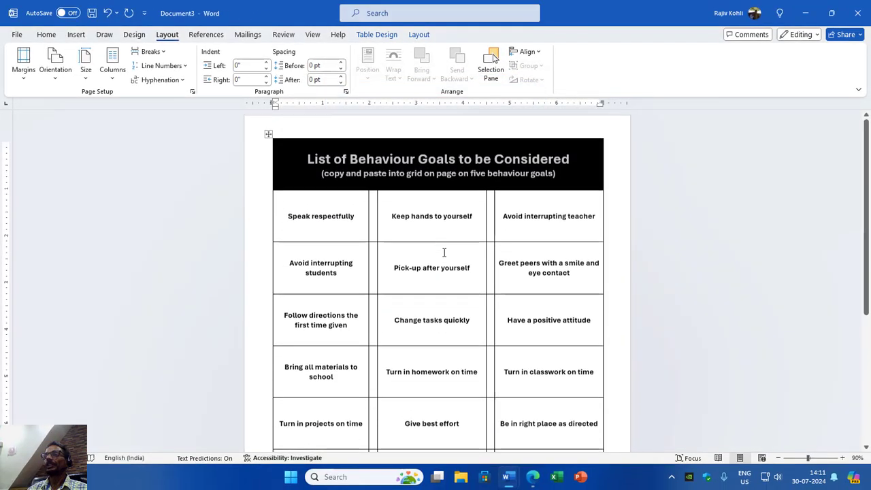
scroll(443, 253, down, 5)
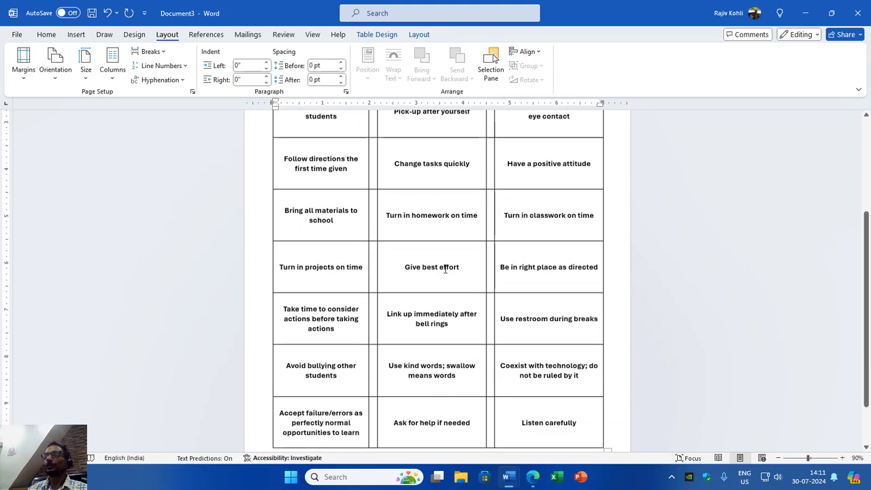
scroll(446, 270, down, 2)
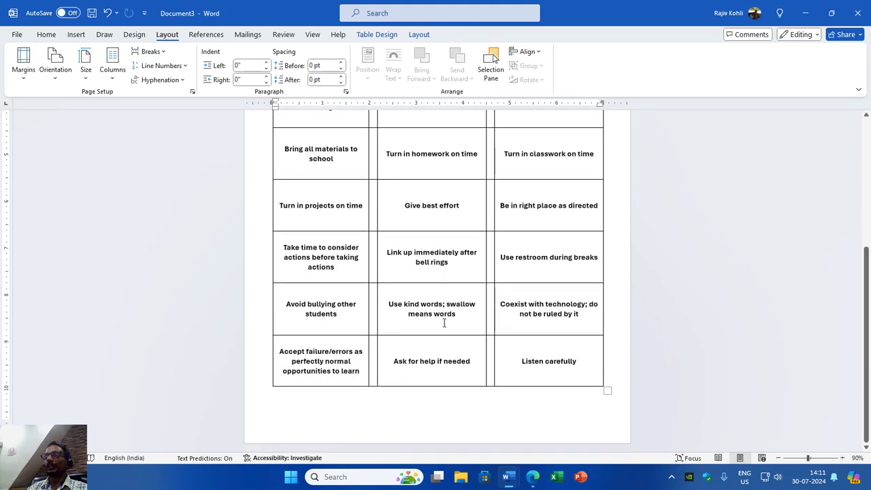
scroll(449, 320, up, 7)
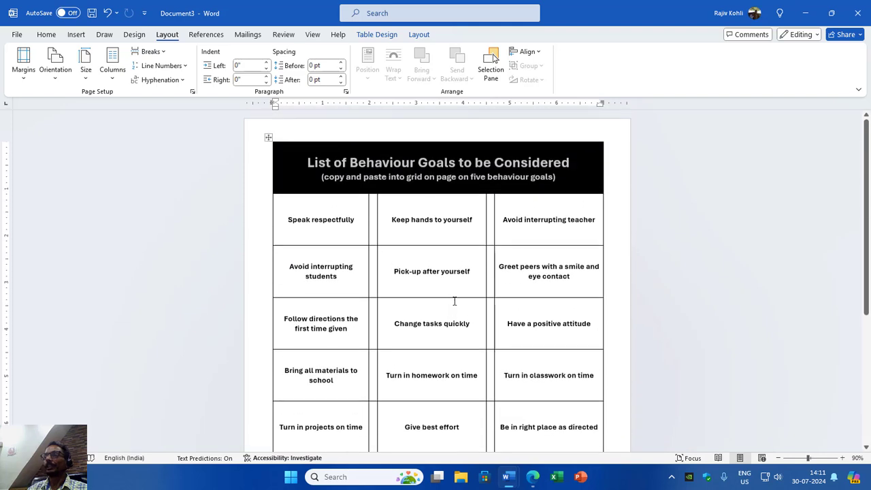
scroll(455, 301, down, 6)
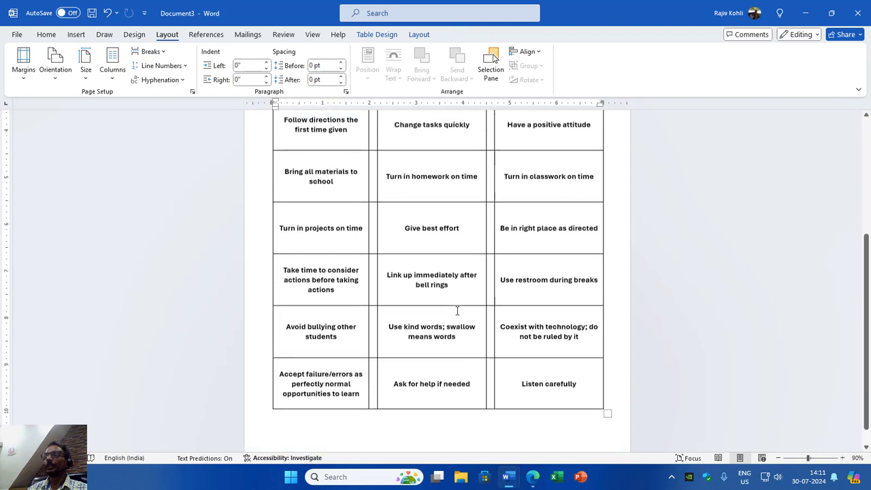
scroll(457, 310, up, 6)
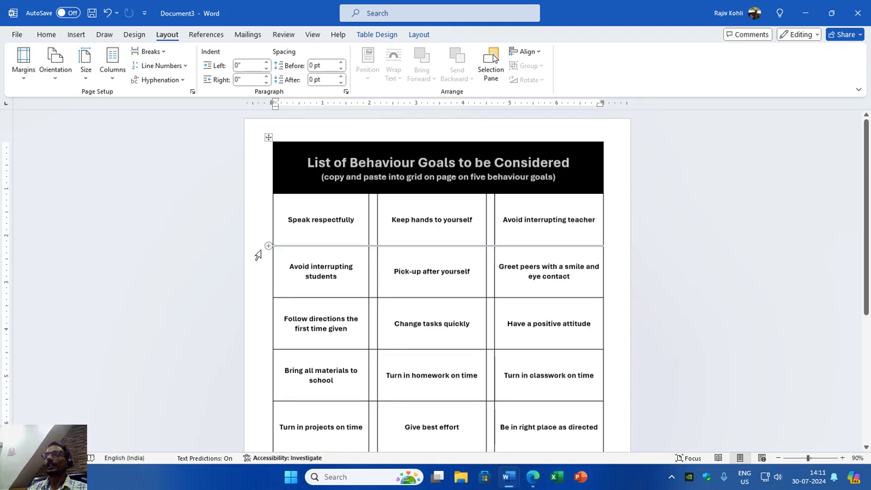
scroll(479, 325, down, 7)
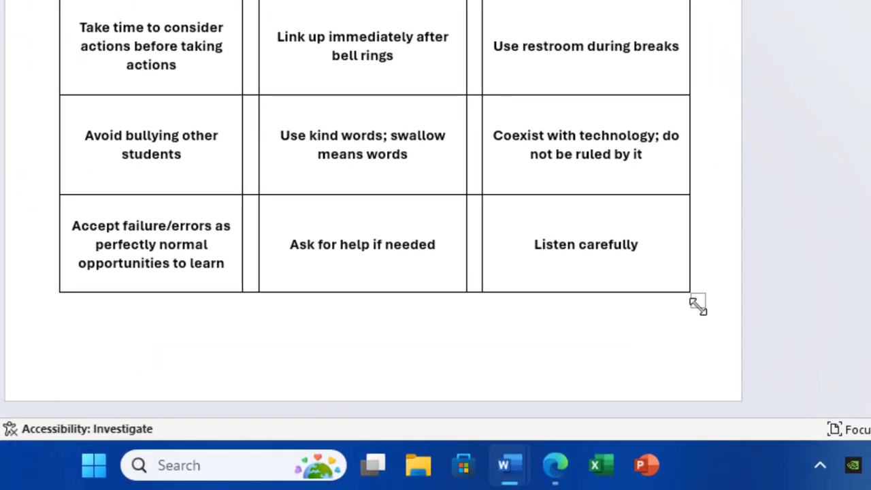
Stretch the whole table downward to a row height of about 1.15" and check its fit on the page.
drag(697, 305, 694, 334)
scroll(669, 258, down, 5)
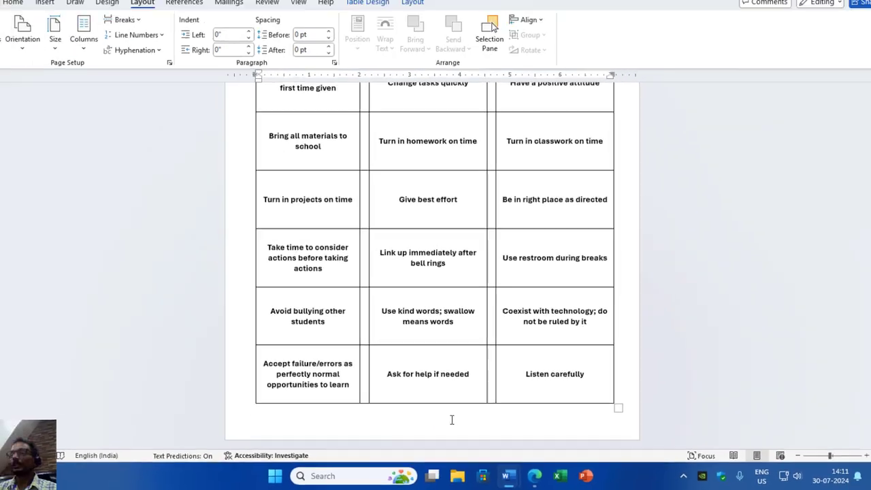
scroll(433, 377, up, 6)
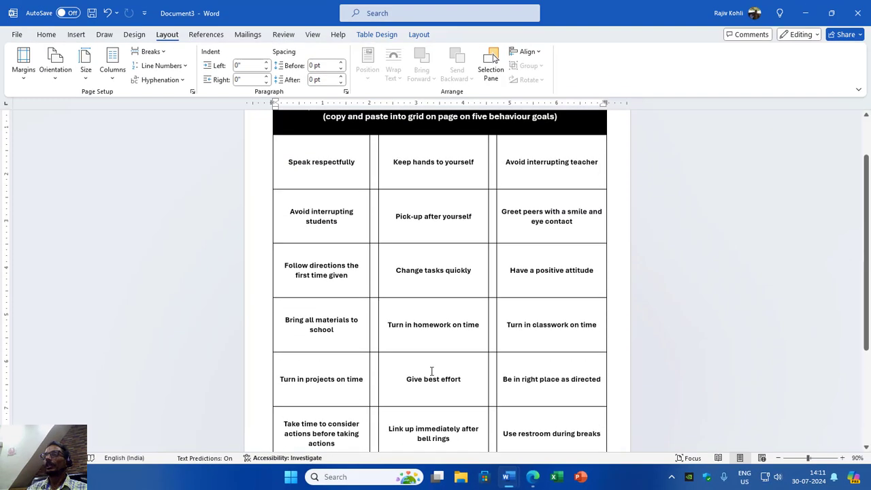
scroll(433, 373, down, 6)
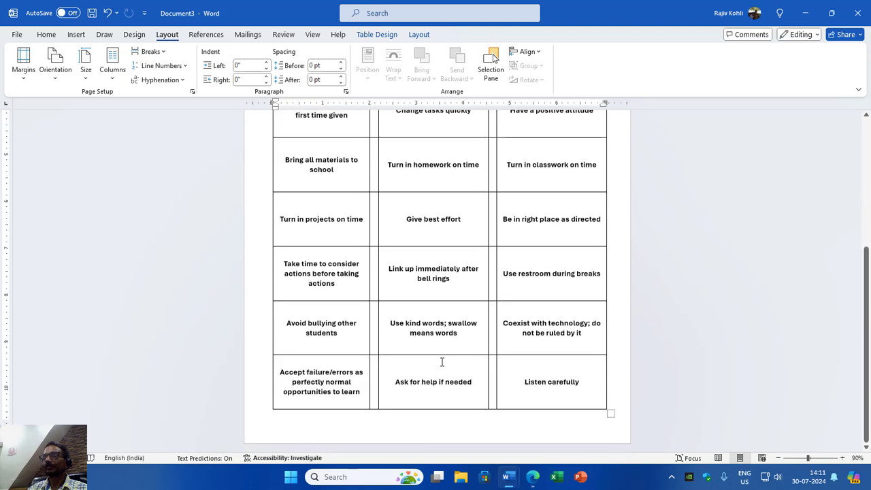
scroll(442, 362, up, 6)
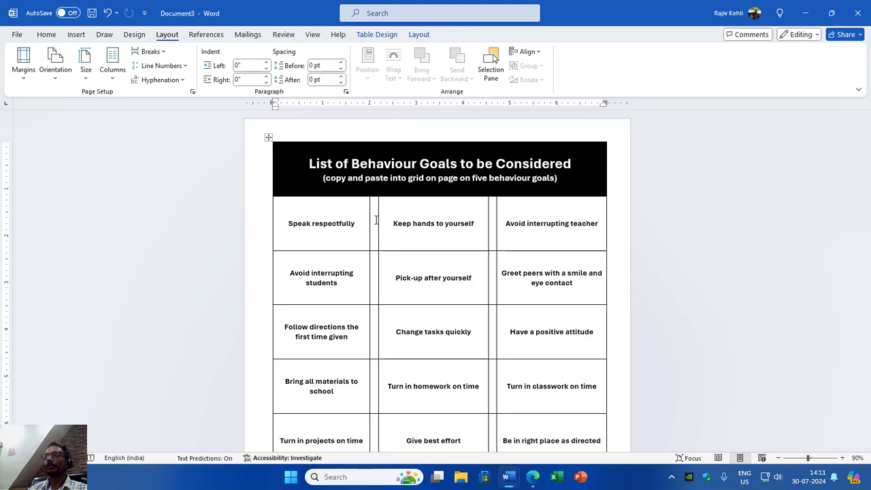
Remove the left, right and inside horizontal borders from all goal-row cells of the first narrow spacer column.
scroll(373, 204, down, 1)
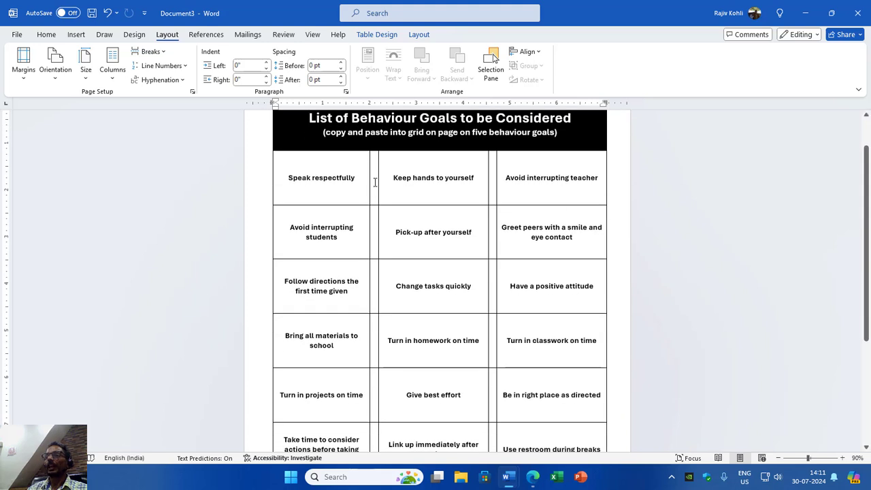
drag(374, 203, 376, 262)
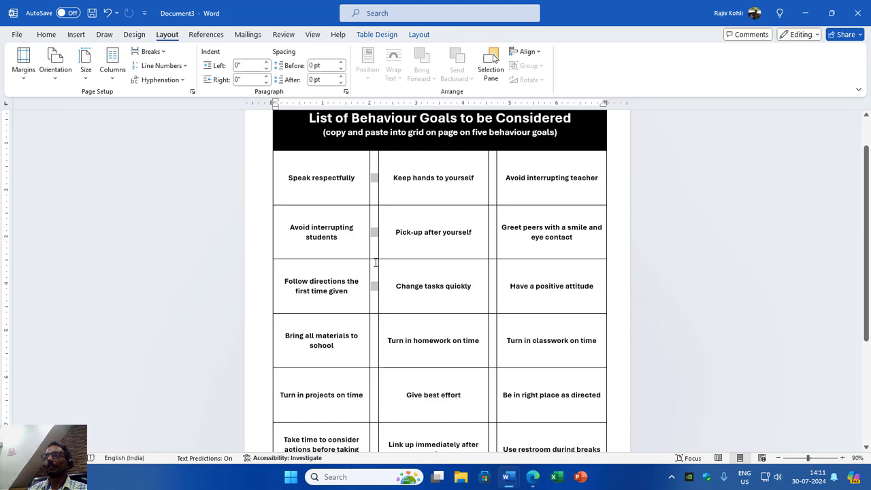
drag(375, 289, 374, 395)
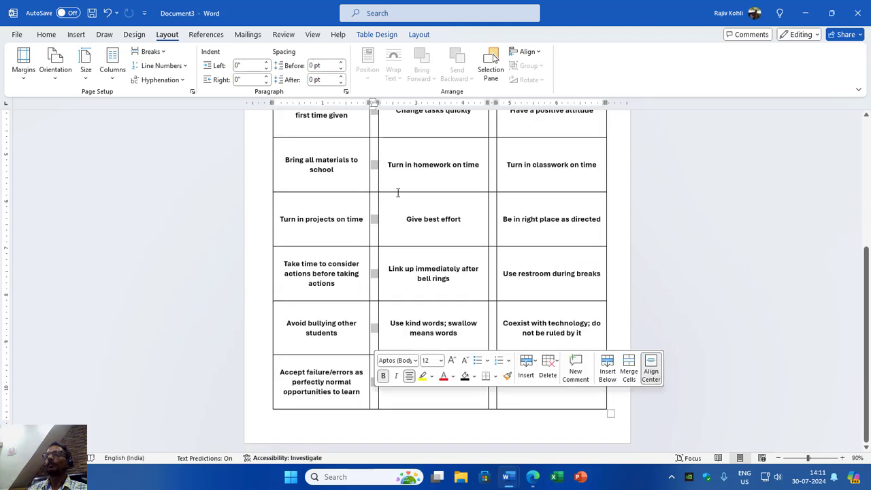
click(419, 34)
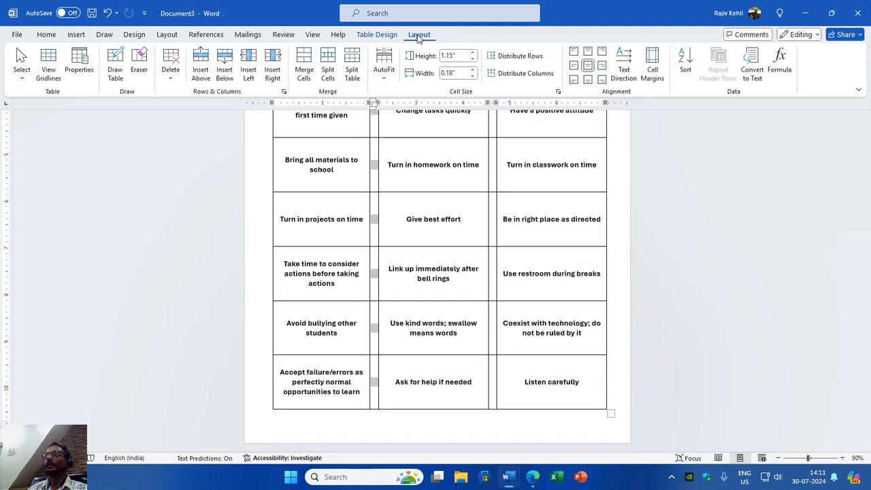
click(378, 35)
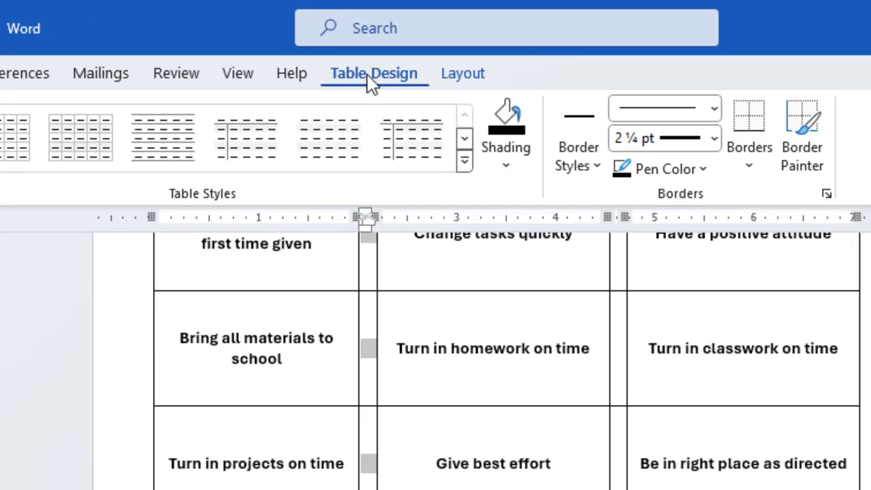
click(748, 165)
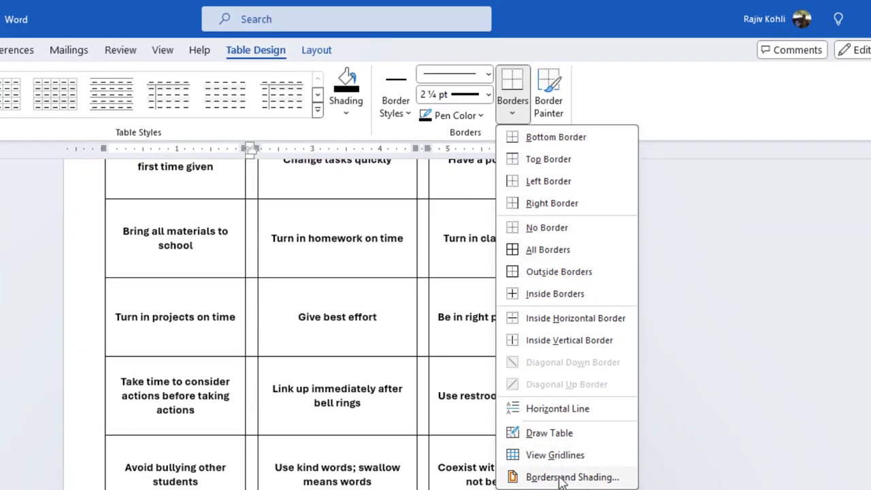
click(559, 474)
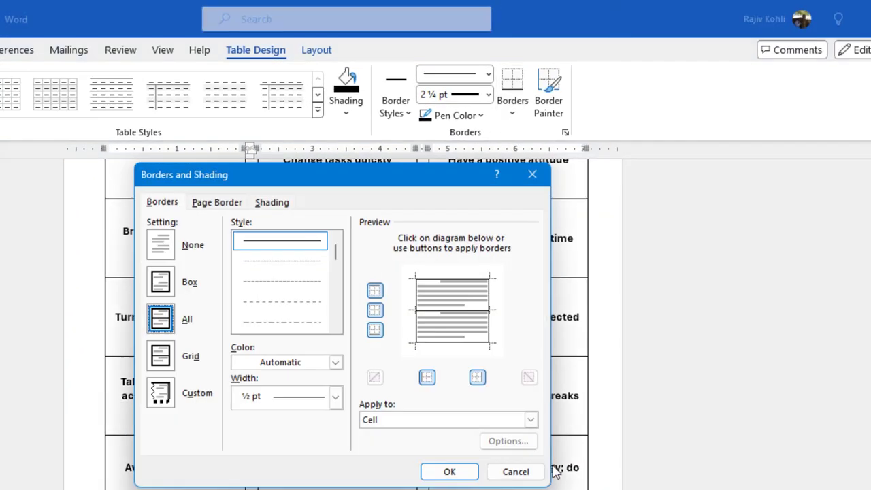
click(420, 329)
click(487, 328)
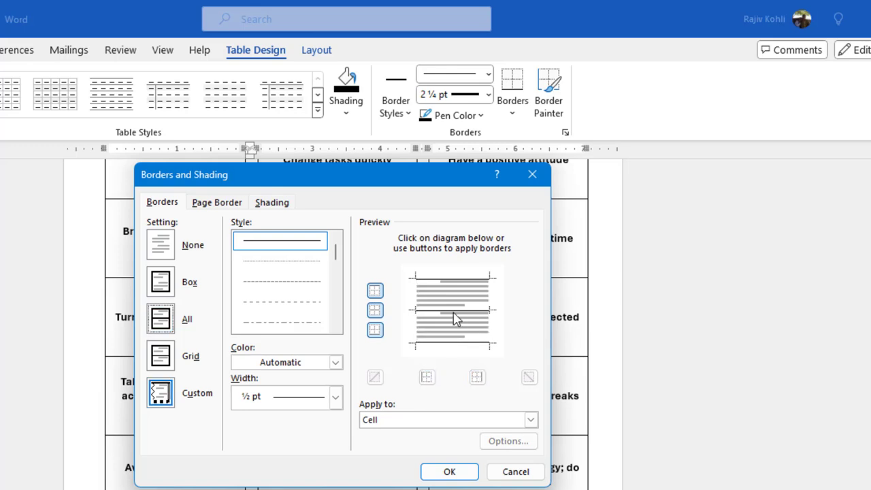
click(454, 312)
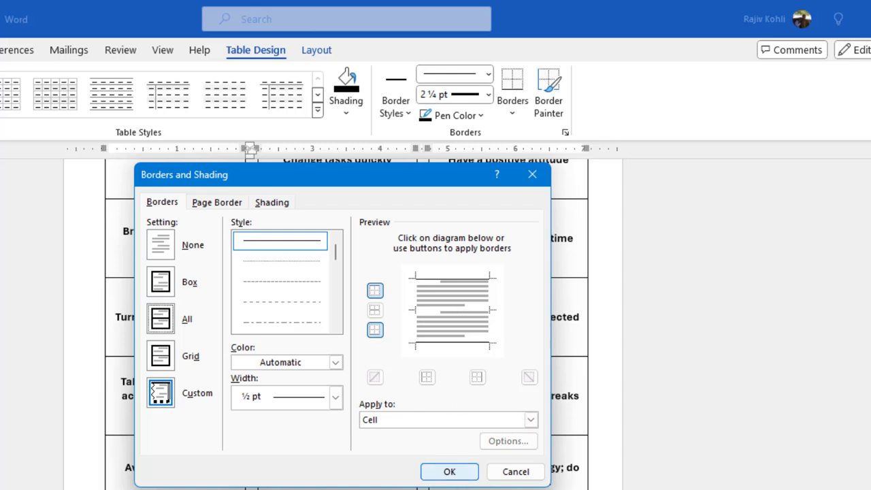
click(452, 472)
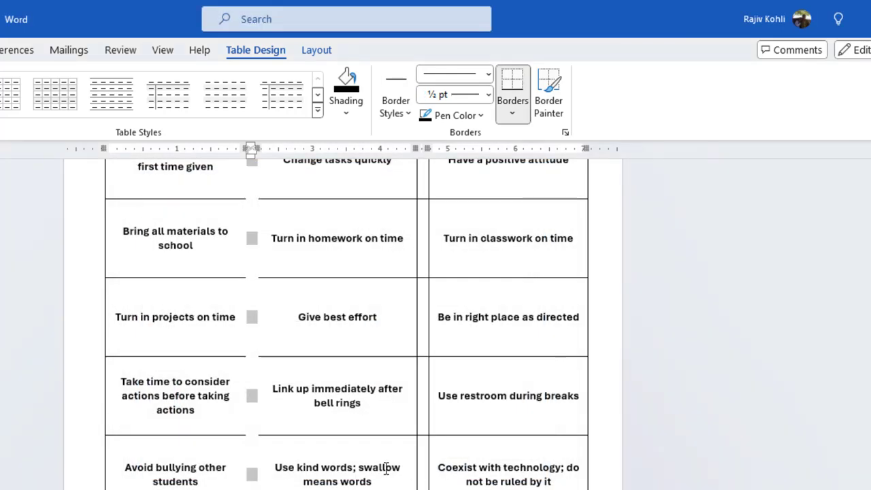
Repeat the same border removal on all goal-row cells of the second narrow spacer column.
scroll(342, 354, up, 1)
scroll(386, 321, up, 4)
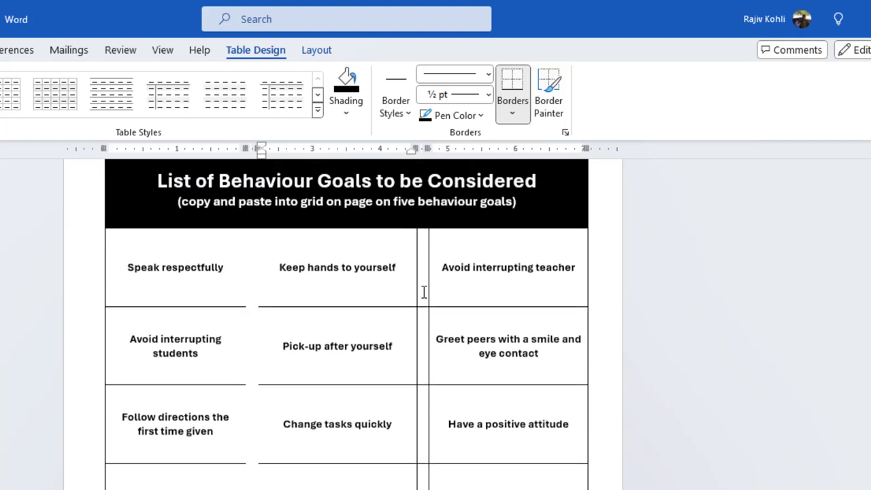
drag(423, 292, 453, 489)
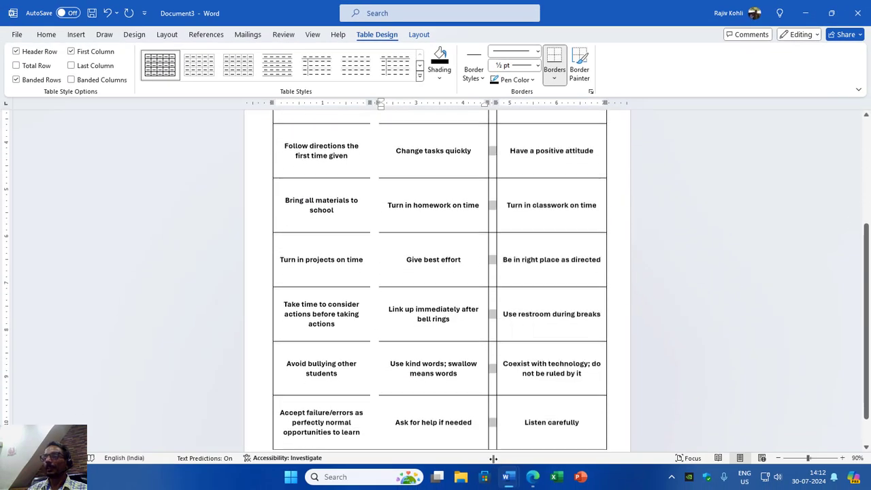
drag(492, 459, 489, 392)
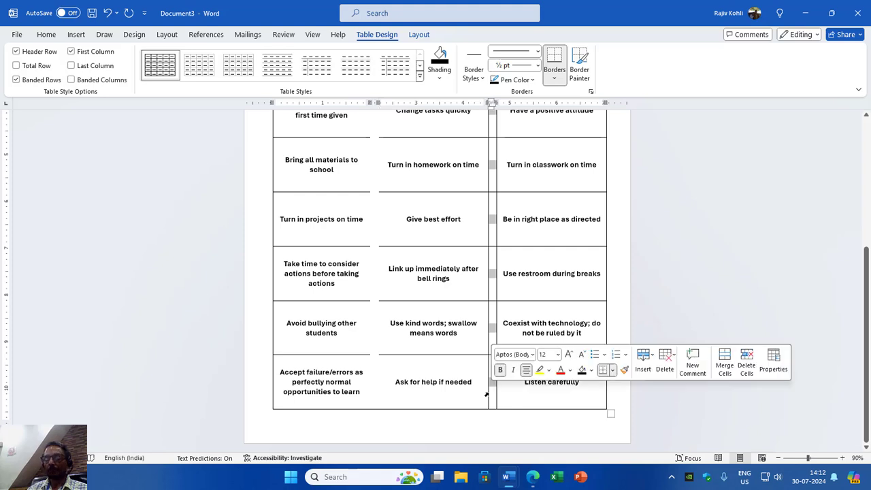
key(F4)
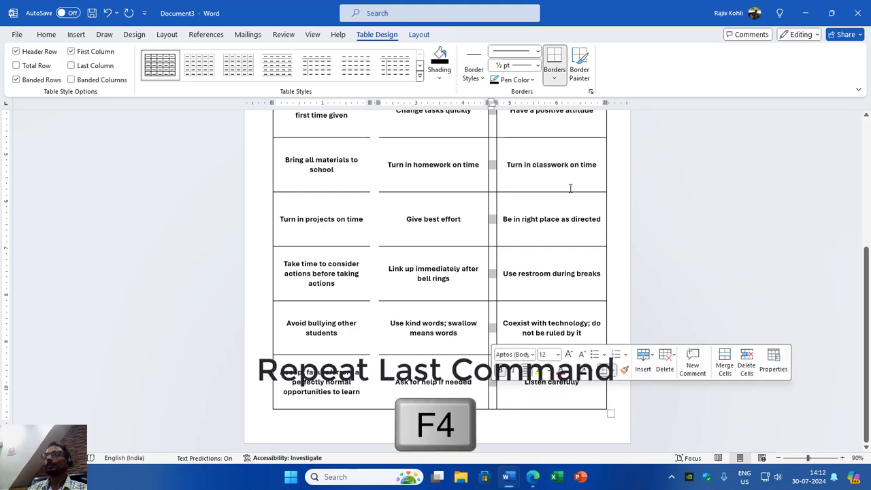
key(F4)
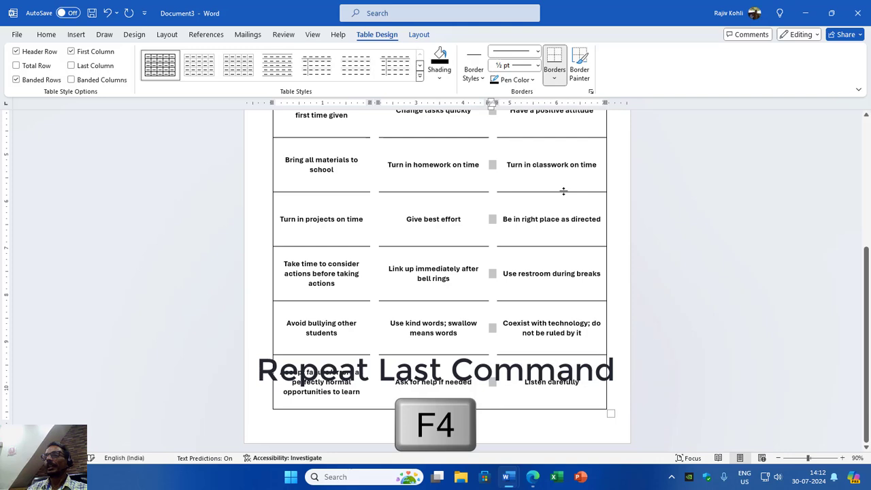
click(563, 204)
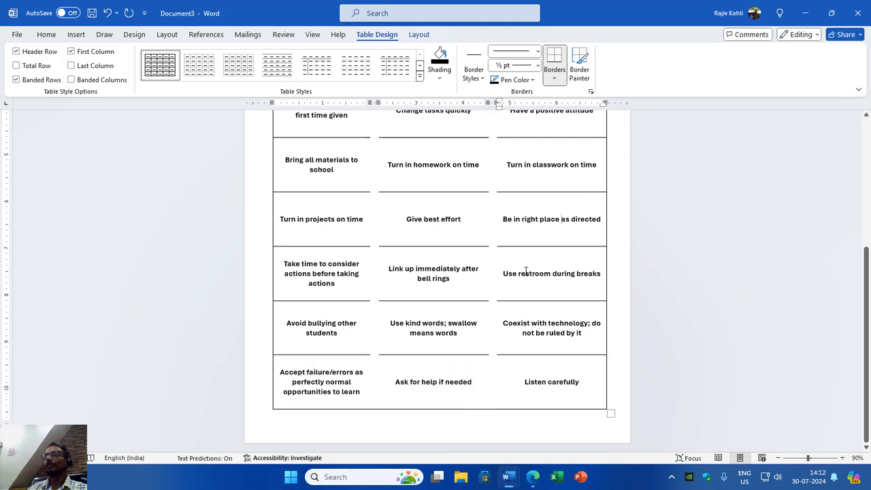
Examine the table's borders from the heading to the last goal row, both in the print preview and in the document.
scroll(525, 268, up, 1)
scroll(525, 271, up, 5)
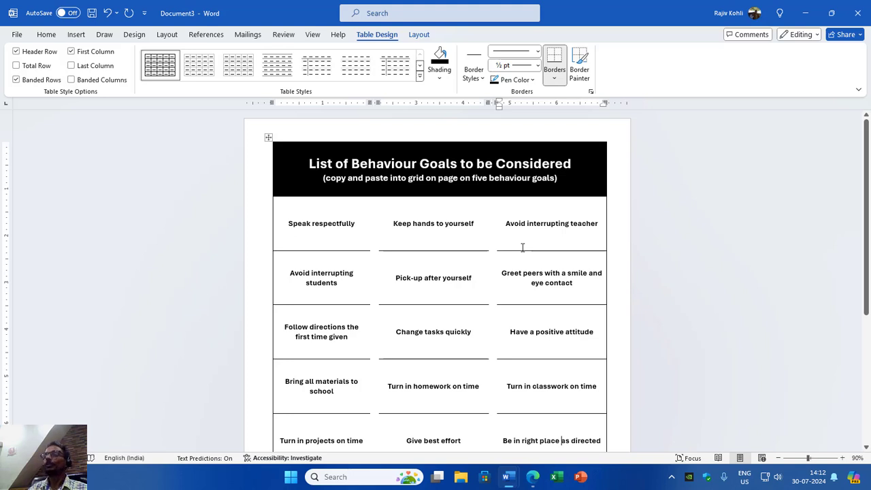
key(ctrl+p)
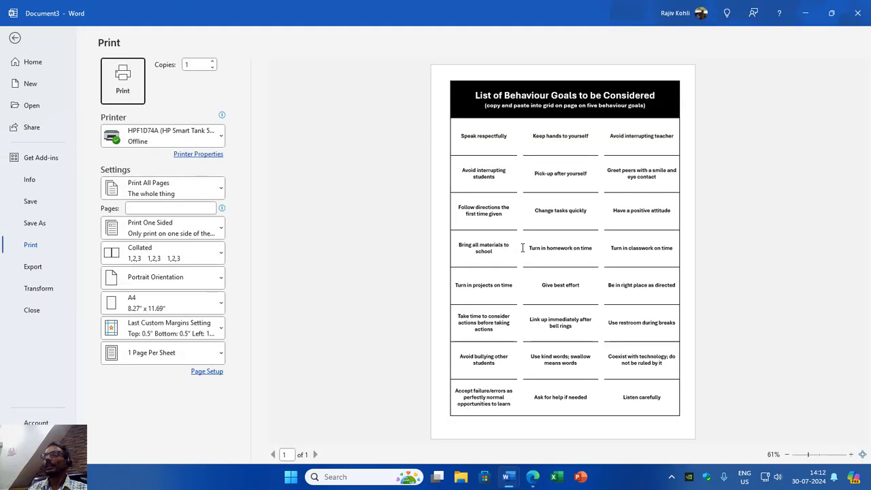
key(Escape)
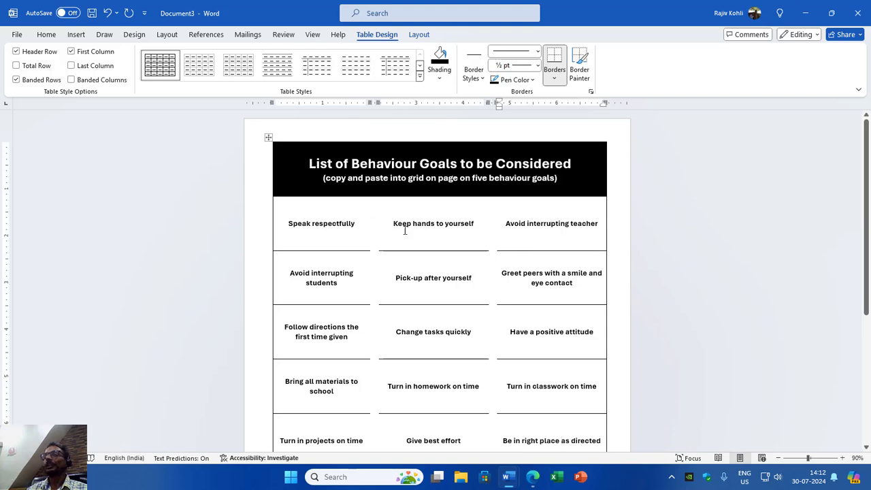
scroll(471, 213, down, 4)
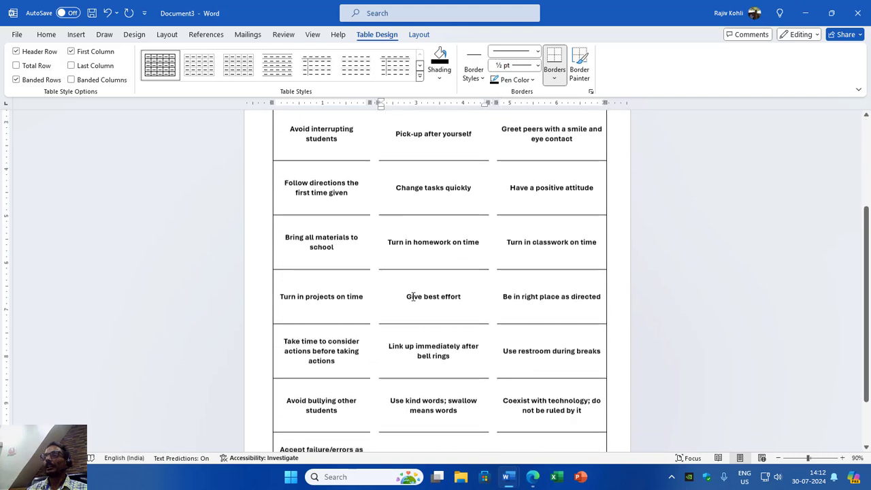
scroll(440, 279, down, 2)
scroll(497, 277, up, 6)
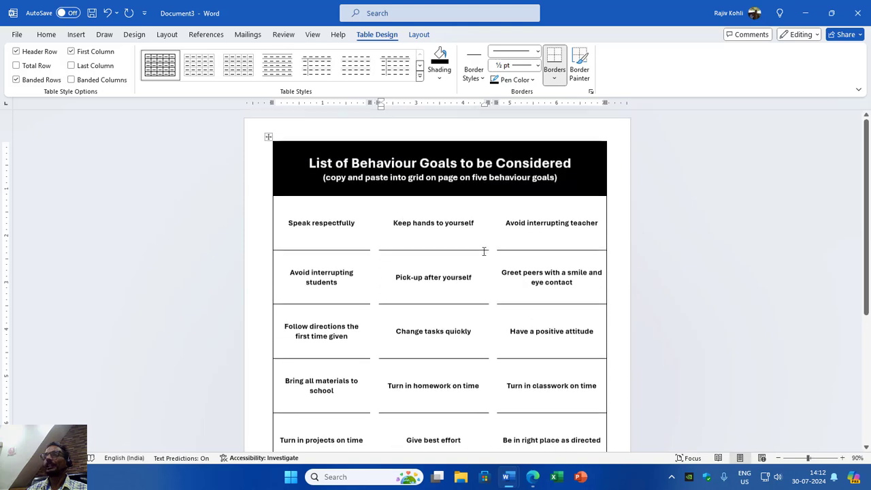
Show the table gridlines for the borderless spacer columns and open the print preview to check the page.
click(418, 34)
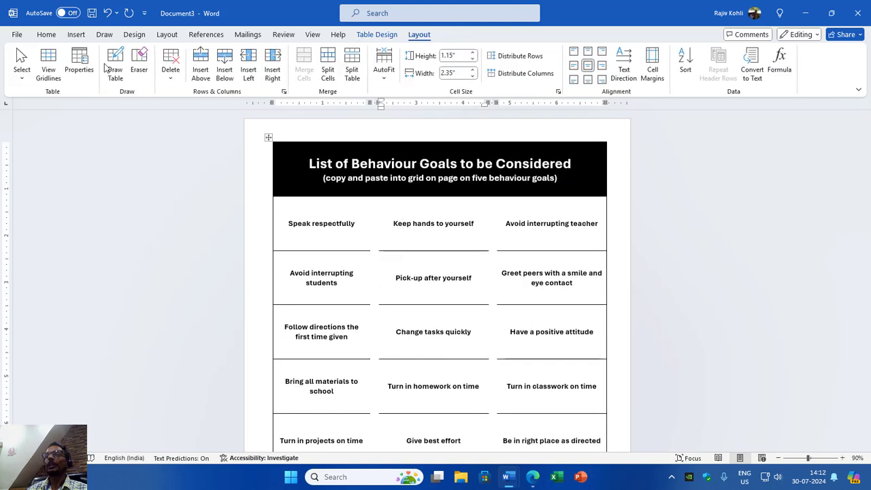
click(48, 72)
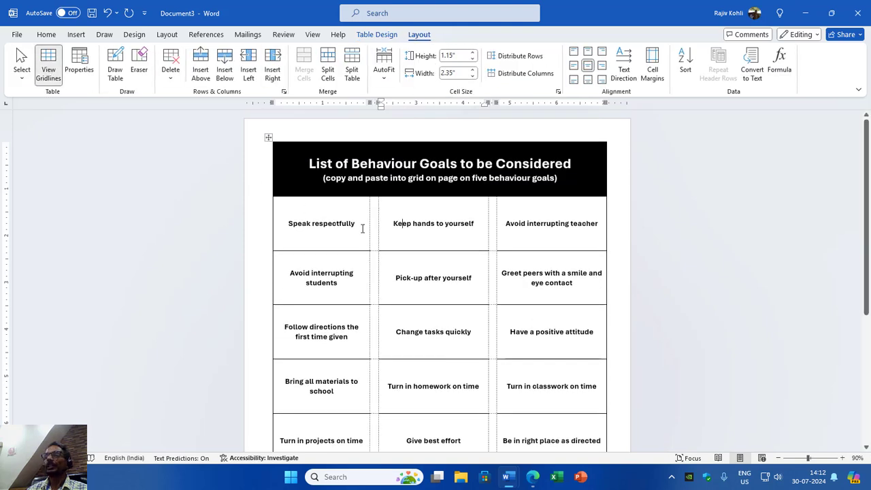
scroll(562, 237, down, 1)
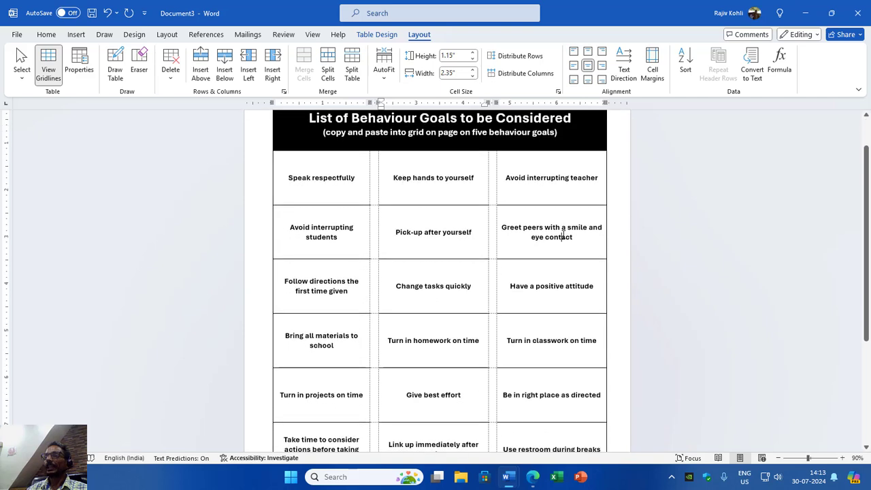
key(ctrl+p)
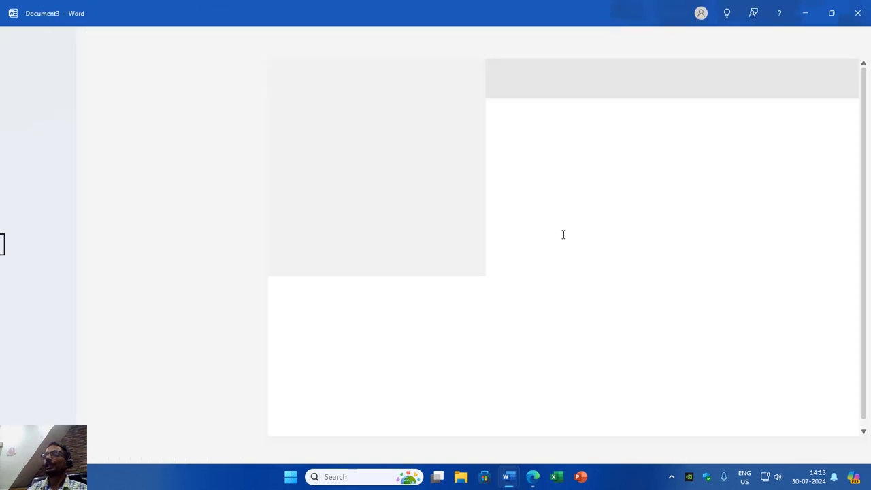